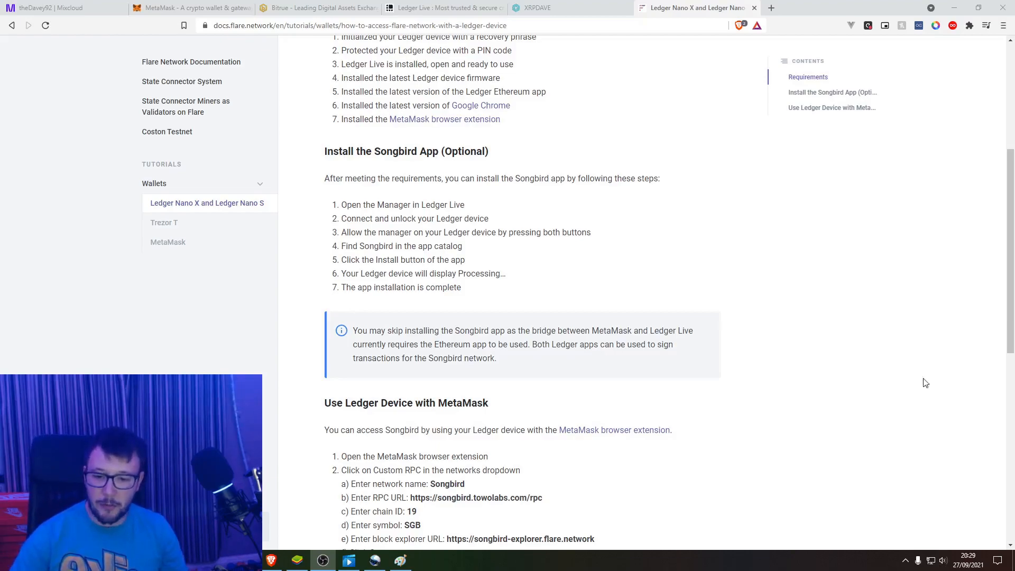
Review the "Use Ledger Device with MetaMask" instructions, including the Songbird network settings, on the Flare documentation page.
scroll(705, 405, "down", 3)
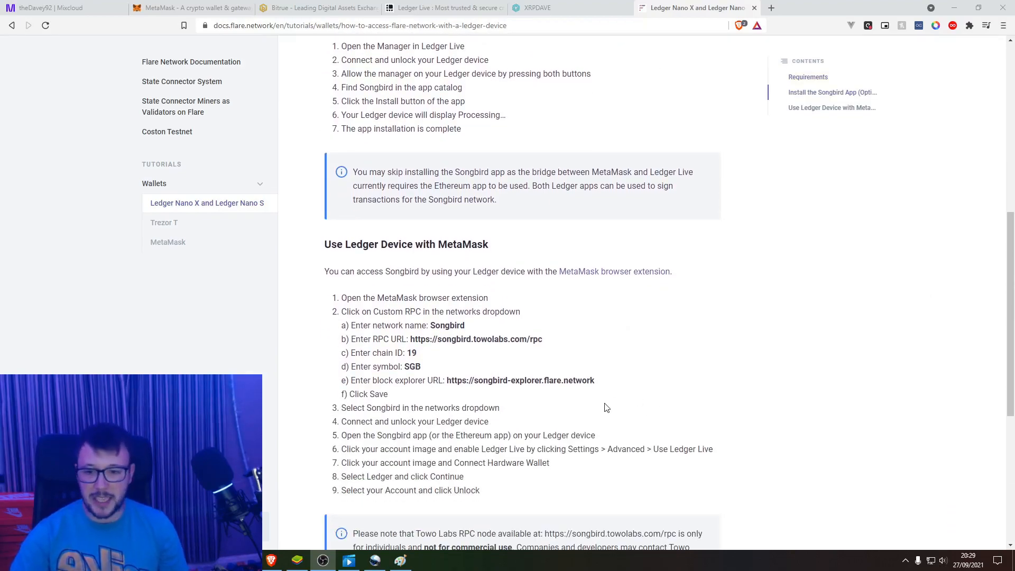
left_click_drag(606, 408, 334, 285)
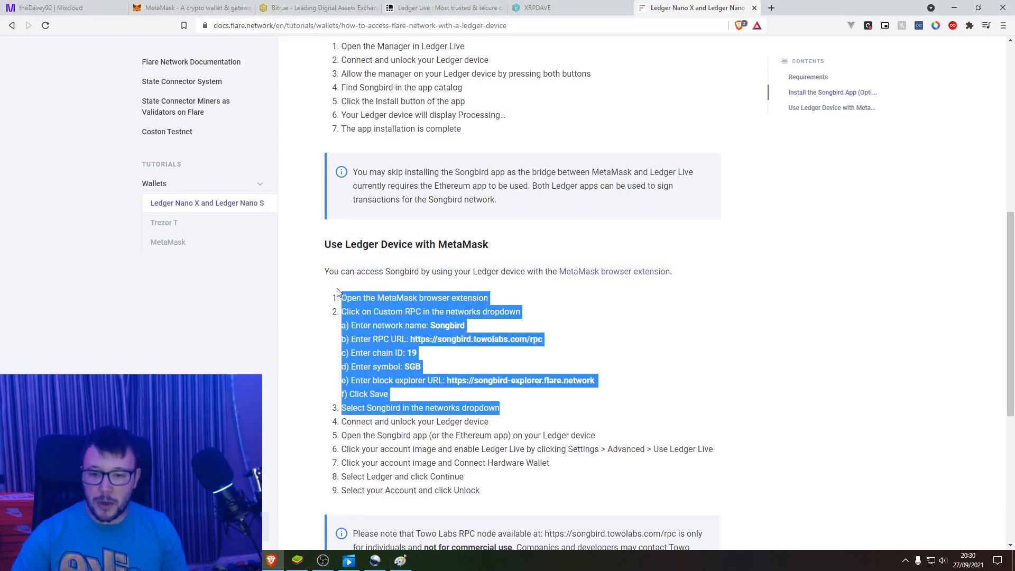
left_click(557, 373)
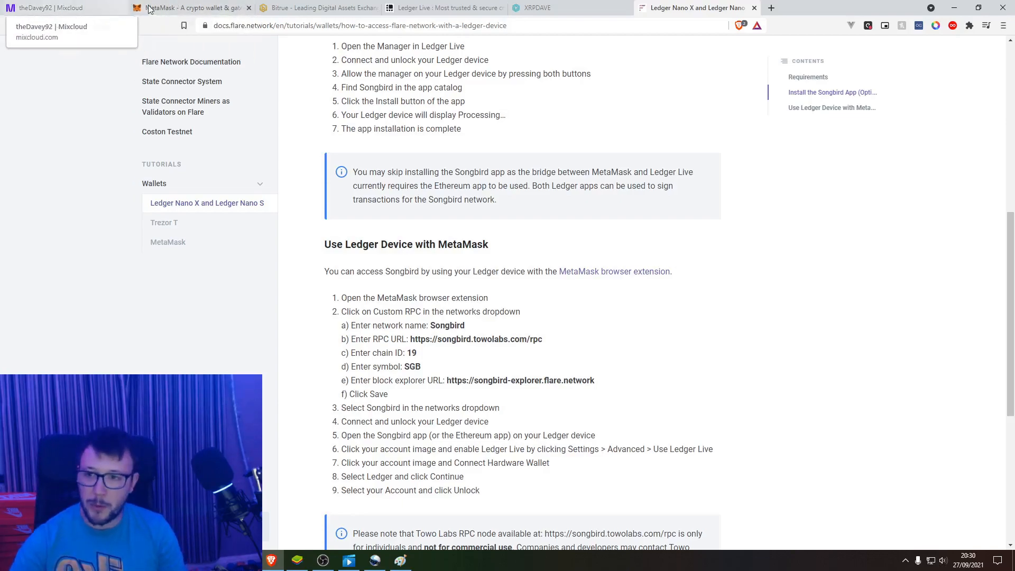
Install the MetaMask extension for Brave, starting from the metamask.io download page.
left_click(184, 6)
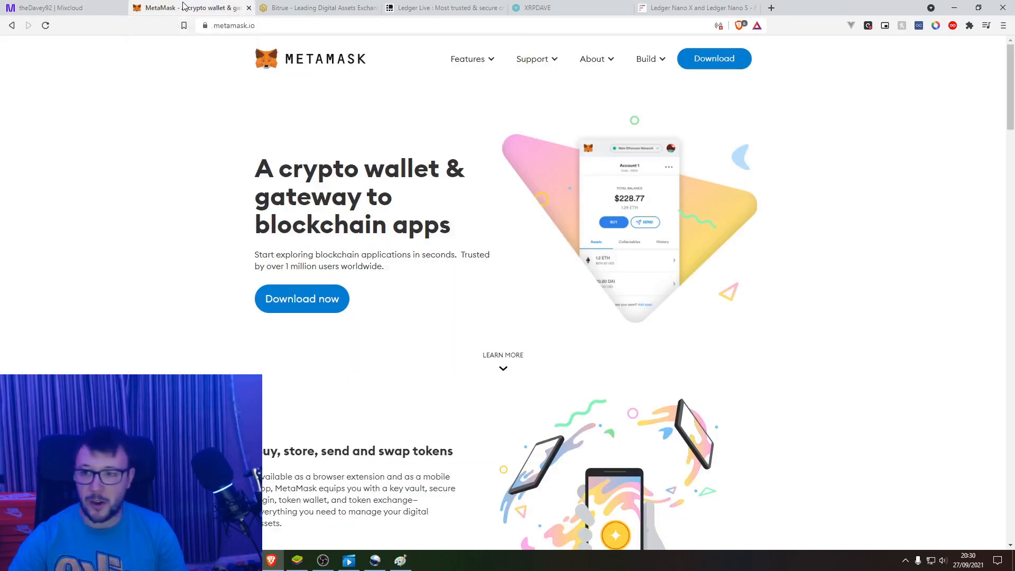
left_click(702, 63)
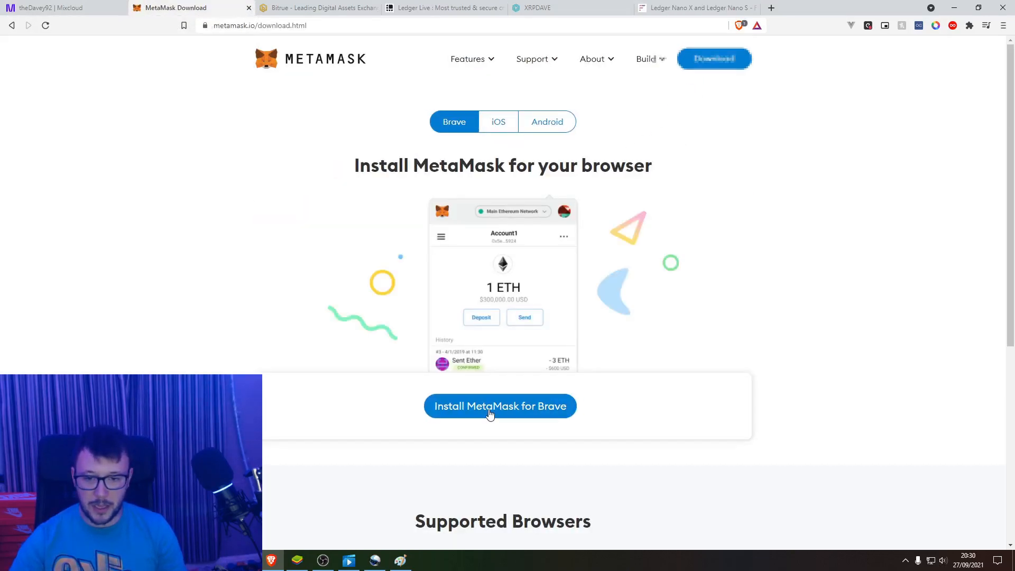
left_click(490, 413)
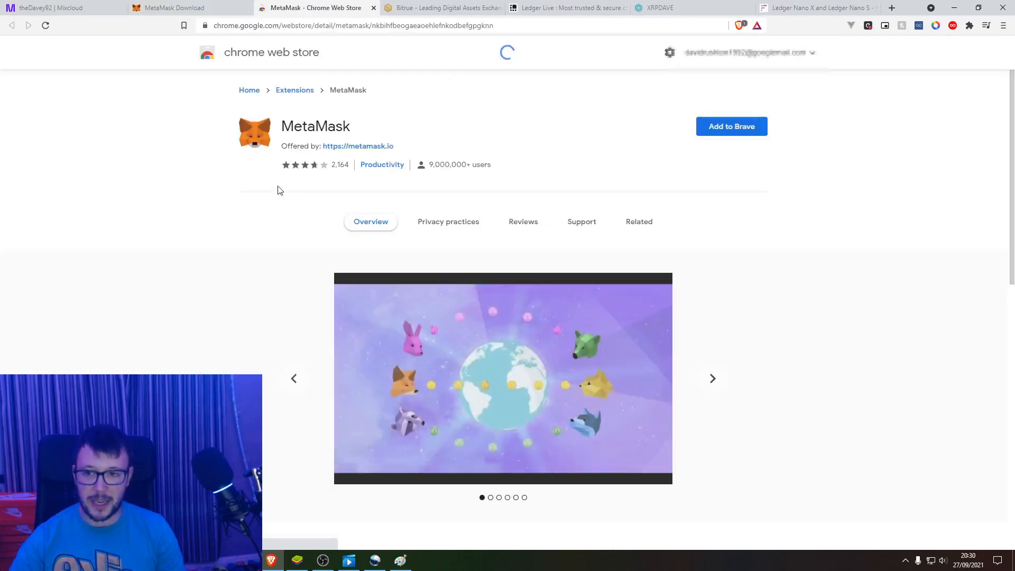
left_click(731, 131)
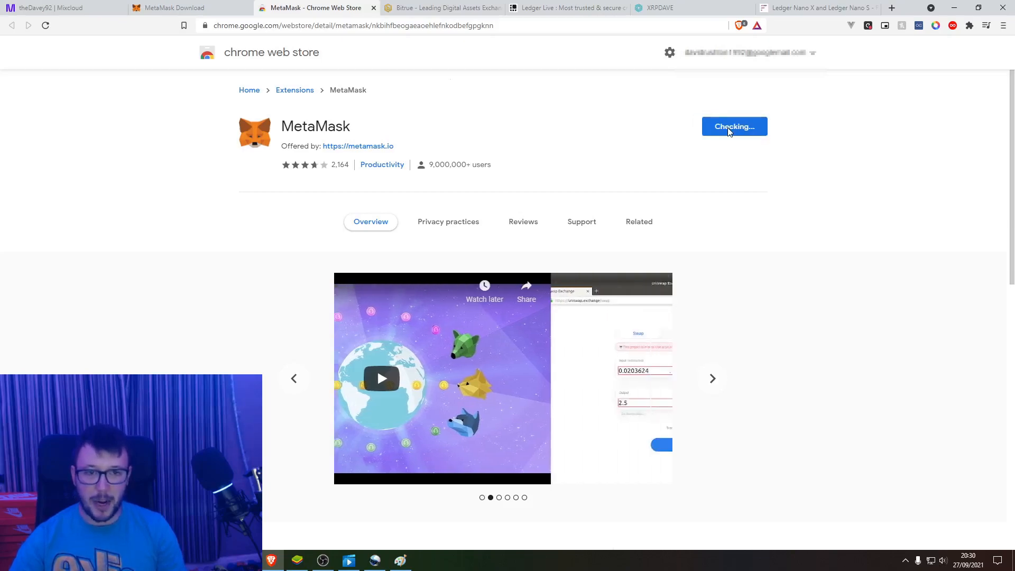
left_click(528, 146)
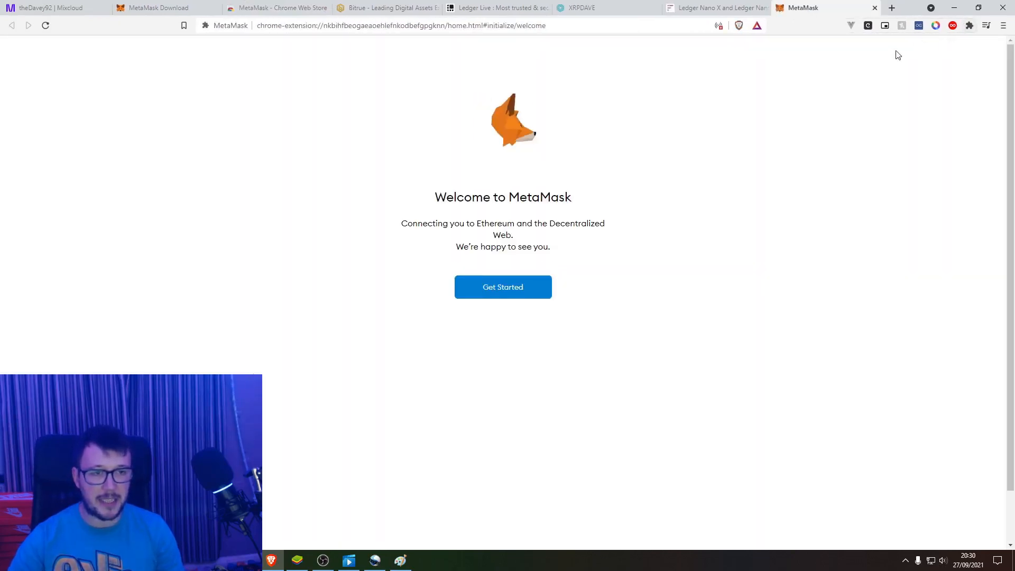
Pin the MetaMask extension so it stays directly accessible in the browser.
left_click(970, 28)
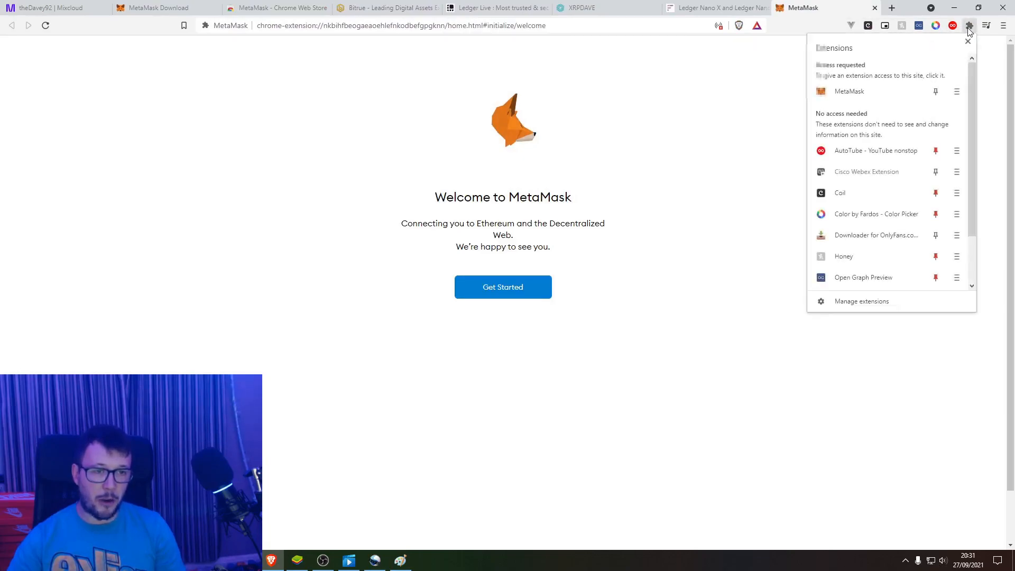
left_click(936, 92)
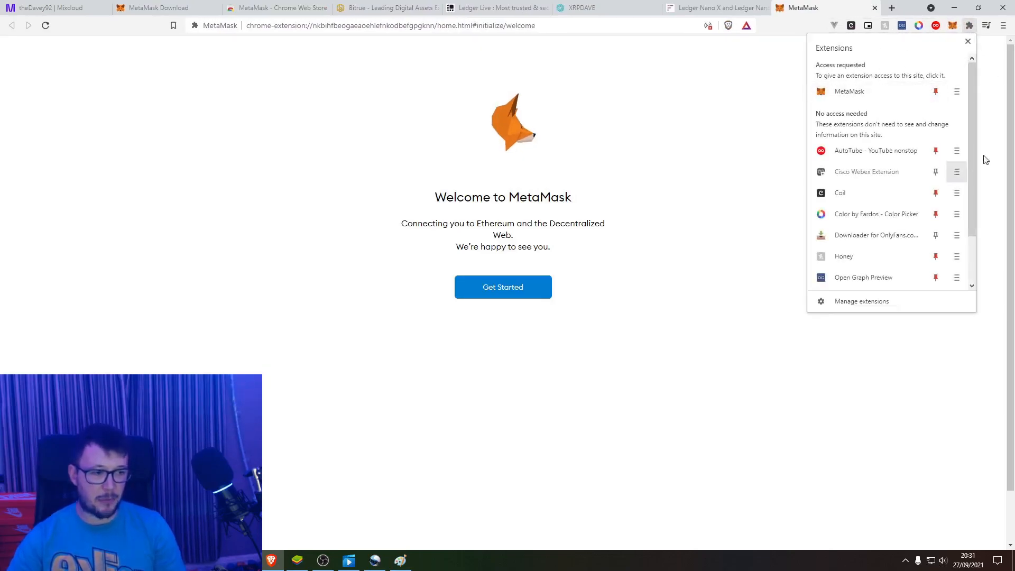
left_click(754, 93)
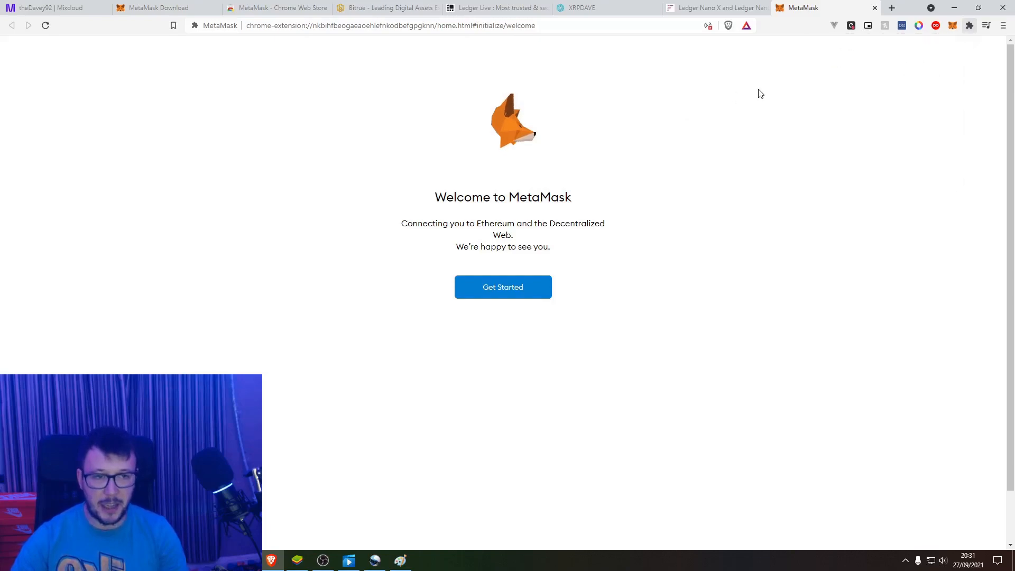
left_click_drag(445, 198, 601, 222)
left_click(473, 243)
left_click_drag(418, 223, 575, 224)
left_click(576, 223)
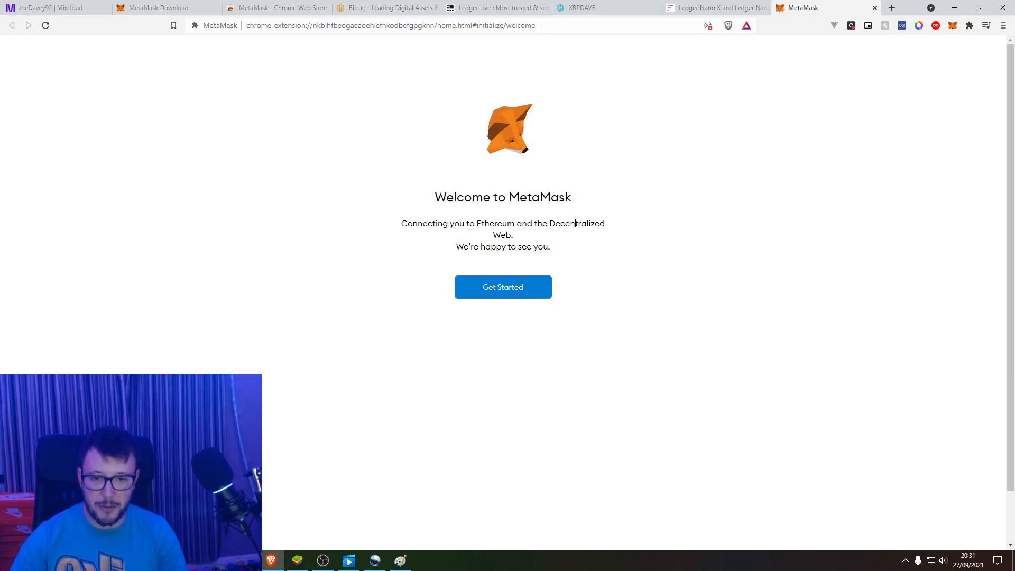
Start MetaMask's setup for creating a new wallet and agree to anonymized usage data collection.
left_click(503, 288)
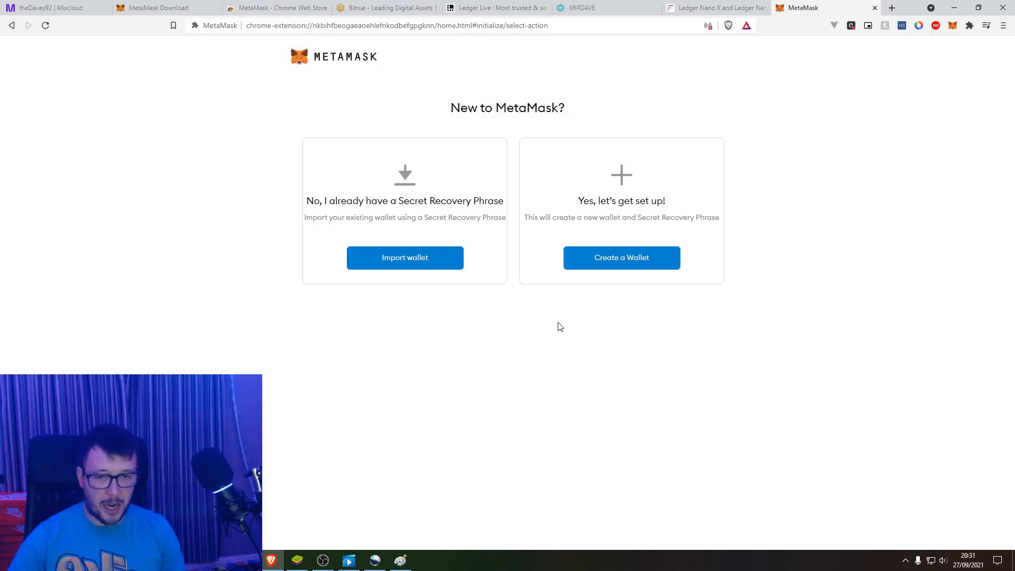
left_click(602, 265)
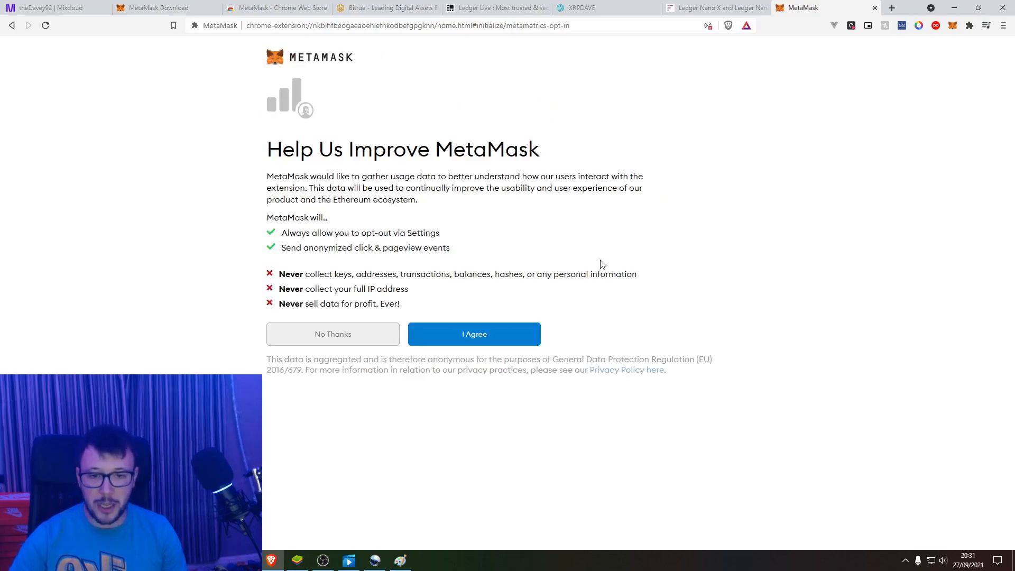
left_click(440, 341)
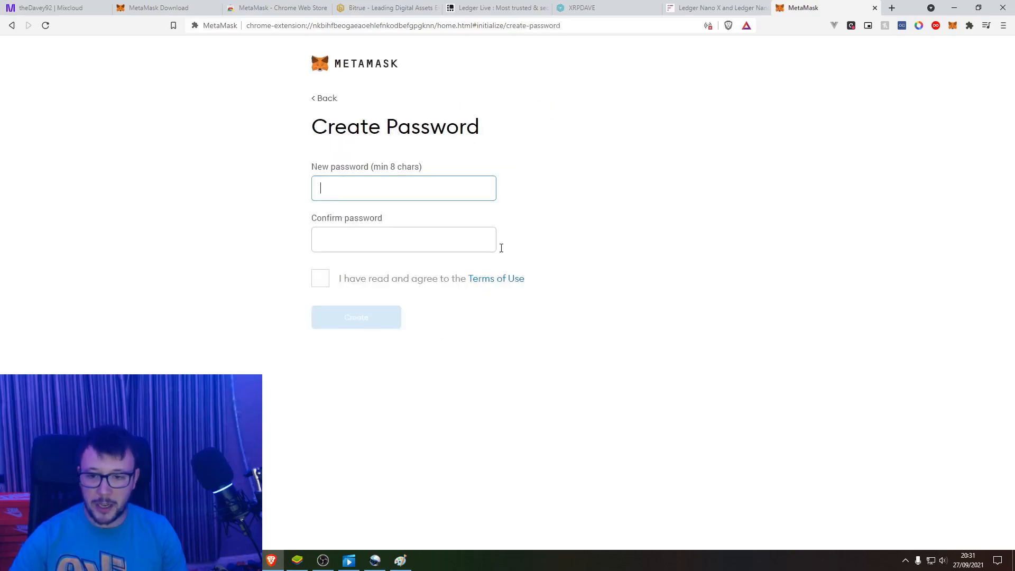
Enter and confirm the new wallet password, accept the Terms of Use, and create the wallet.
type("****")
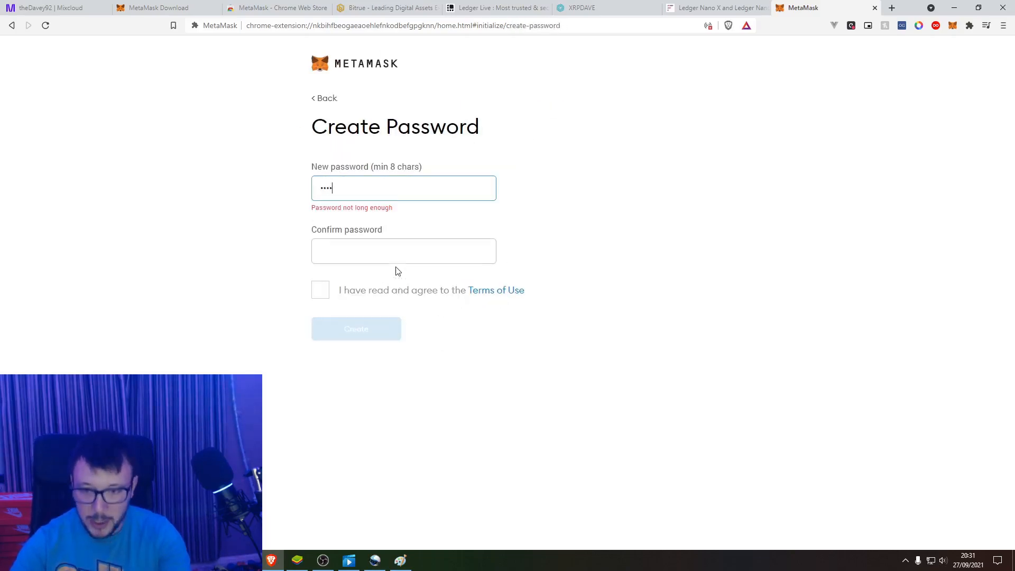
type("***")
key("Tab")
type("******")
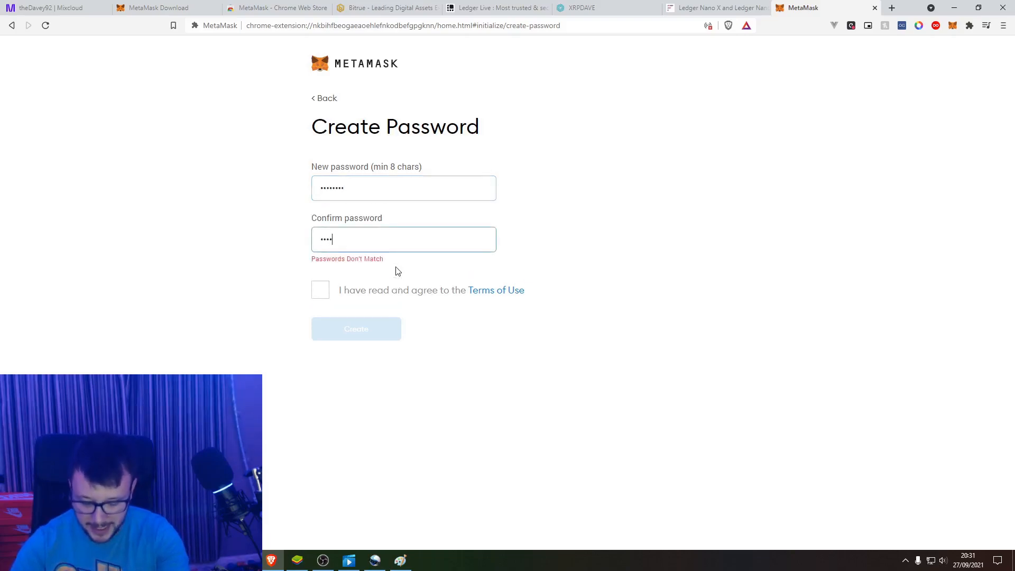
type("**")
left_click(321, 279)
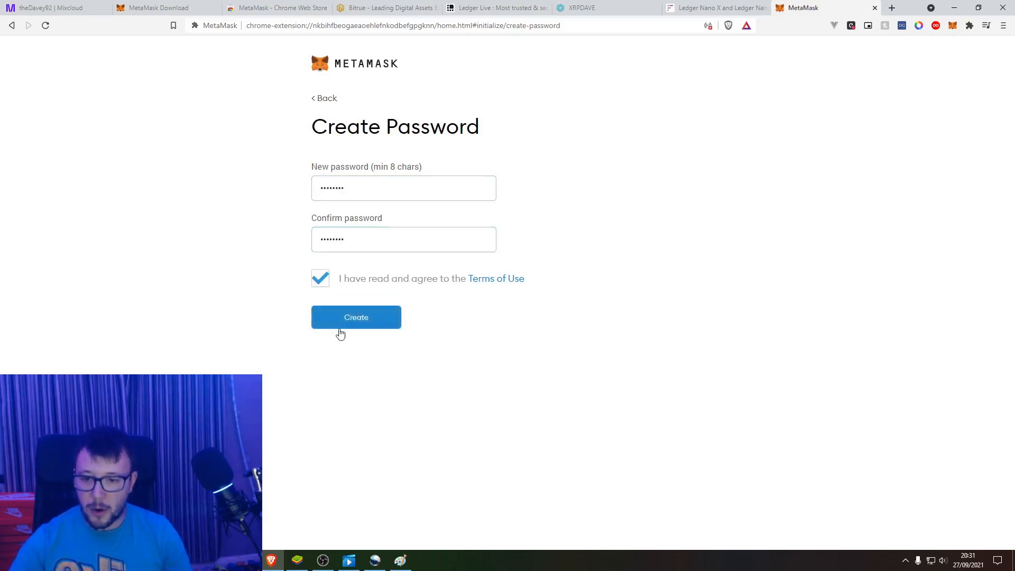
left_click(347, 317)
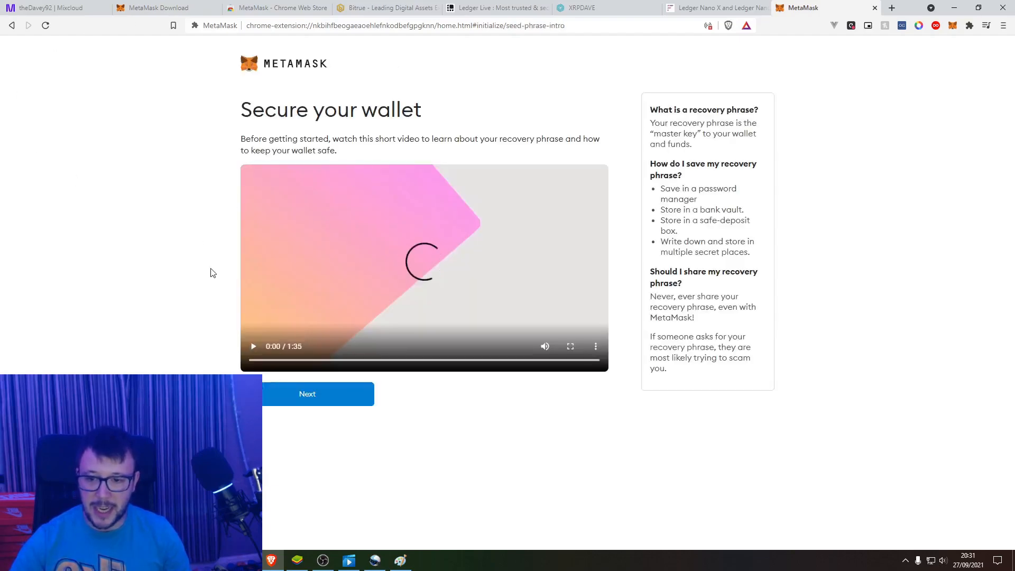
Skip the wallet security video, postpone the secret phrase backup, and dismiss the What's new notice.
left_click(306, 402)
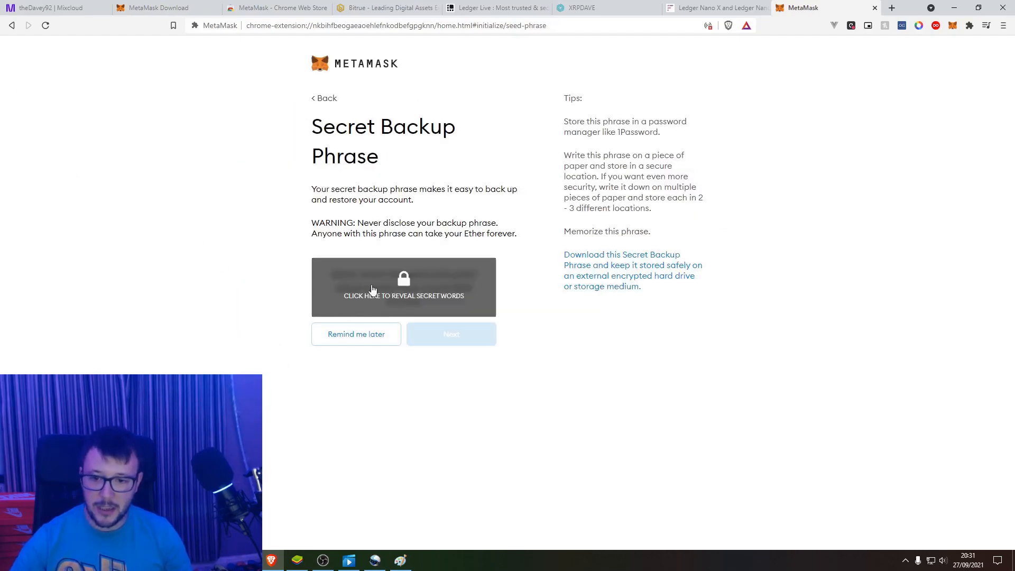
left_click(320, 343)
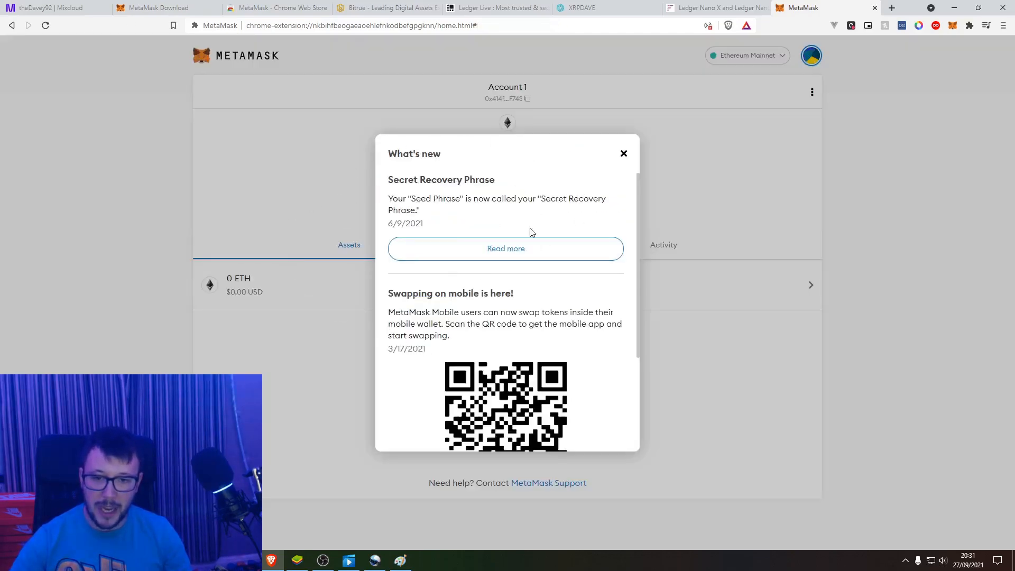
left_click(625, 154)
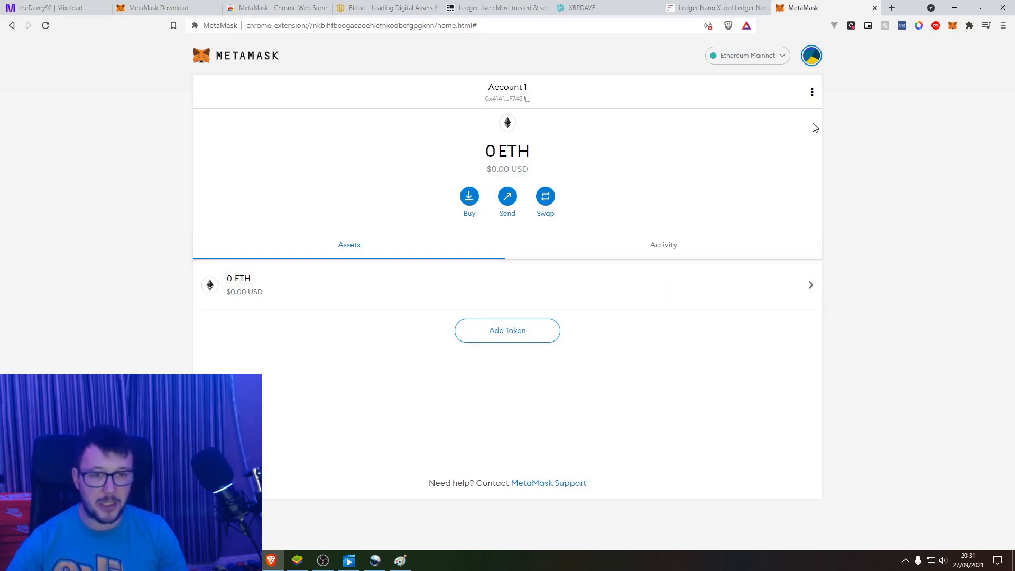
left_click(812, 56)
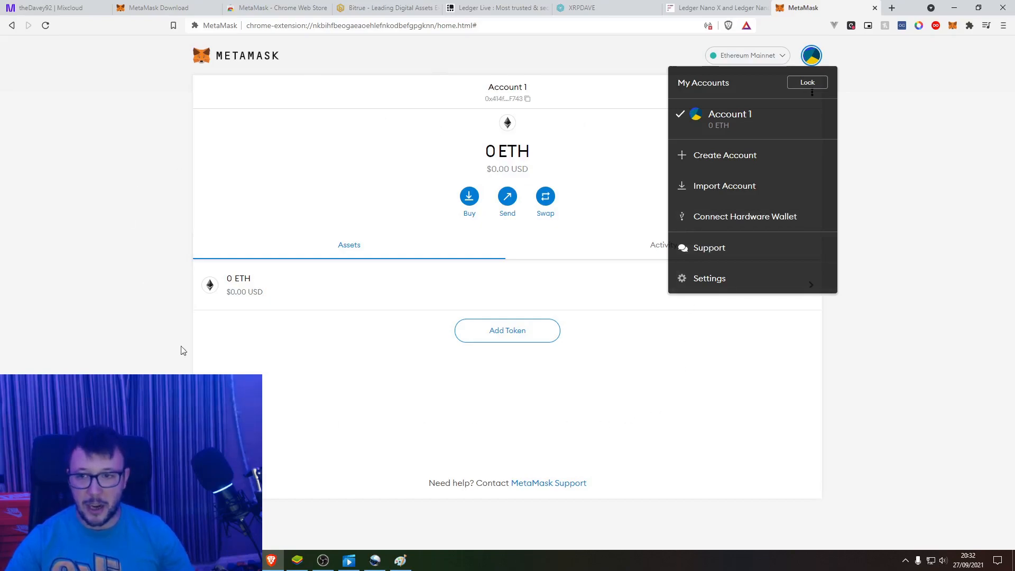
key("Escape")
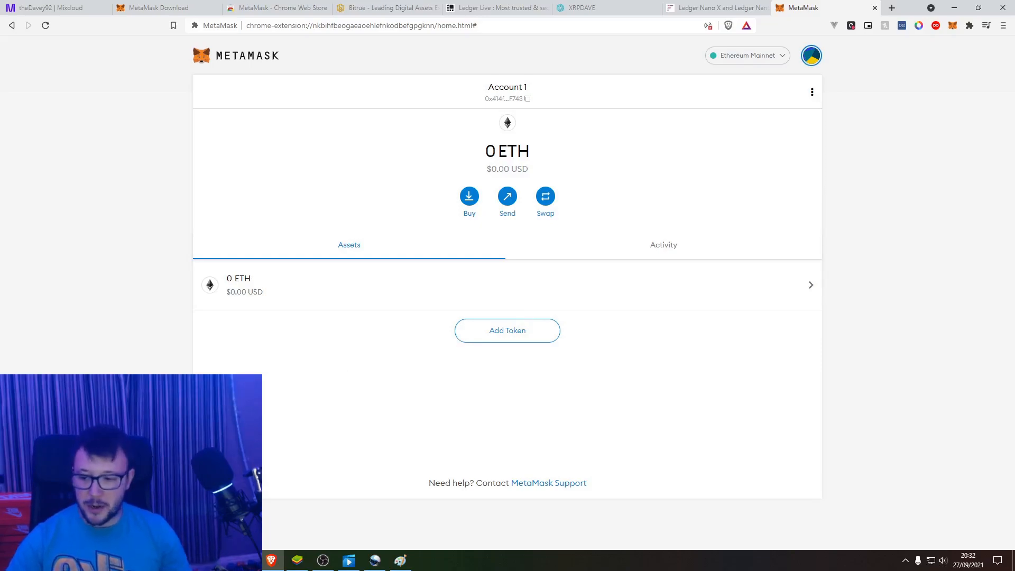
Launch Ledger Live, unlock it with the account password, and close the transaction details.
key("super")
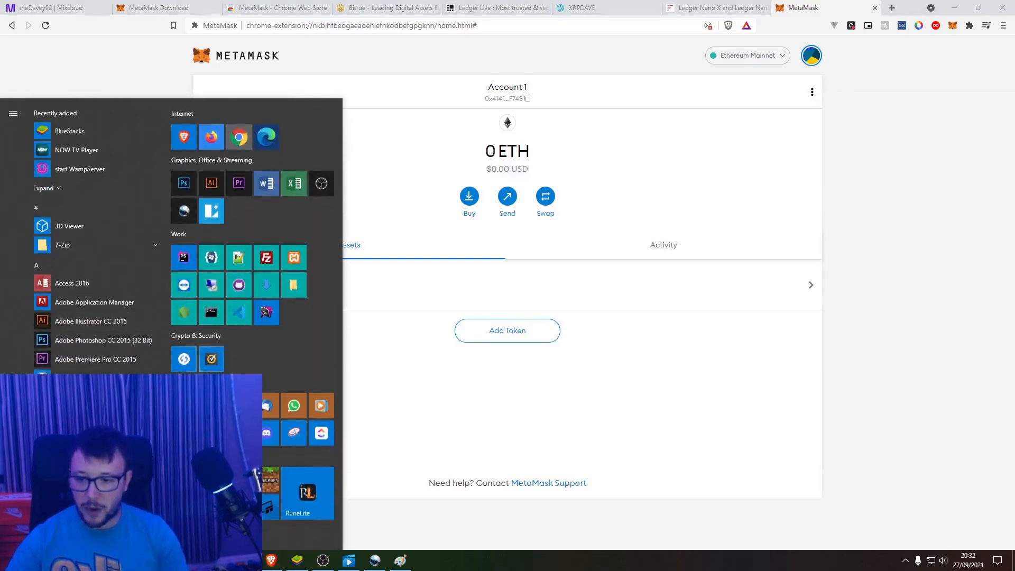
left_click(185, 366)
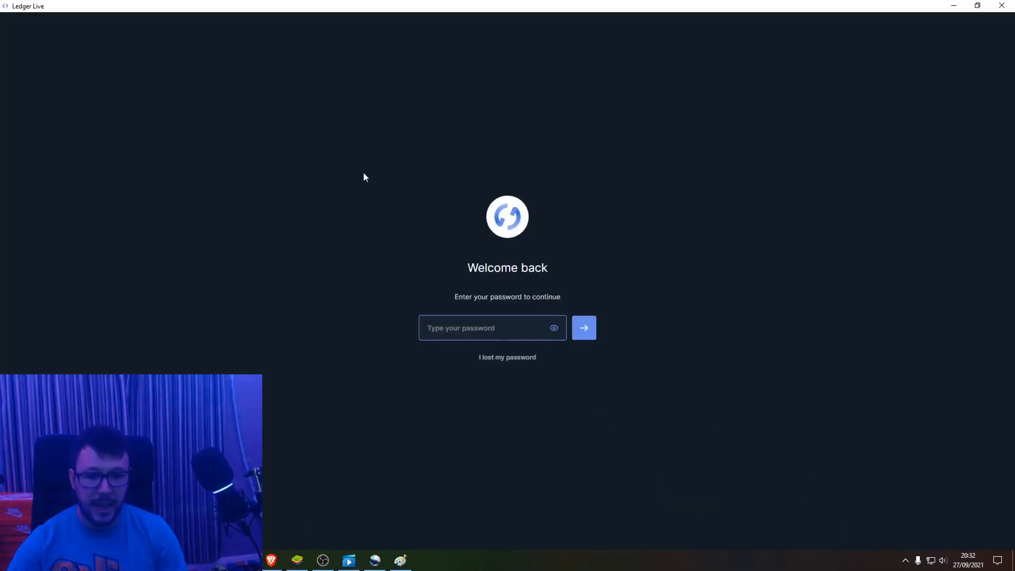
type("*****")
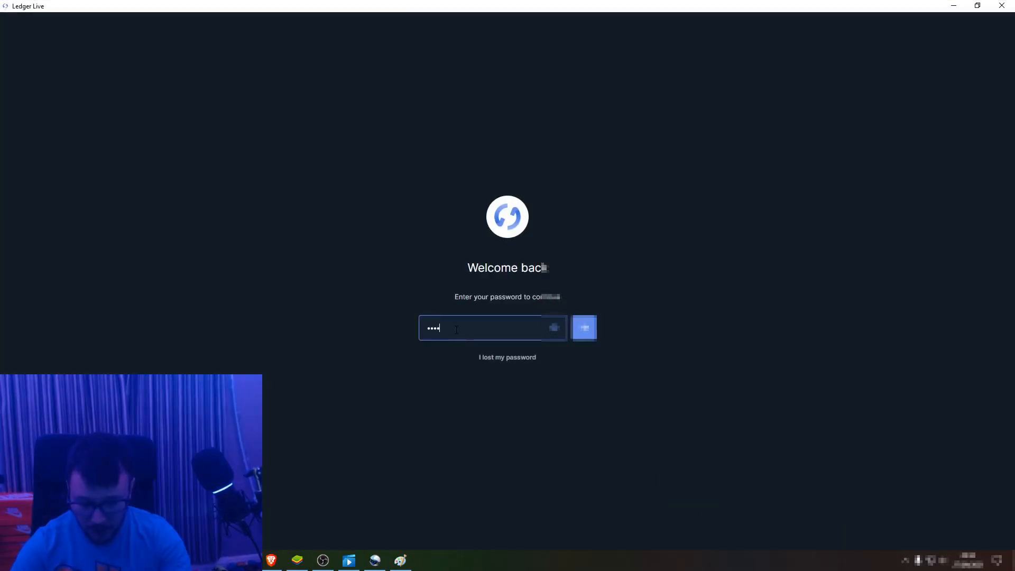
left_click(591, 335)
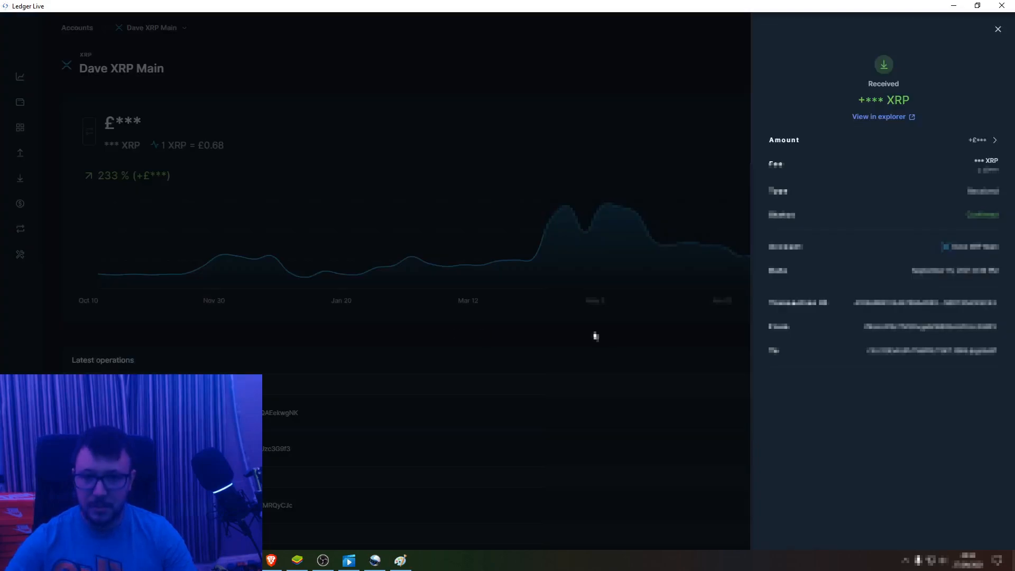
left_click(681, 283)
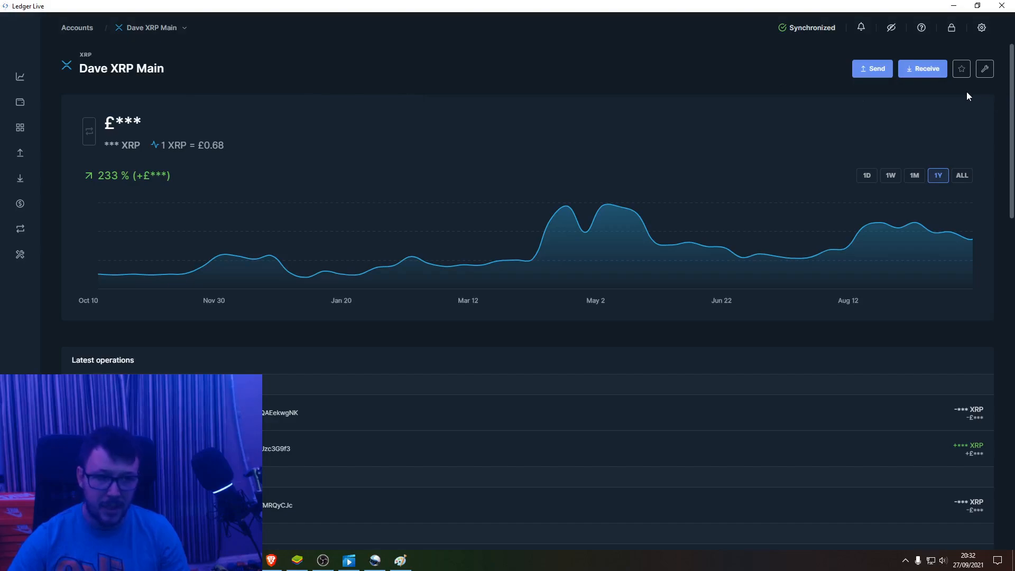
Switch back to Brave and look over the Ledger Live download page at ledger.com/ledger-live.
left_click_drag(519, 4, 1014, 11)
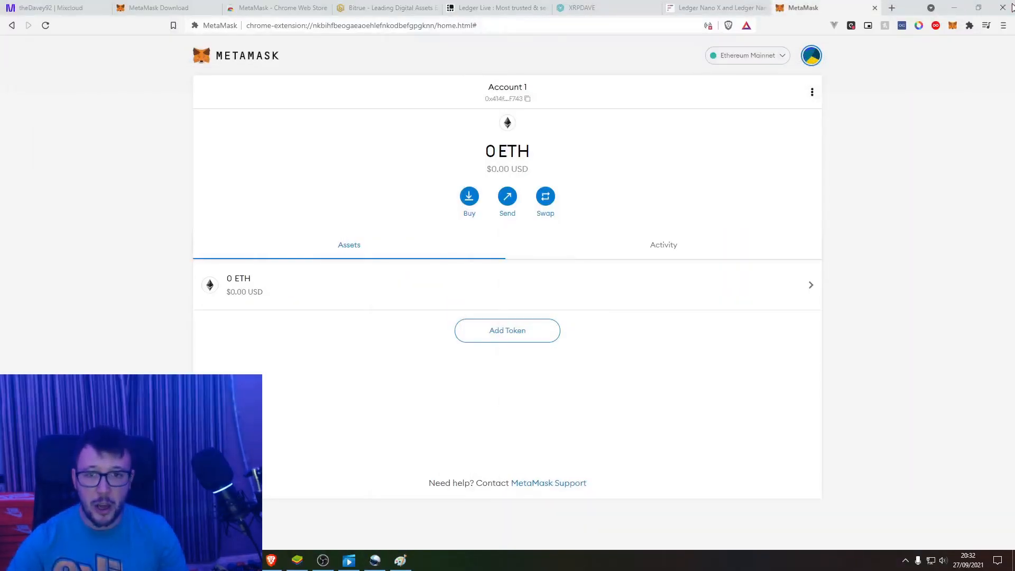
left_click(487, 9)
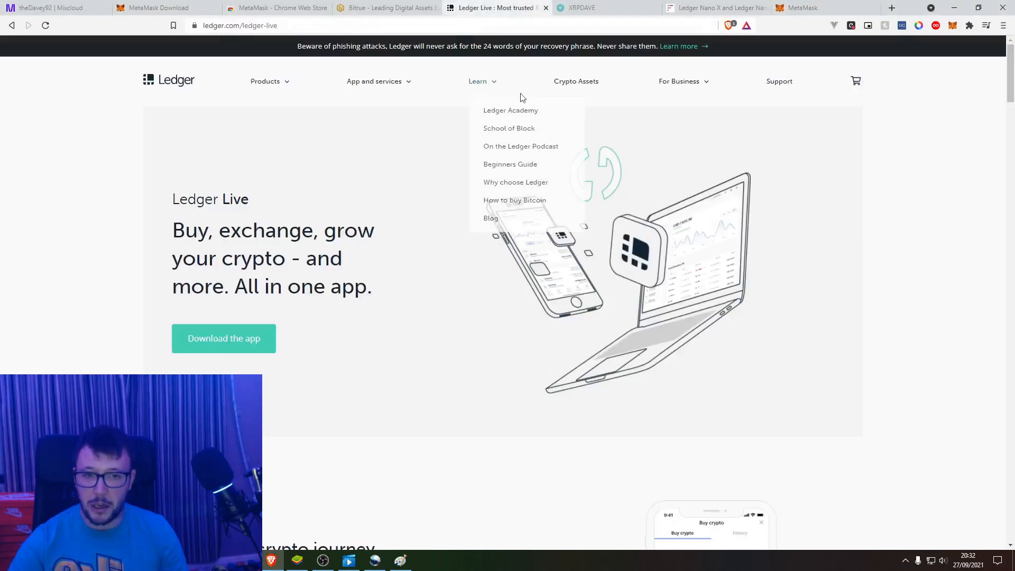
left_click(221, 26)
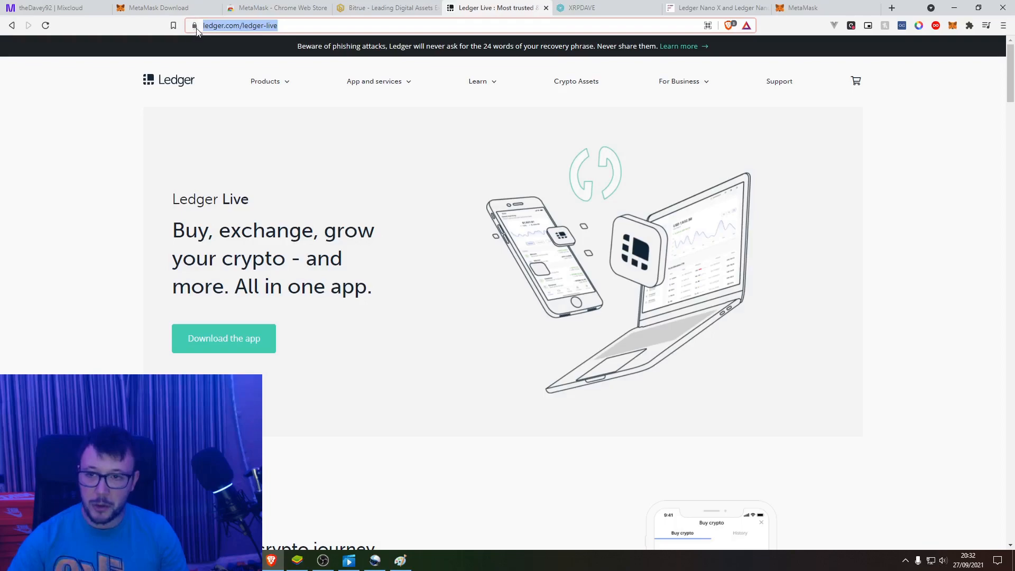
left_click(132, 210)
scroll(141, 210, "down", 4)
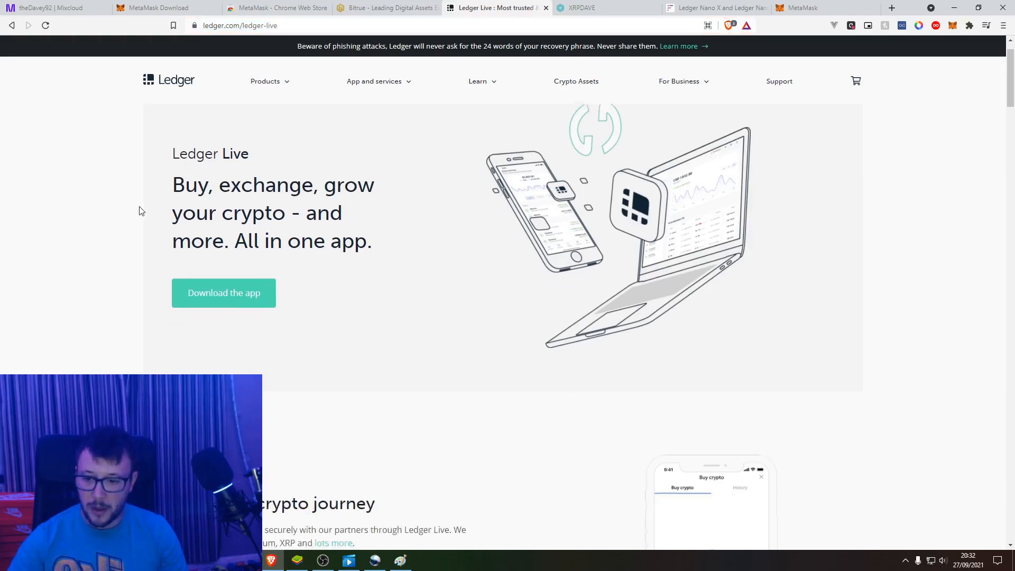
scroll(177, 224, "up", 1)
Return to Ledger Live and open the Manager to show the connected Ledger Nano S's app catalog.
left_click_drag(1014, 15, 427, 5)
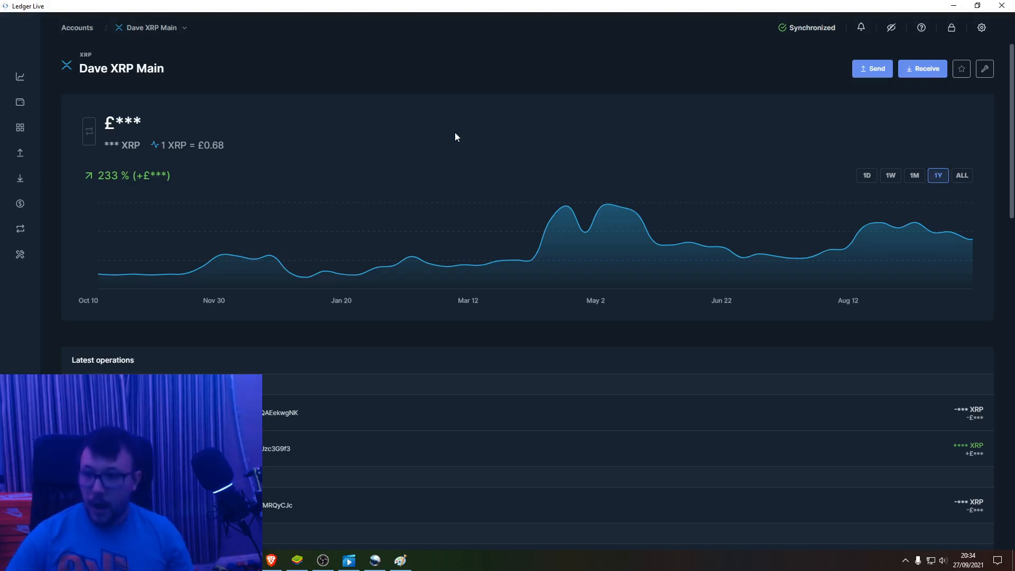
left_click(22, 260)
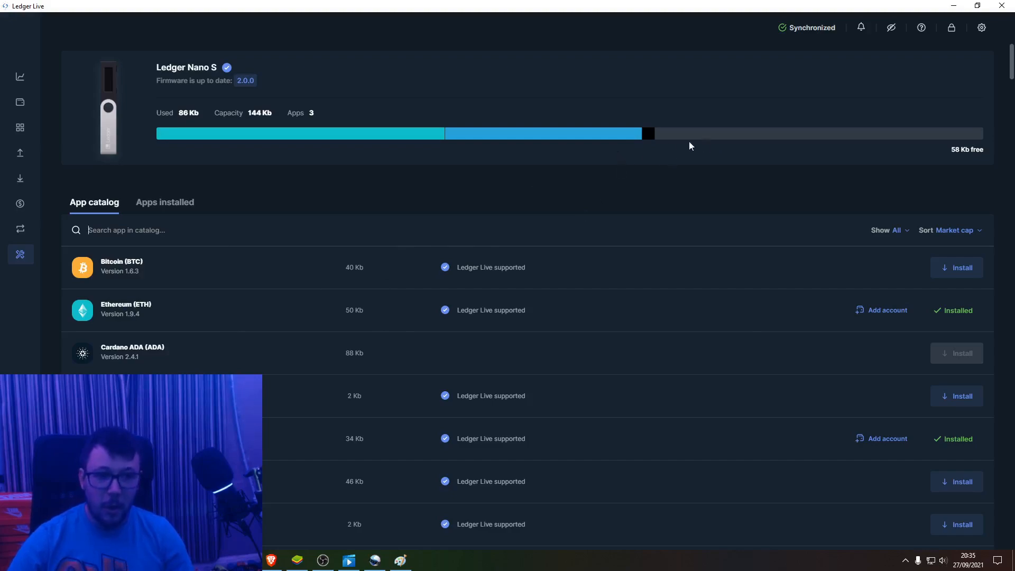
Examine the Ledger Nano S's storage use per installed app and search the app catalog for "song".
mouse_move(644, 143)
mouse_move(472, 136)
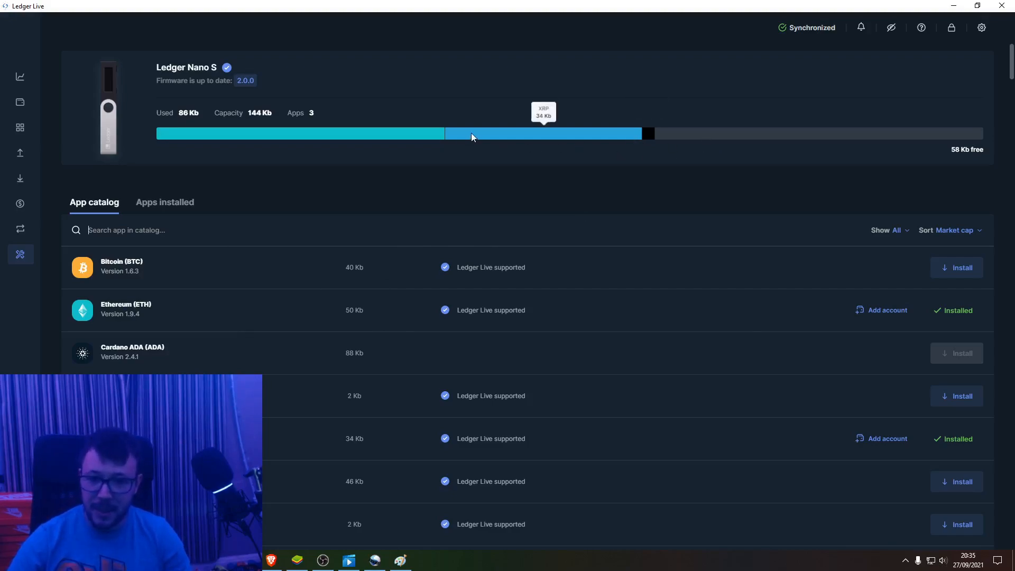
mouse_move(383, 138)
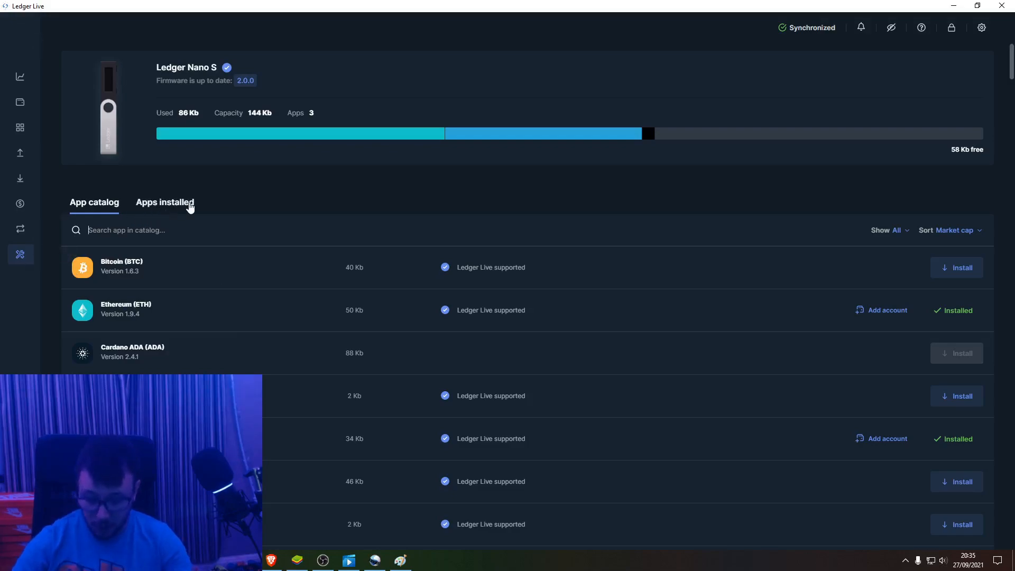
type("song")
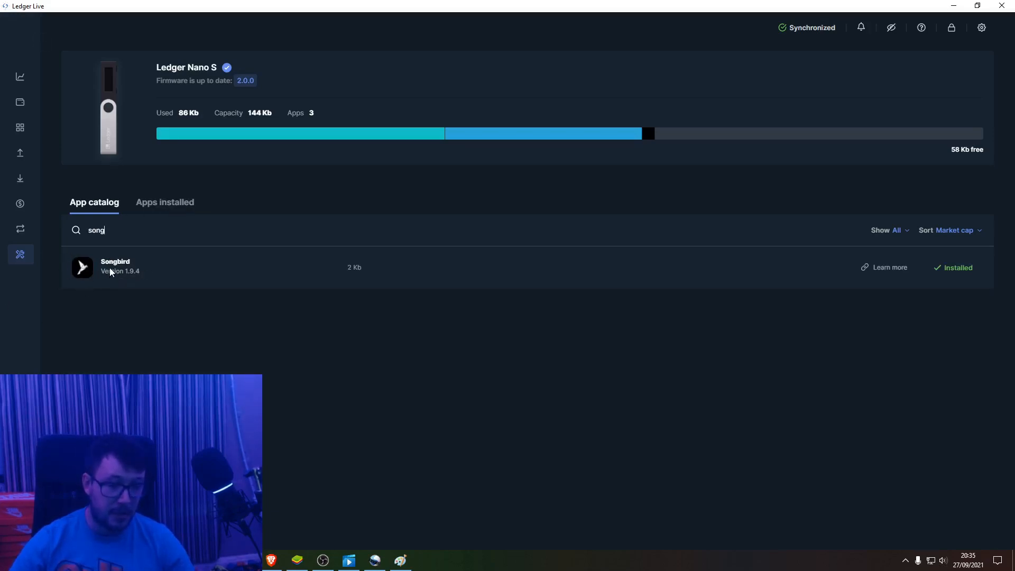
Clear the catalog search, browse the full app list, and search for "song" again.
key("BackSpace")
key("BackSpace")
key("BackSpace")
key("BackSpace")
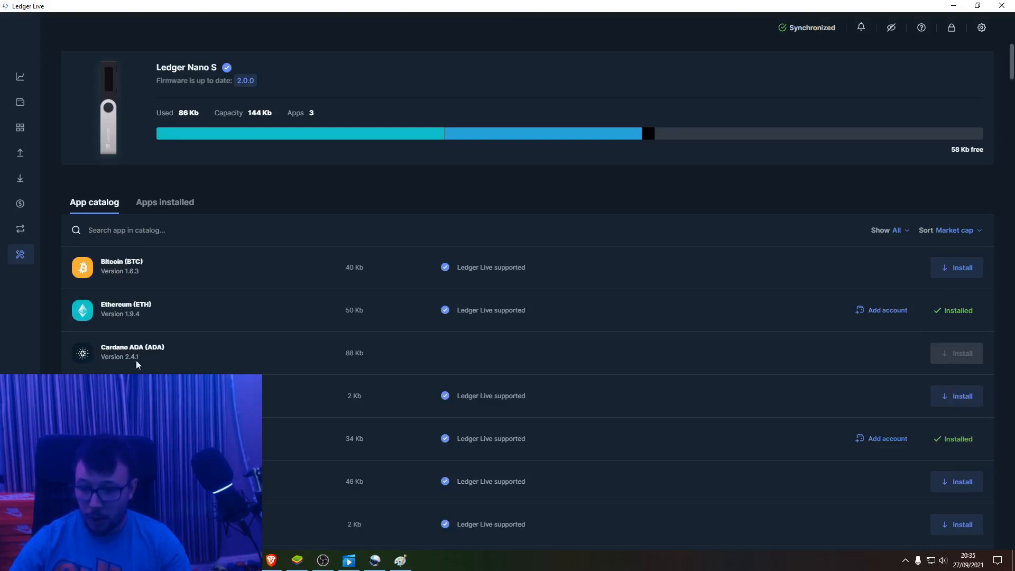
scroll(702, 367, "down", 10)
scroll(691, 358, "up", 5)
scroll(691, 357, "up", 6)
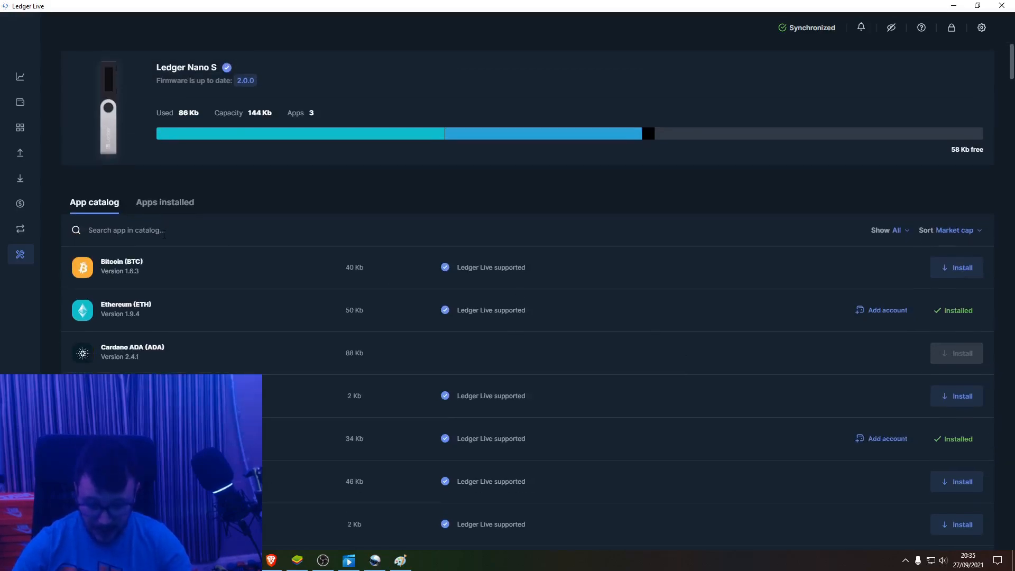
type("song")
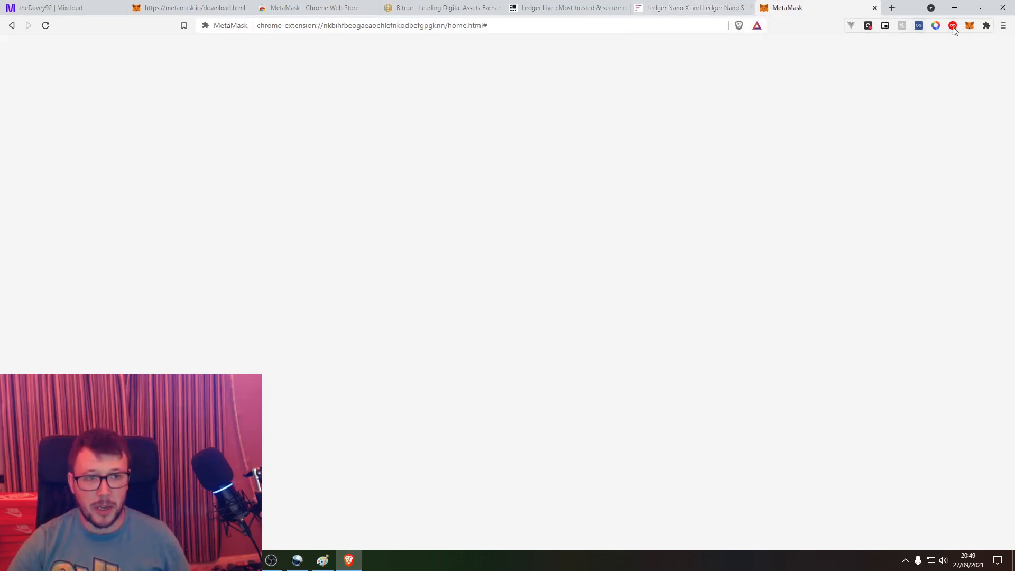
Switch to Brave, bring up the Flare Network Ledger tutorial, and arrange MetaMask in a separate window beside it.
left_click(686, 8)
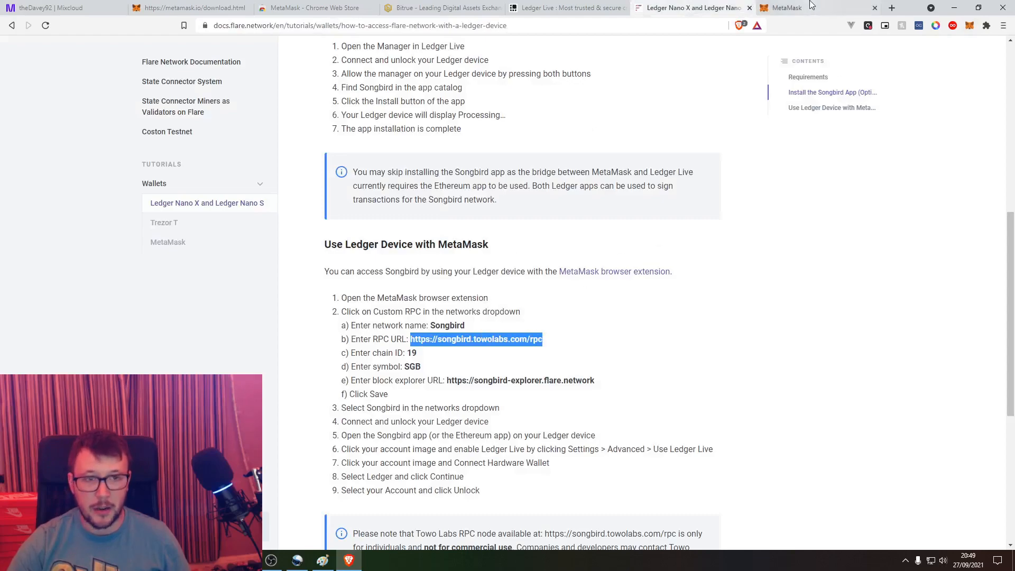
left_click_drag(811, 5, 852, 1)
left_click_drag(446, 7, 1014, 280)
left_click(171, 123)
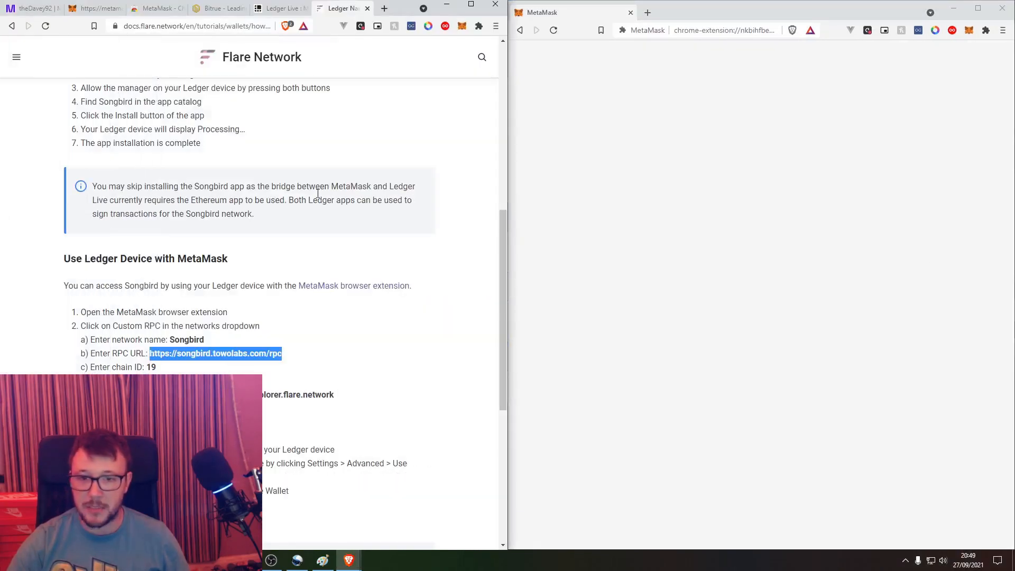
left_click(462, 26)
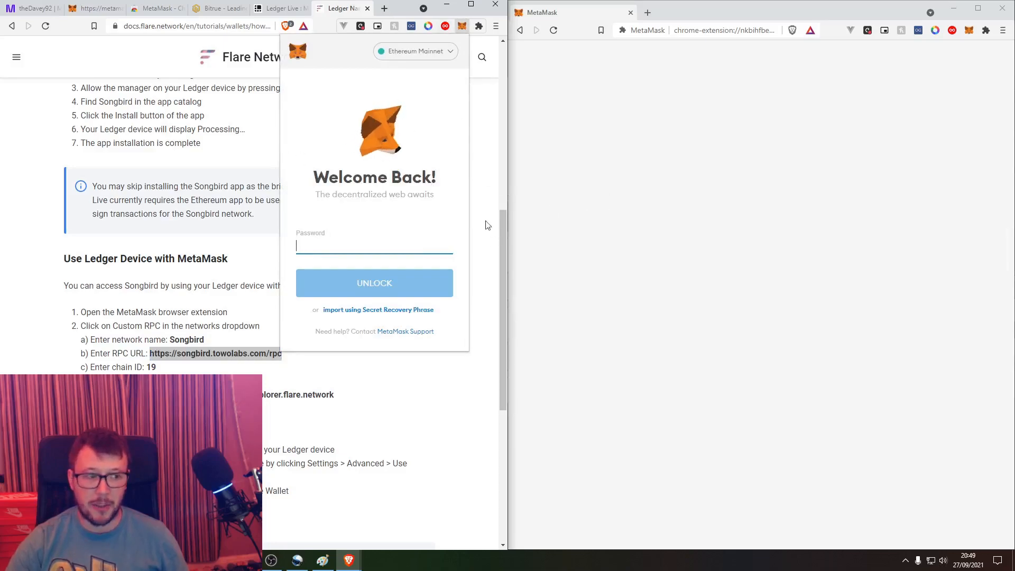
left_click(738, 210)
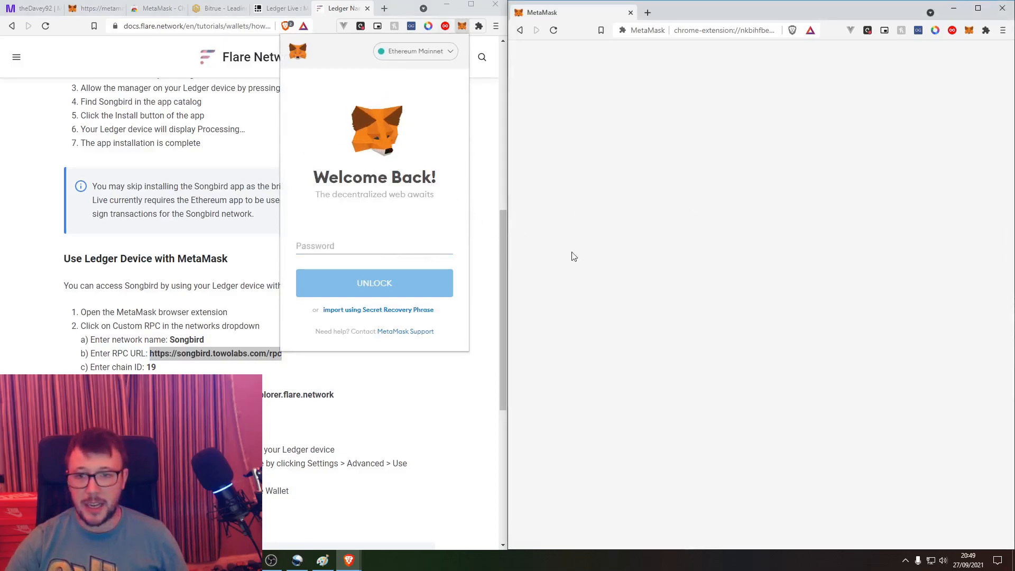
left_click(398, 372)
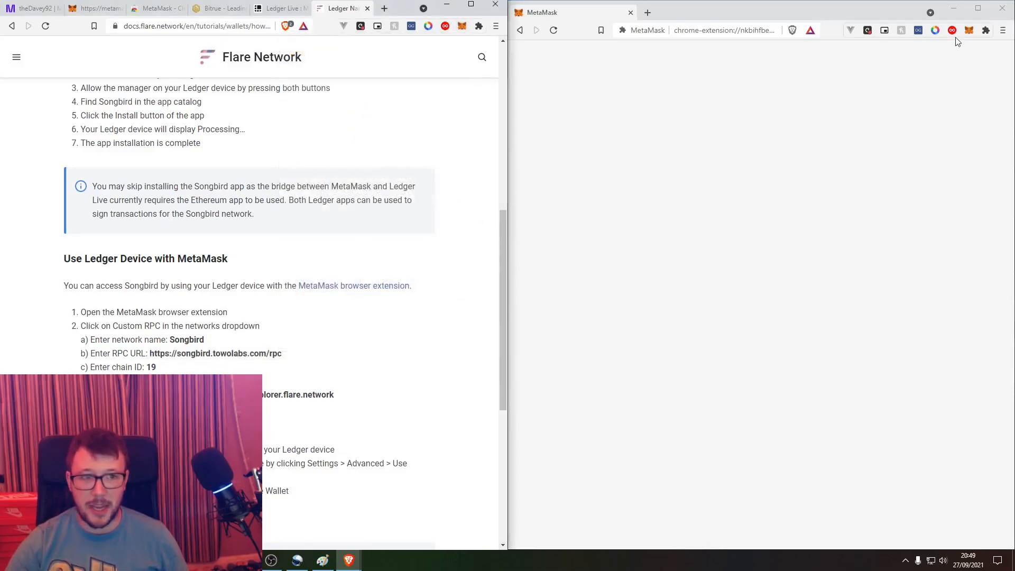
Open the MetaMask extension in the separate MetaMask window and unlock it with the account password.
left_click(970, 33)
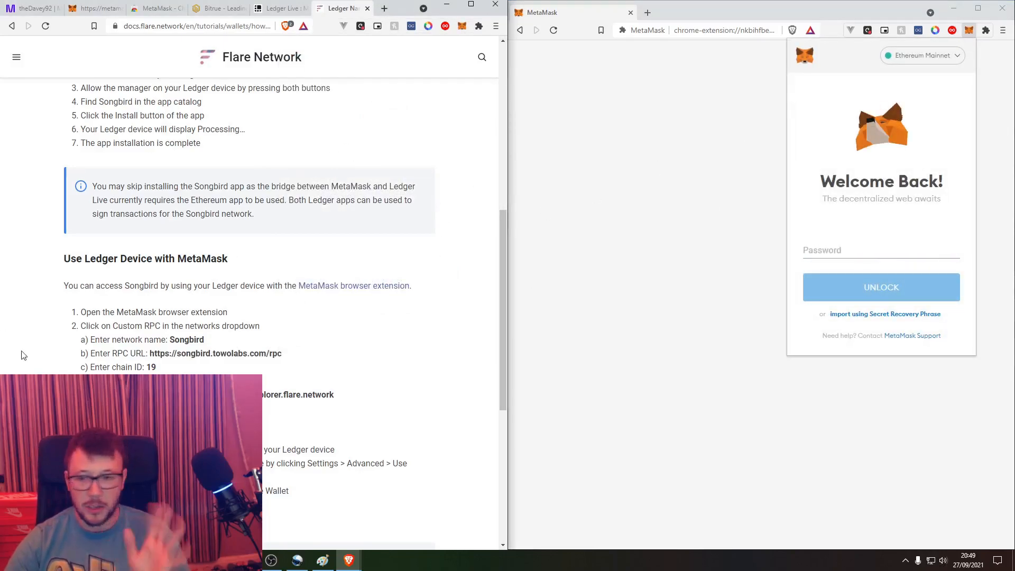
left_click(864, 247)
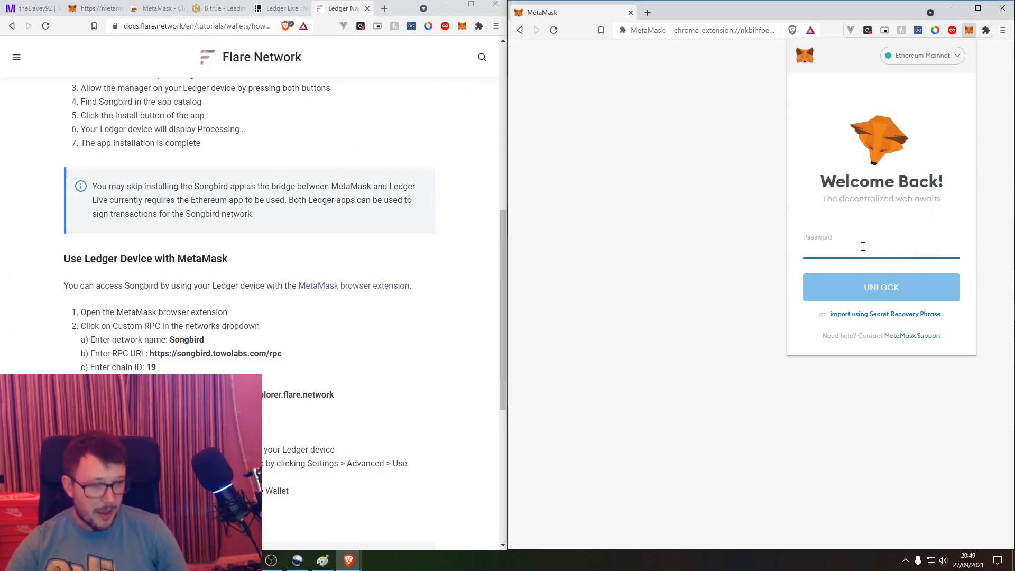
type("••")
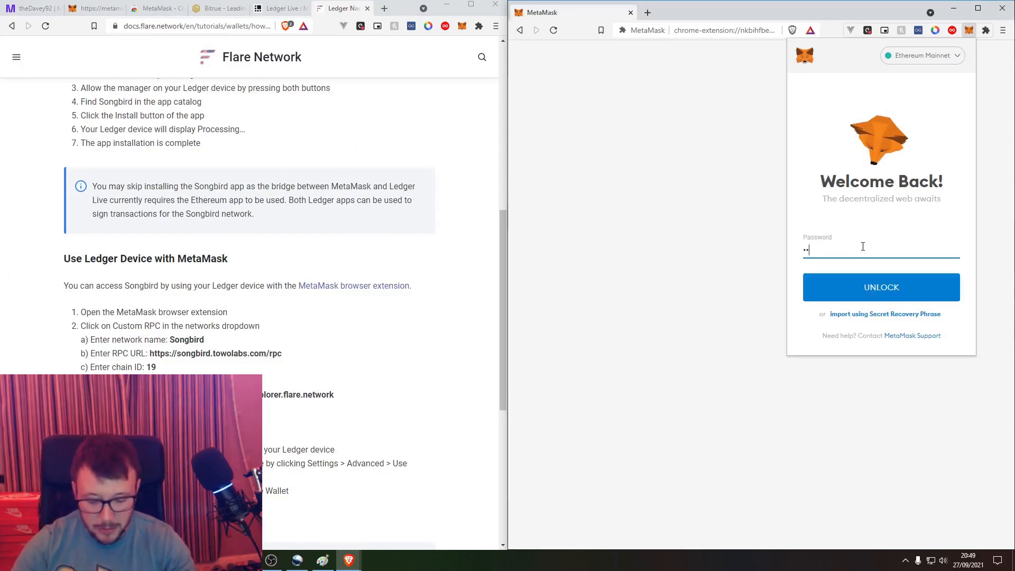
key("Return")
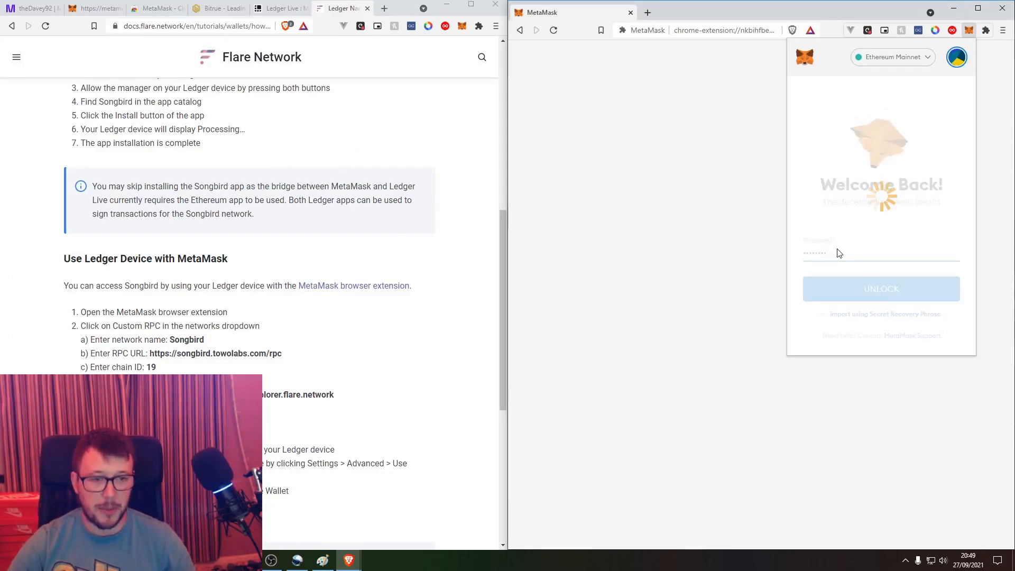
Start connecting a hardware wallet in MetaMask, choose Ledger, and try to continue with the connection.
left_click(952, 67)
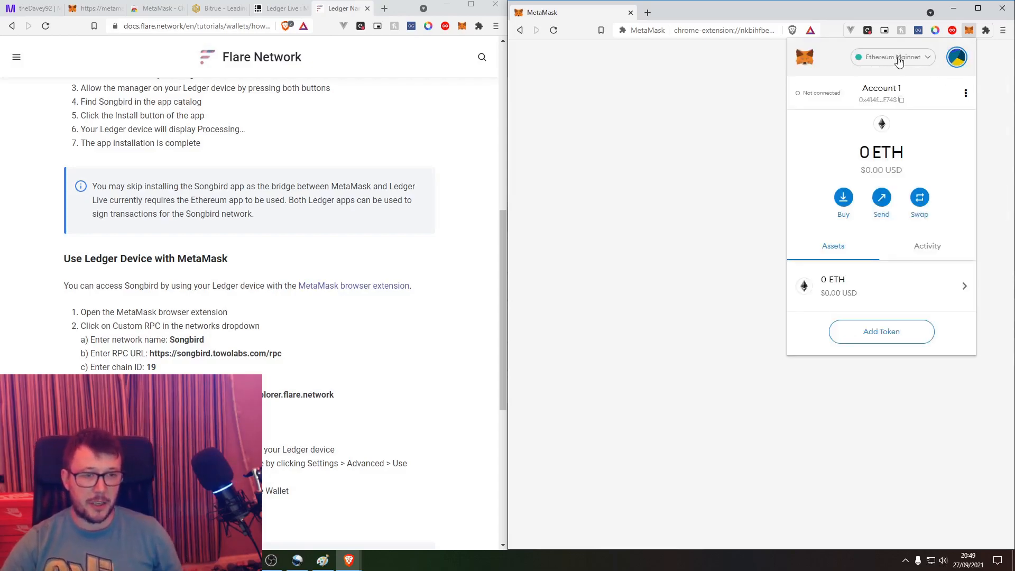
left_click(956, 59)
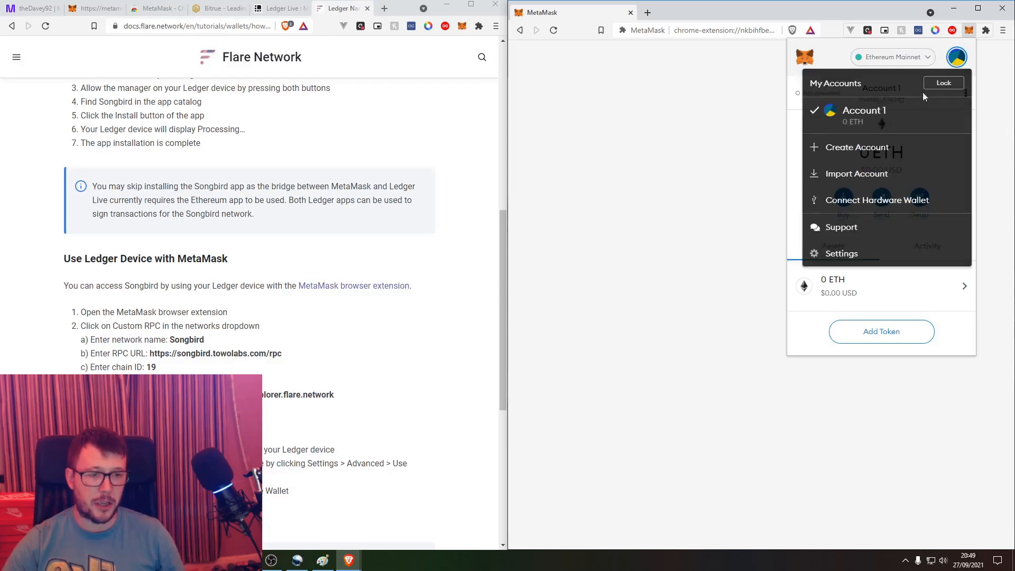
left_click(872, 199)
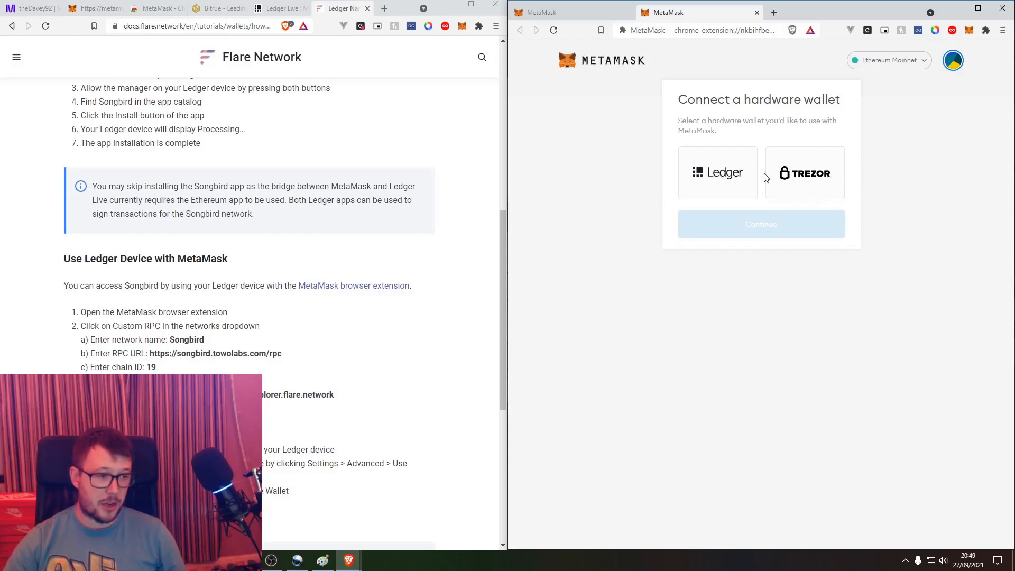
left_click(729, 184)
left_click(746, 362)
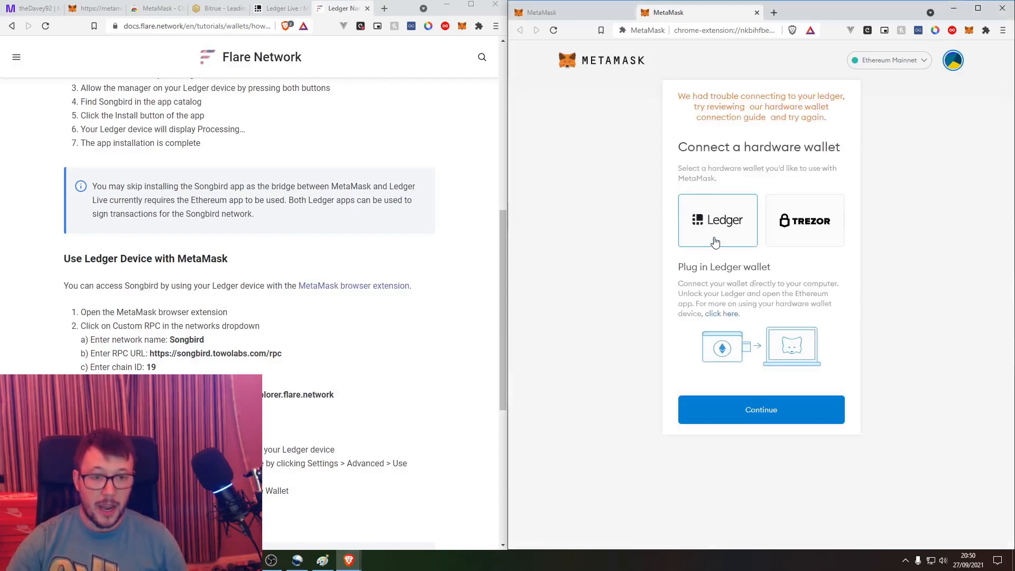
Retry the Ledger connection, cancel the Windows Security request, and continue again to load the Ledger's accounts.
left_click(747, 410)
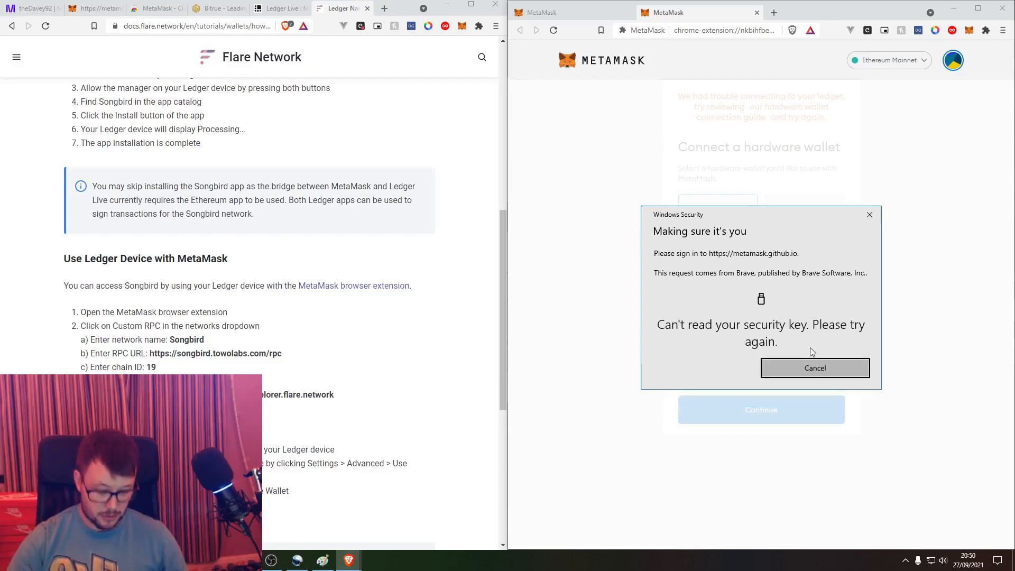
left_click(807, 365)
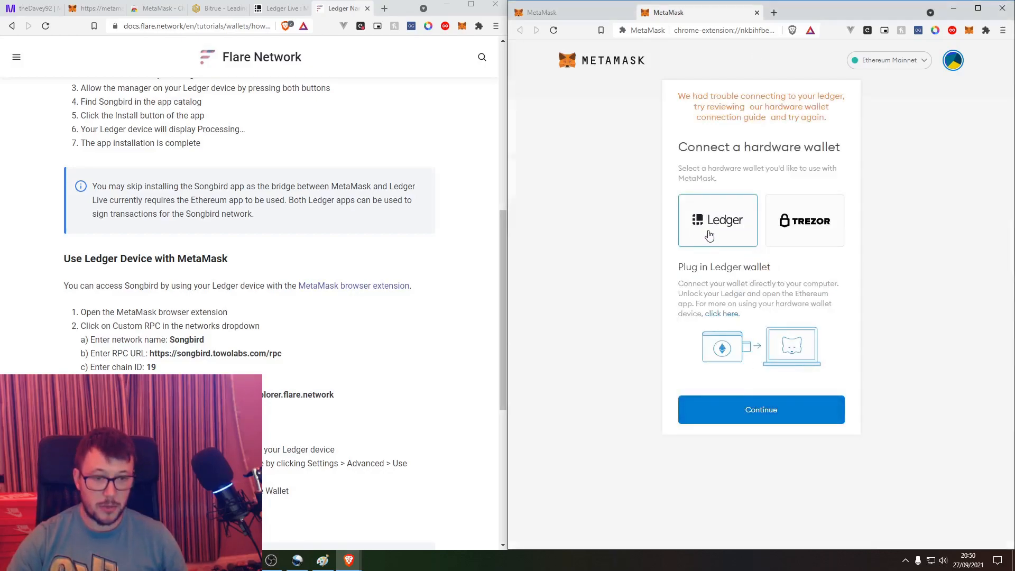
left_click(740, 419)
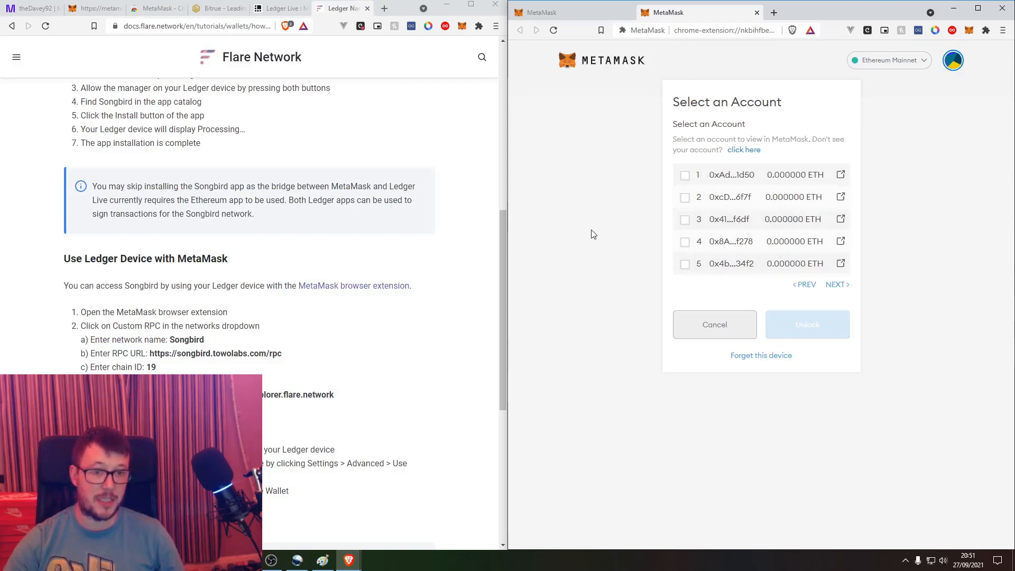
Select the first Ledger account in the list and look at the next page of accounts.
left_click(685, 176)
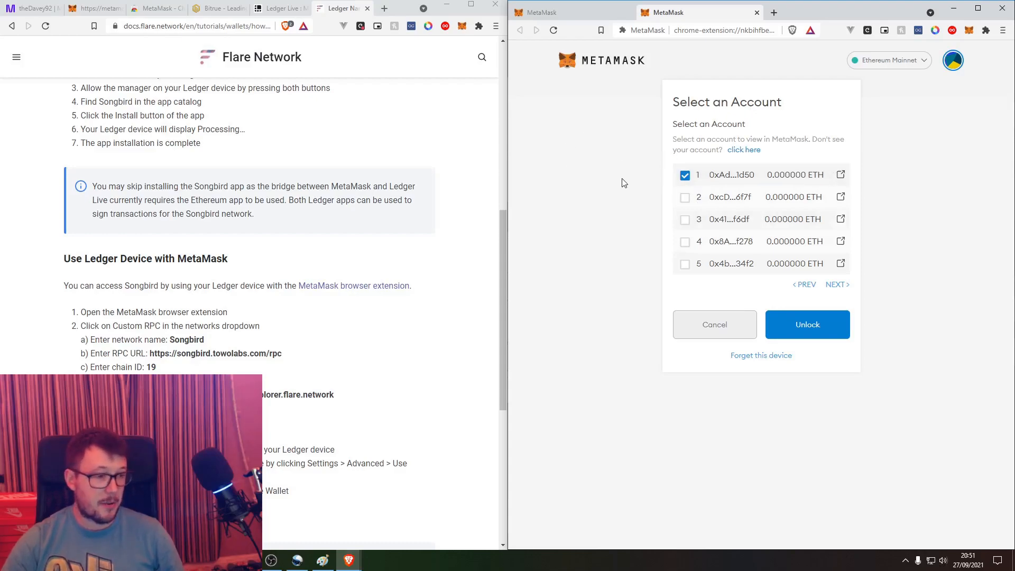
left_click(834, 284)
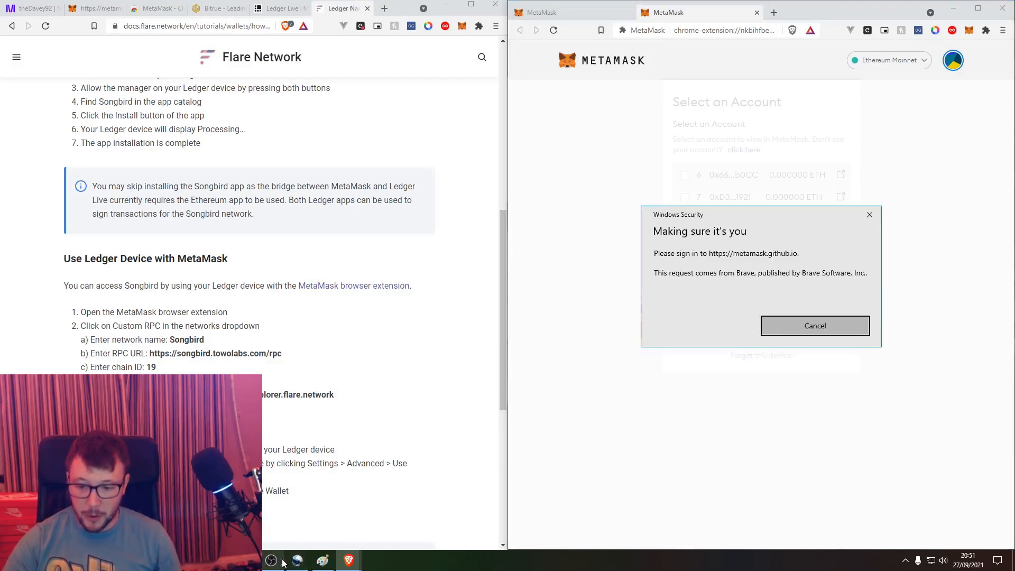
Launch Ledger Live and unlock it with the account password.
key("super")
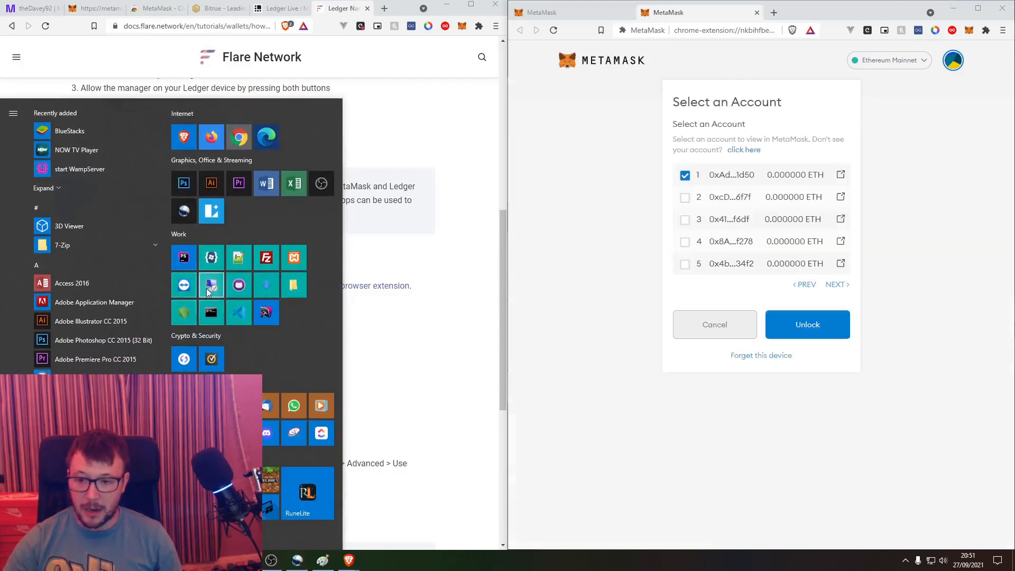
left_click(186, 360)
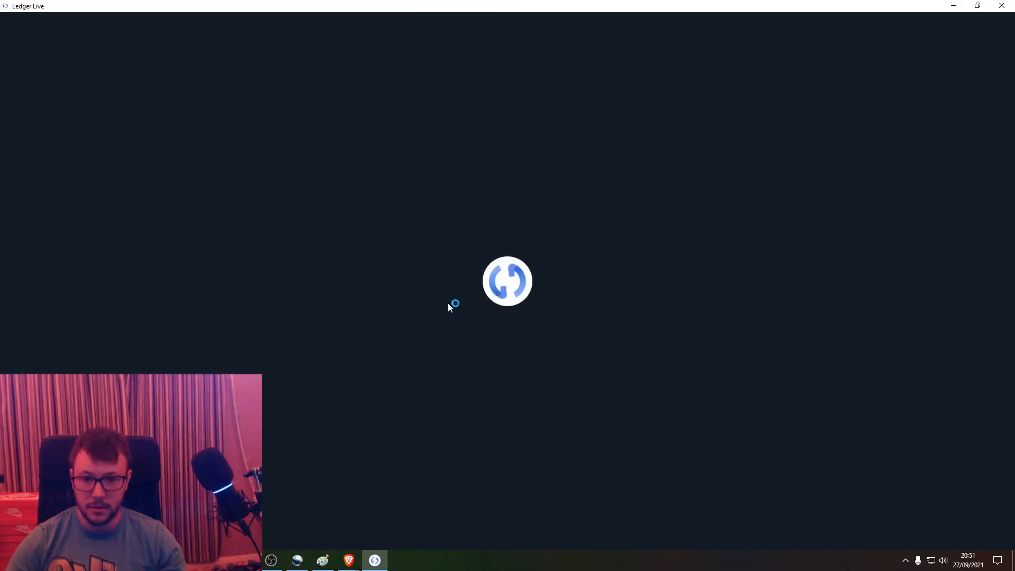
left_click(471, 319)
type("•")
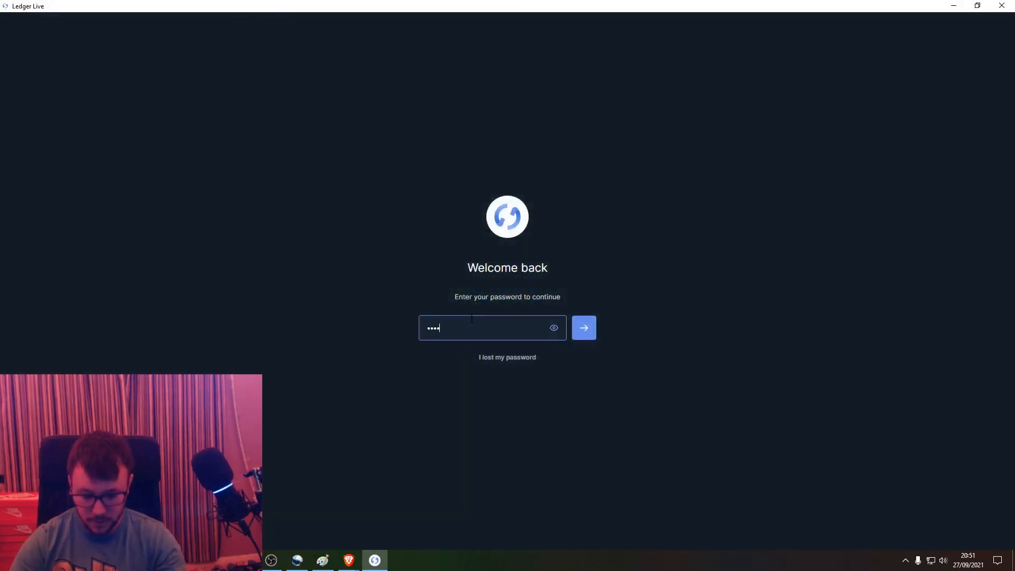
type("••••")
key("Return")
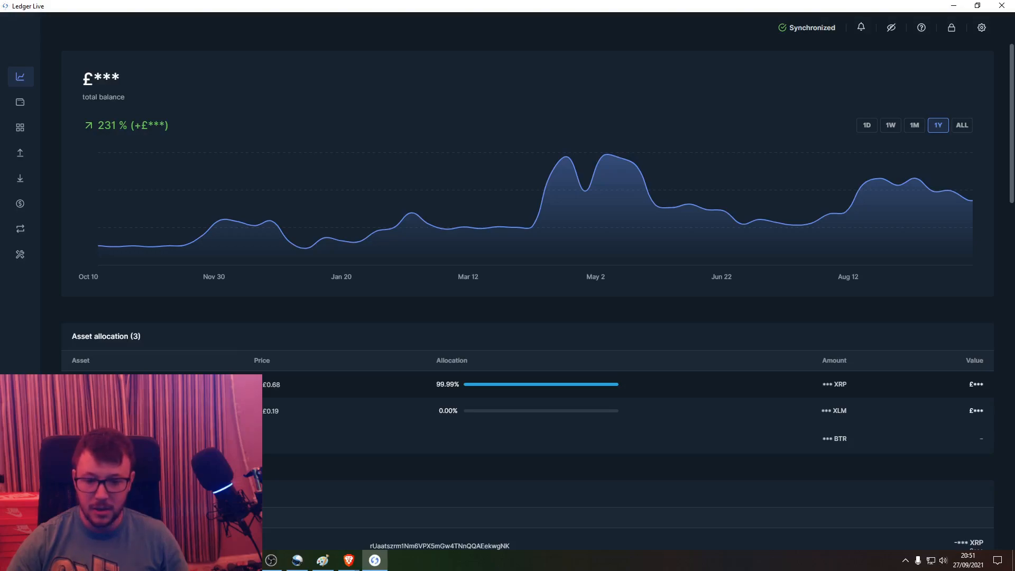
View the sender address in the latest sent XRP operation's details, and minimize Ledger Live to return to Brave.
left_click(249, 388)
scroll(267, 400, "down", 3)
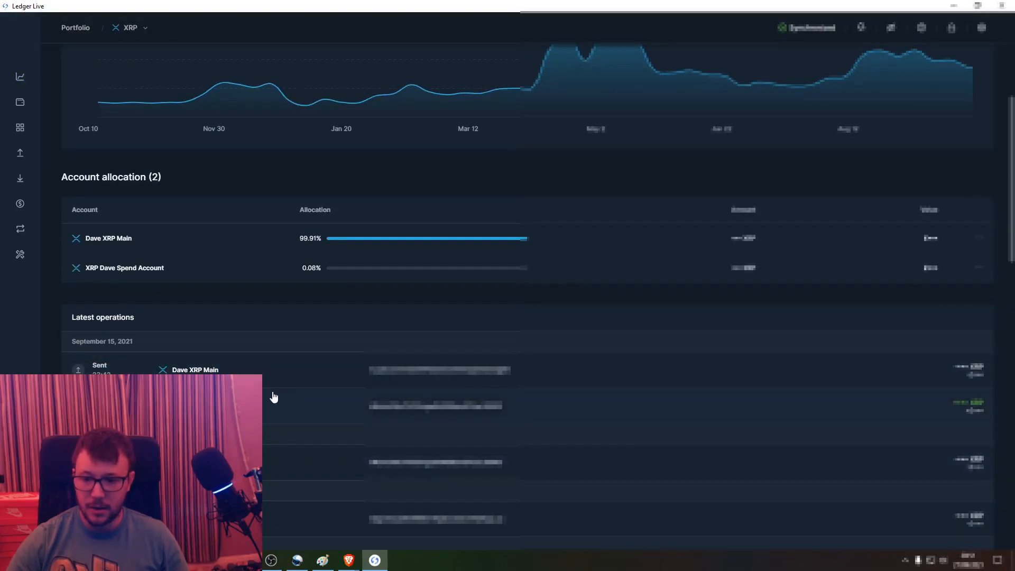
left_click(398, 373)
mouse_move(874, 333)
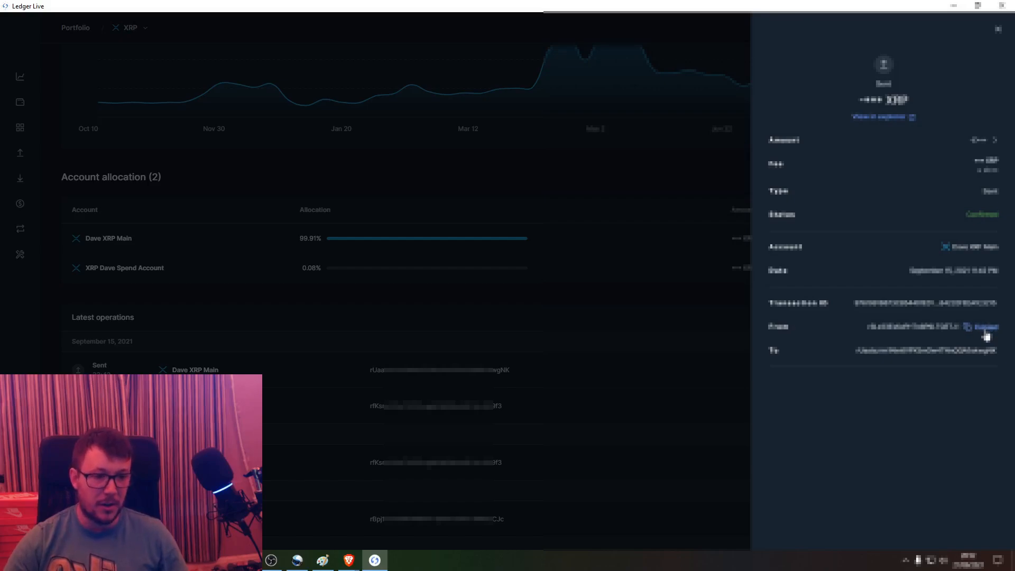
left_click(953, 6)
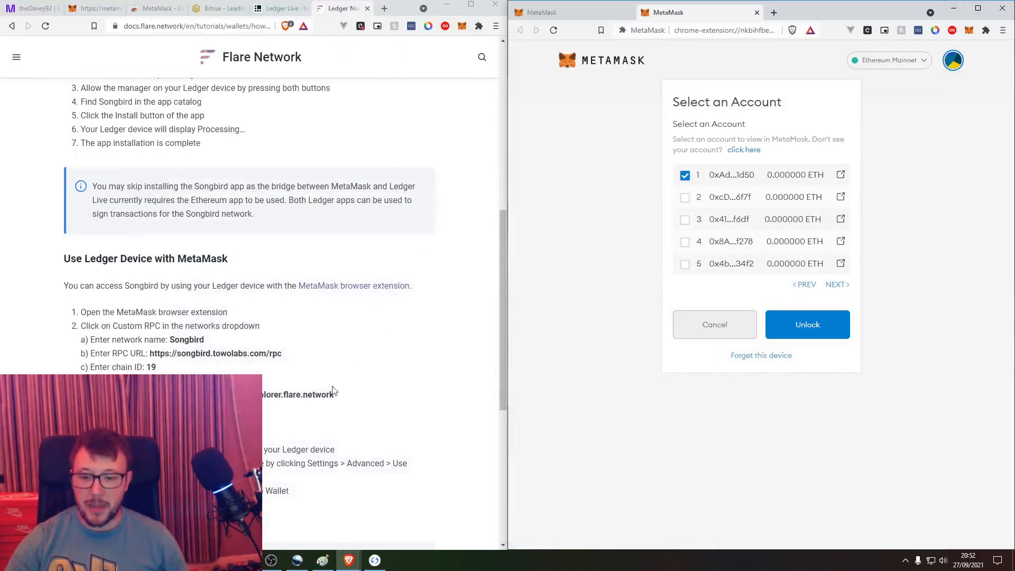
Search for "xrp explorer" in a new tab beside MetaMask and open the Bithomp XRP ledger explorer.
left_click(774, 12)
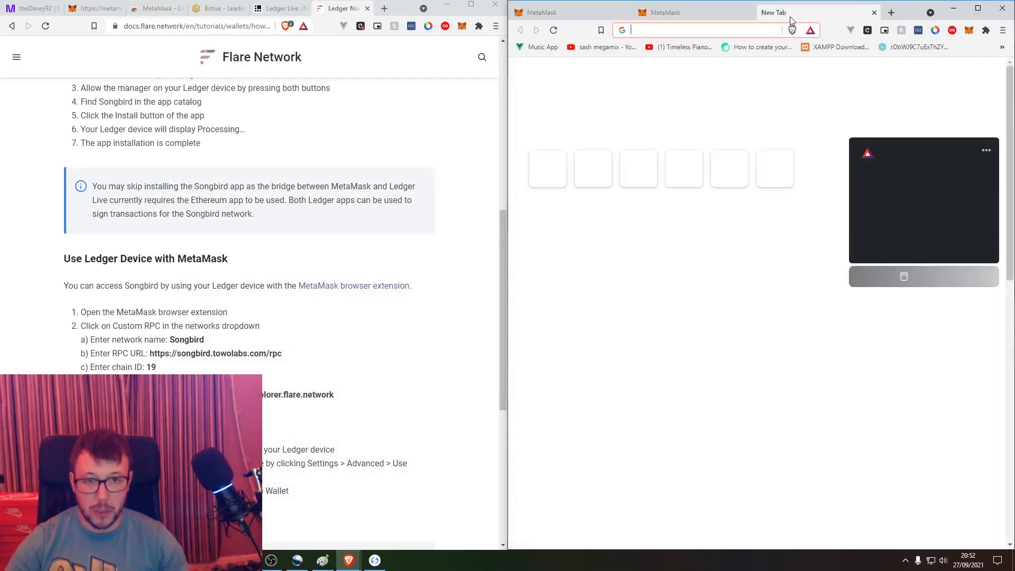
type("xp")
key("BackSpace")
type("rp ")
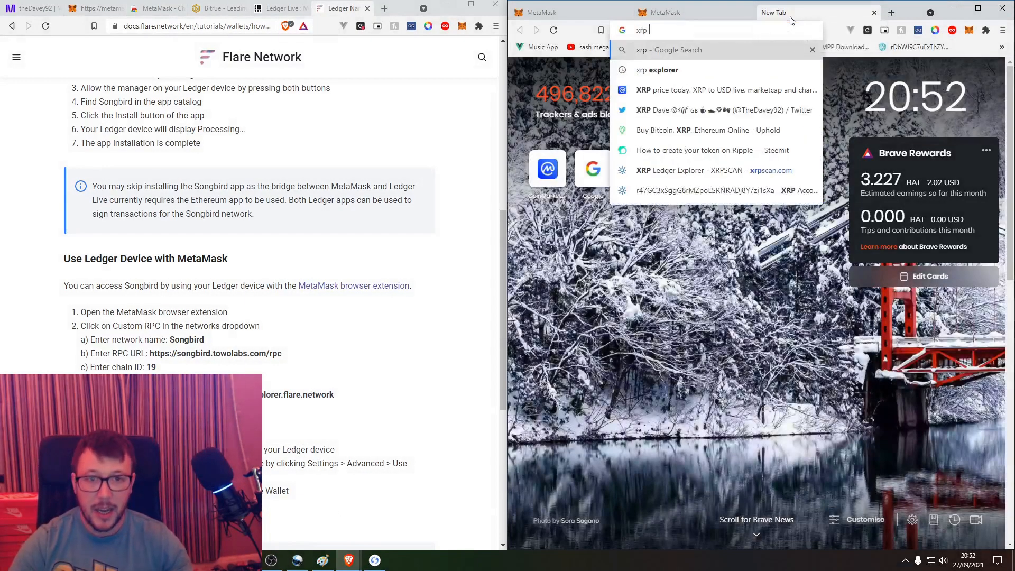
type("e")
key("Return")
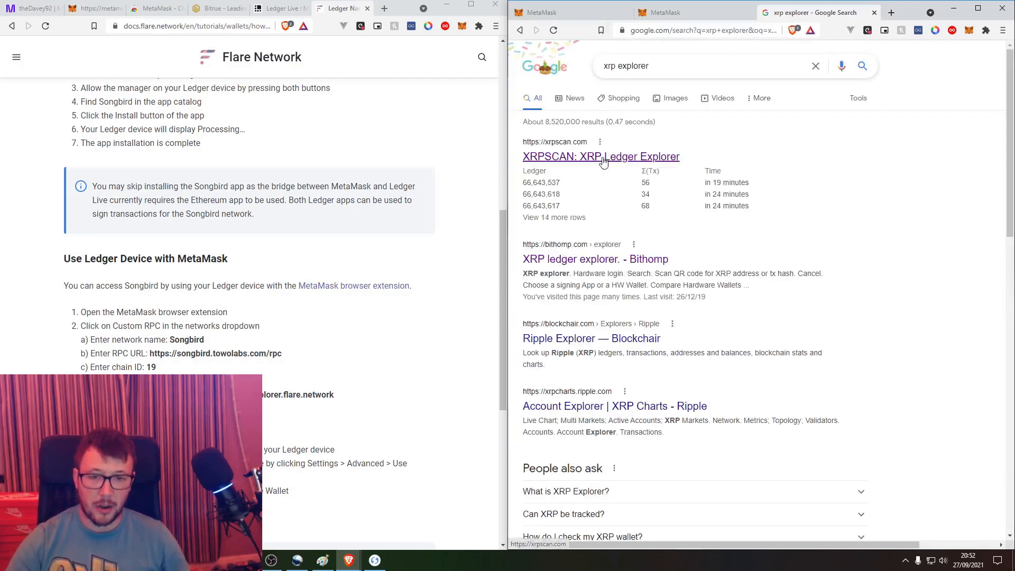
left_click(586, 258)
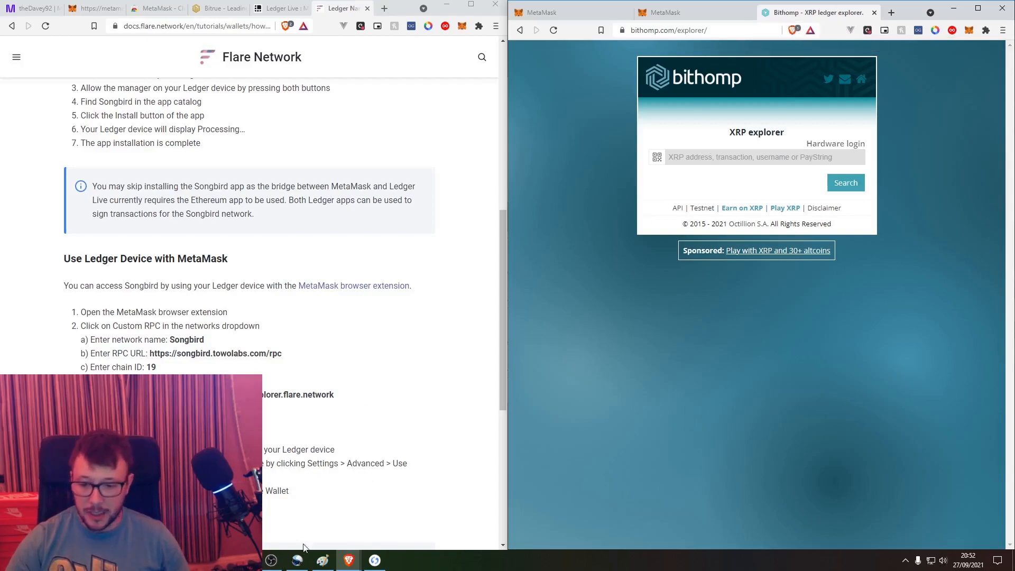
Switch to Paint, examine the captured Bithomp account's information and balances, and minimize Paint to return to the browser.
left_click(323, 560)
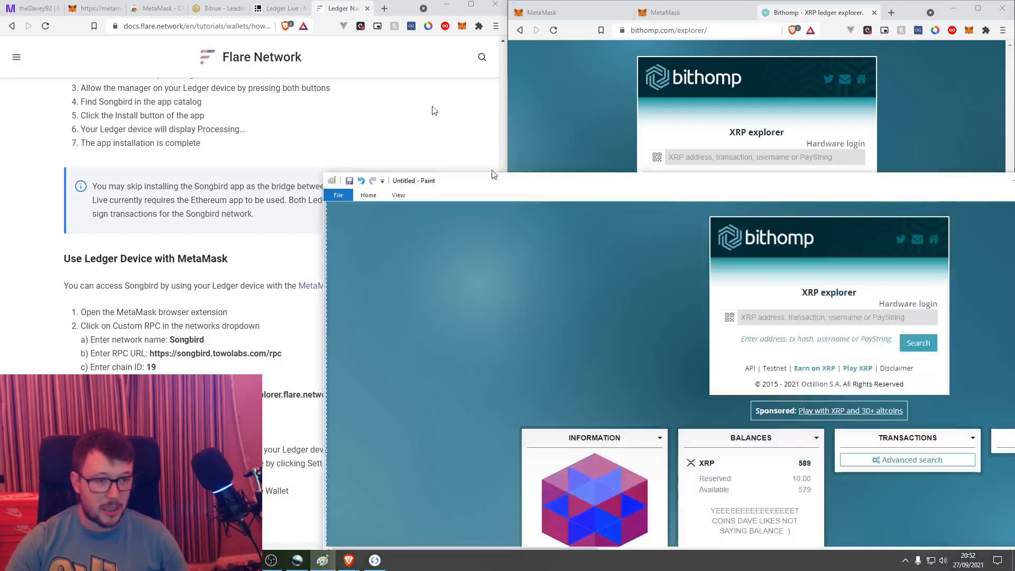
scroll(339, 212, "down", 3)
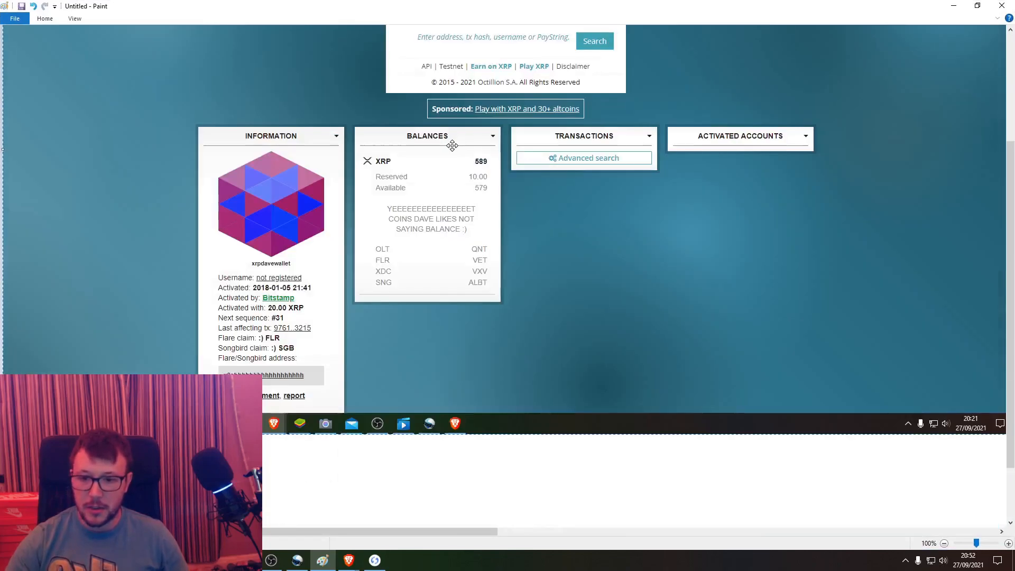
scroll(341, 238, "up", 3)
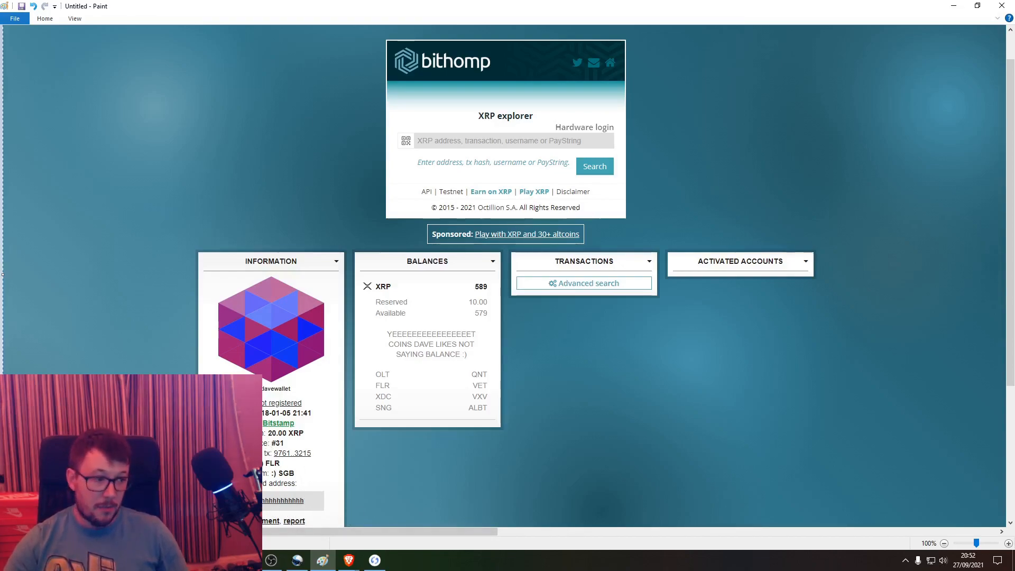
mouse_move(229, 337)
left_mouse_down()
mouse_move(393, 329)
mouse_move(375, 329)
left_mouse_up()
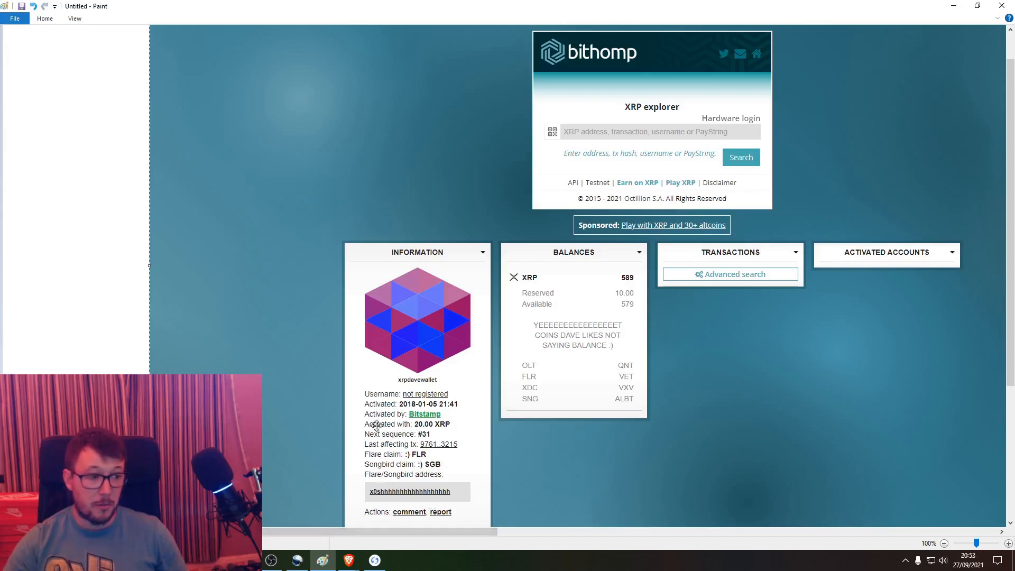
left_click(953, 7)
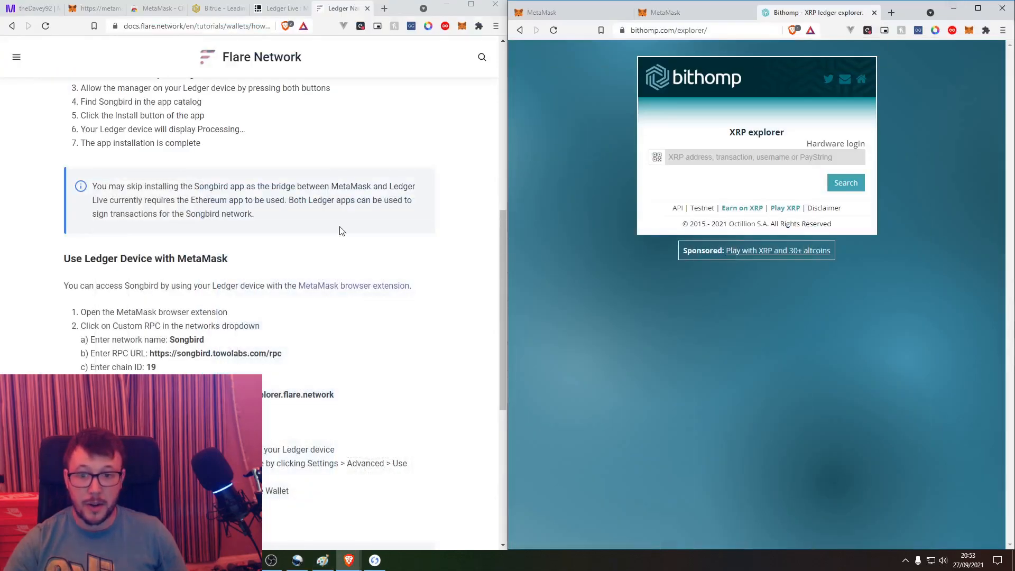
Return to MetaMask at full-screen size, unlock the selected first Ledger account, and dismiss the What's new notice.
left_click(690, 14)
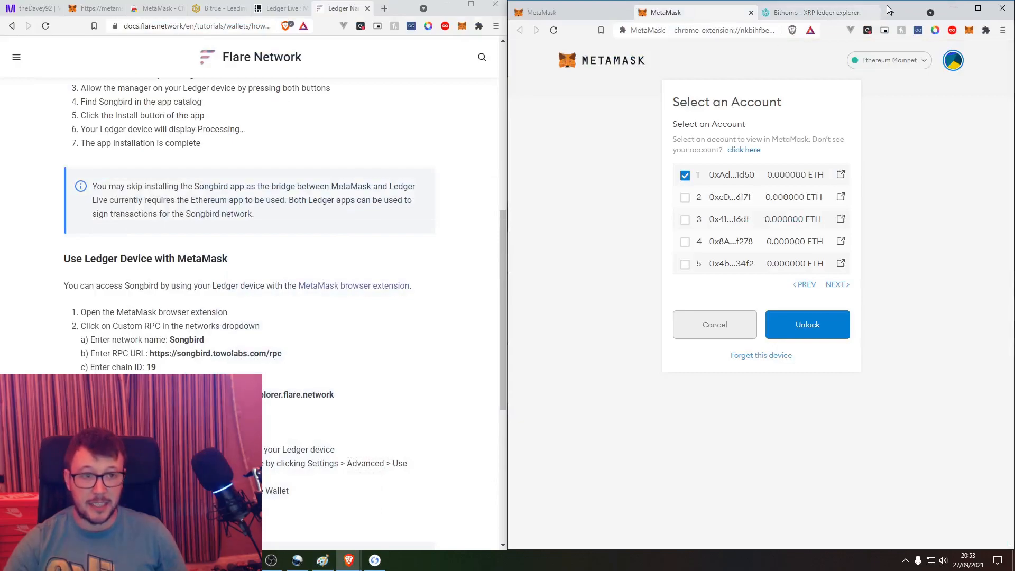
double_click(911, 10)
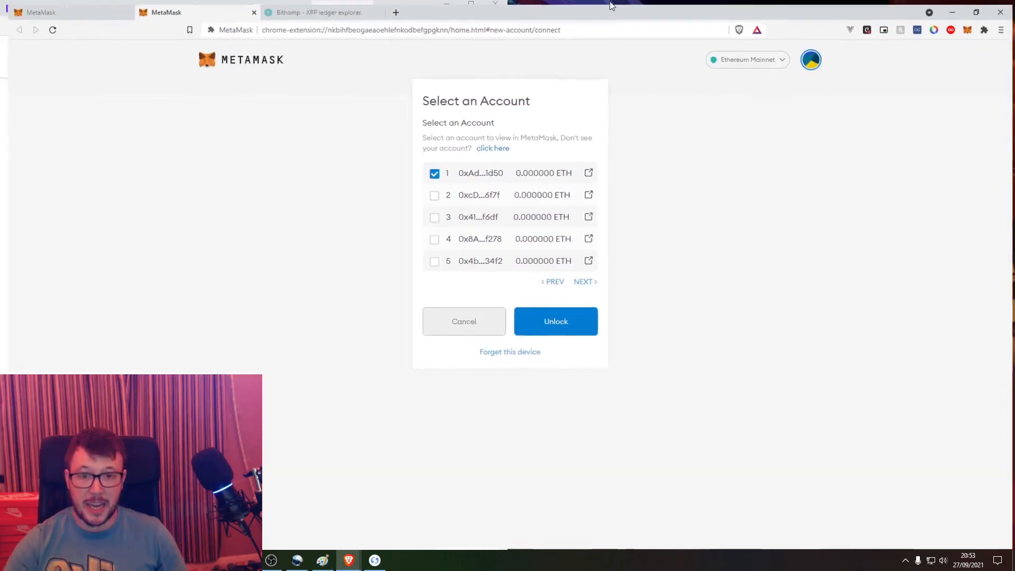
left_click(552, 321)
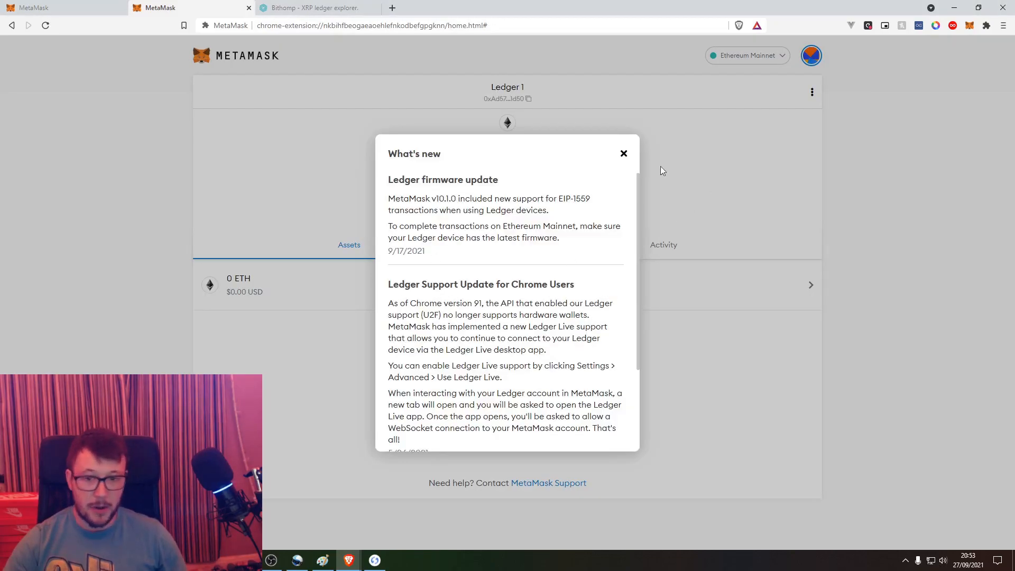
left_click(623, 155)
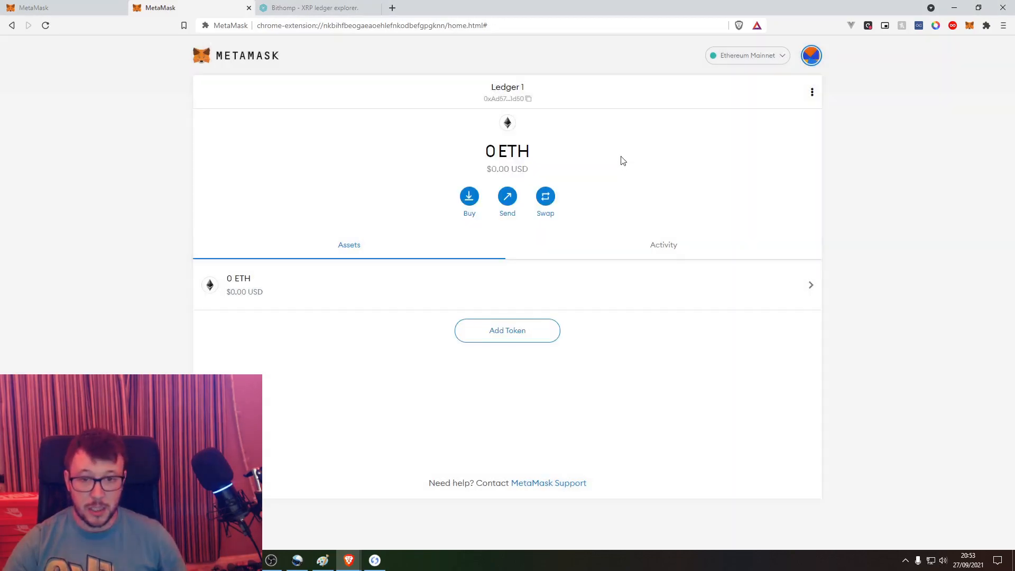
View the list of available MetaMask networks, and dock the MetaMask window beside the Flare guide.
left_click(762, 61)
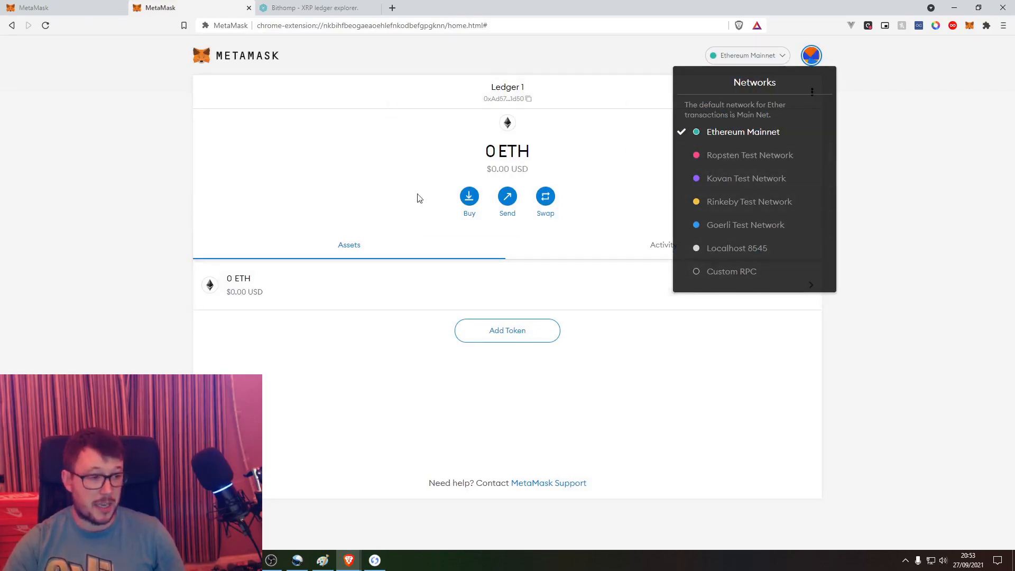
left_click(652, 347)
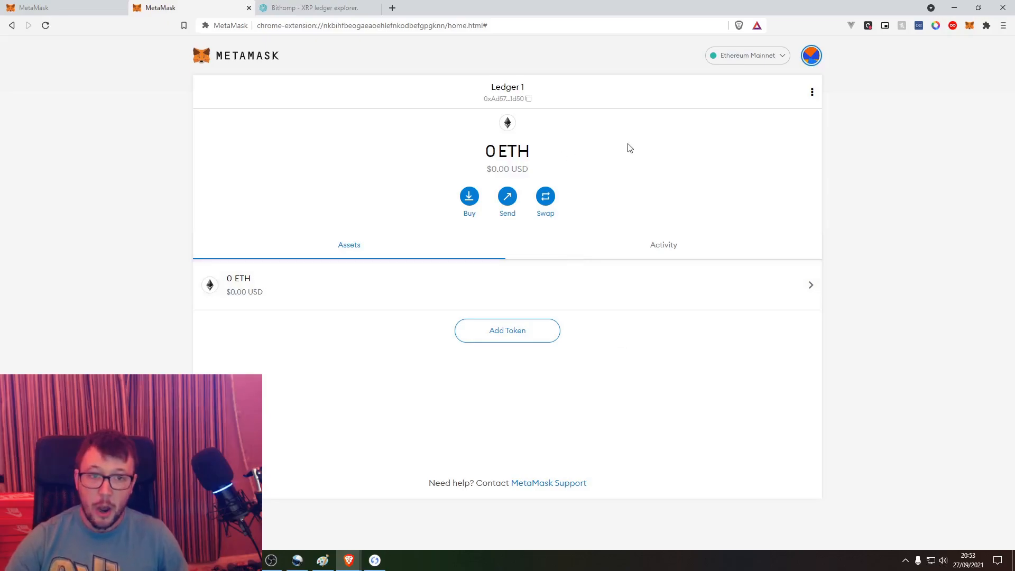
left_click_drag(529, 9, 1014, 156)
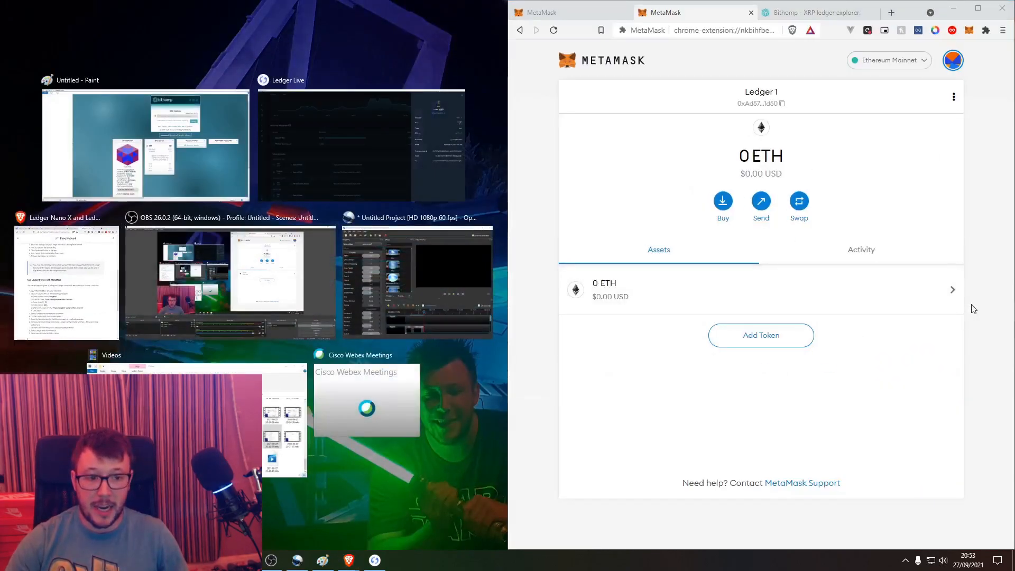
left_click(974, 308)
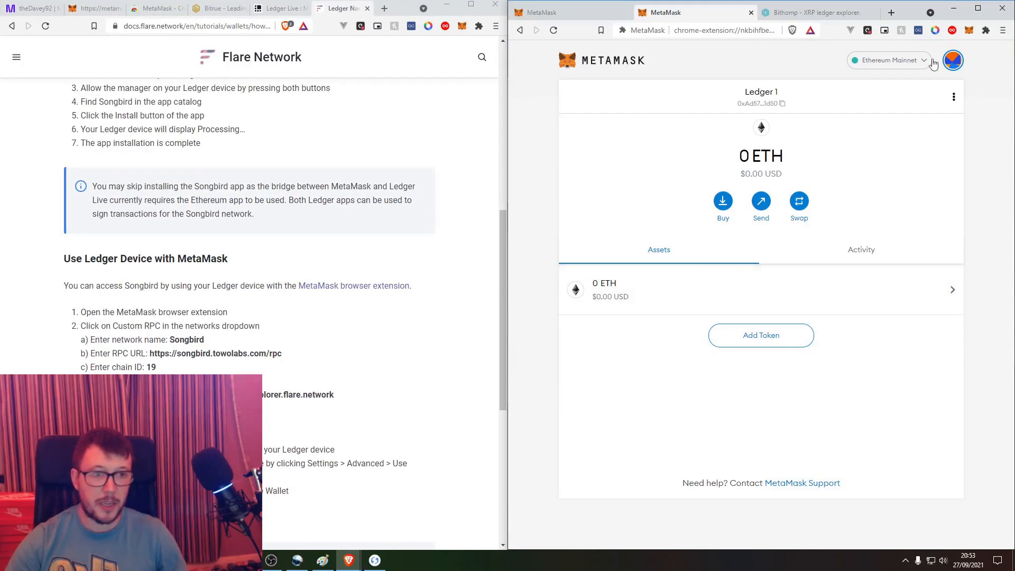
Look at the MetaMask accounts list and open the form for adding a Custom RPC network.
left_click(952, 61)
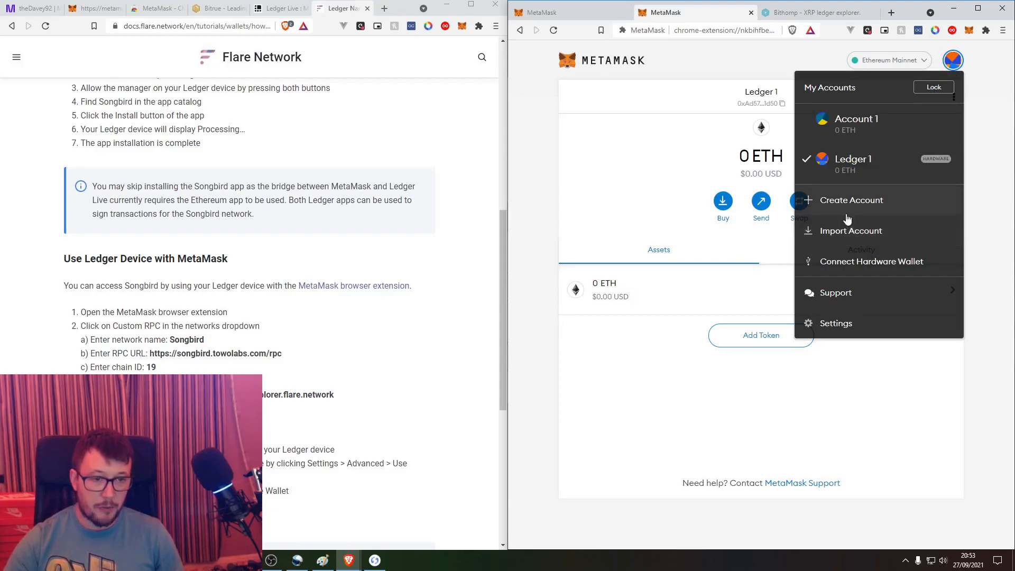
left_click(953, 63)
left_click(954, 63)
left_click(918, 61)
left_click(917, 61)
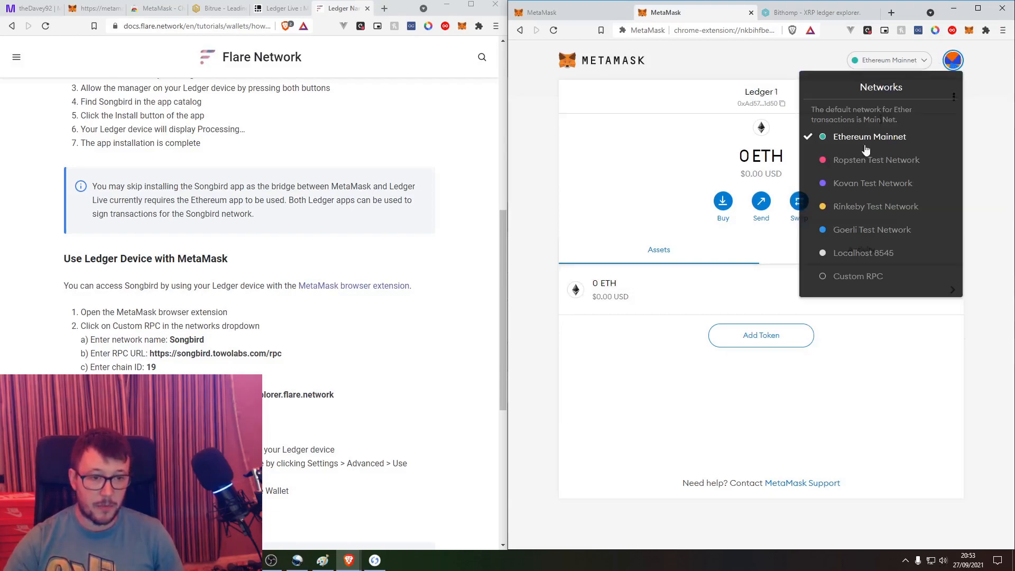
left_click(857, 277)
left_click_drag(751, 494, 855, 503)
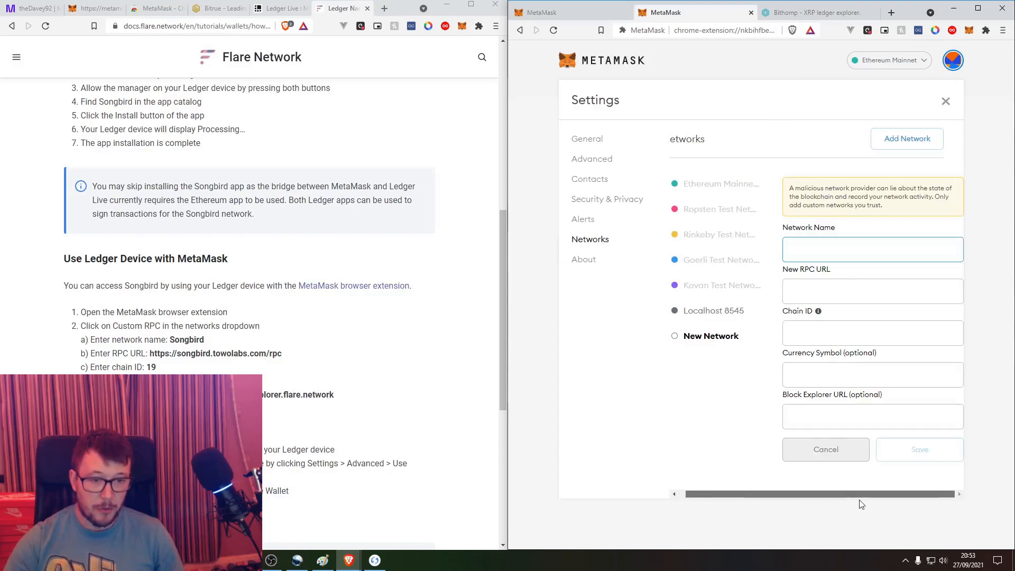
Name the new network Songbird.
type("Sing")
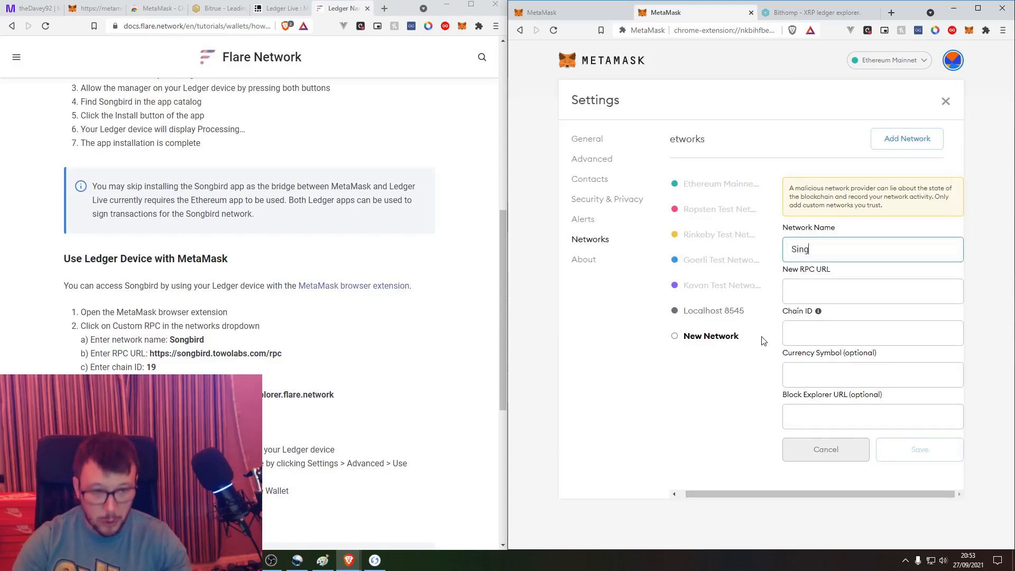
key("BackSpace")
key("BackSpace")
type("ong")
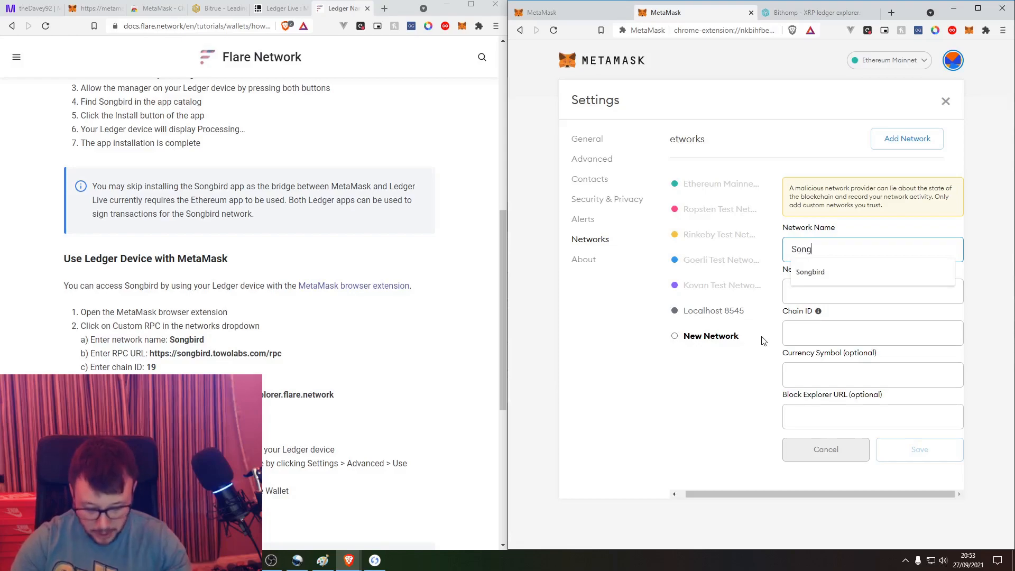
type("bird")
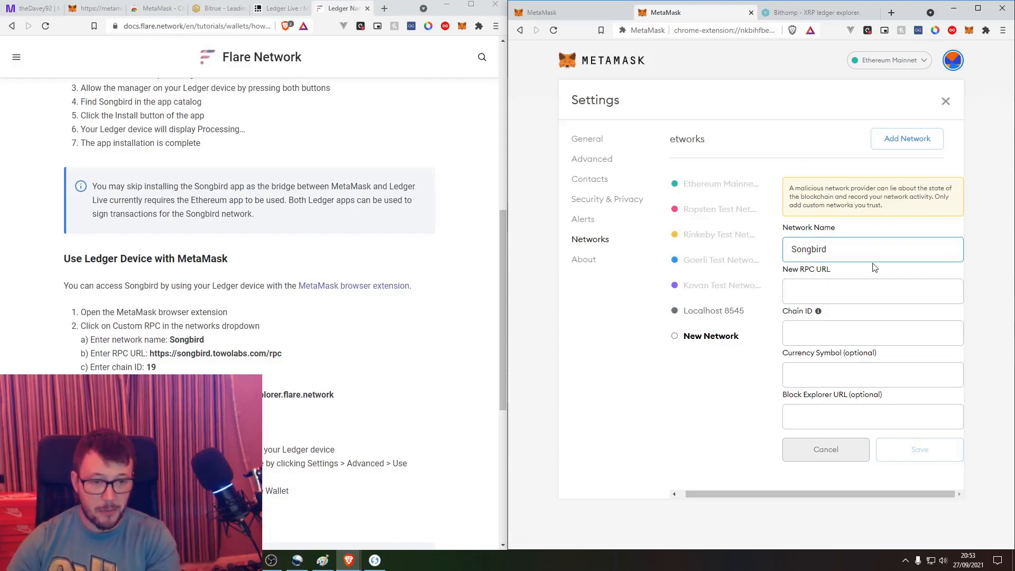
left_click_drag(861, 255, 782, 248)
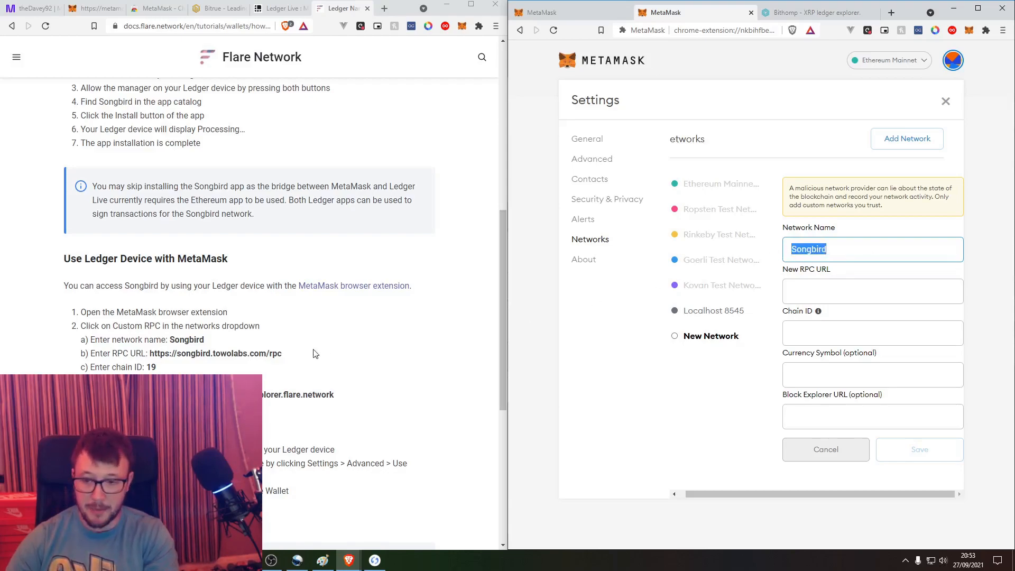
left_click_drag(295, 355, 147, 353)
key("ctrl+c")
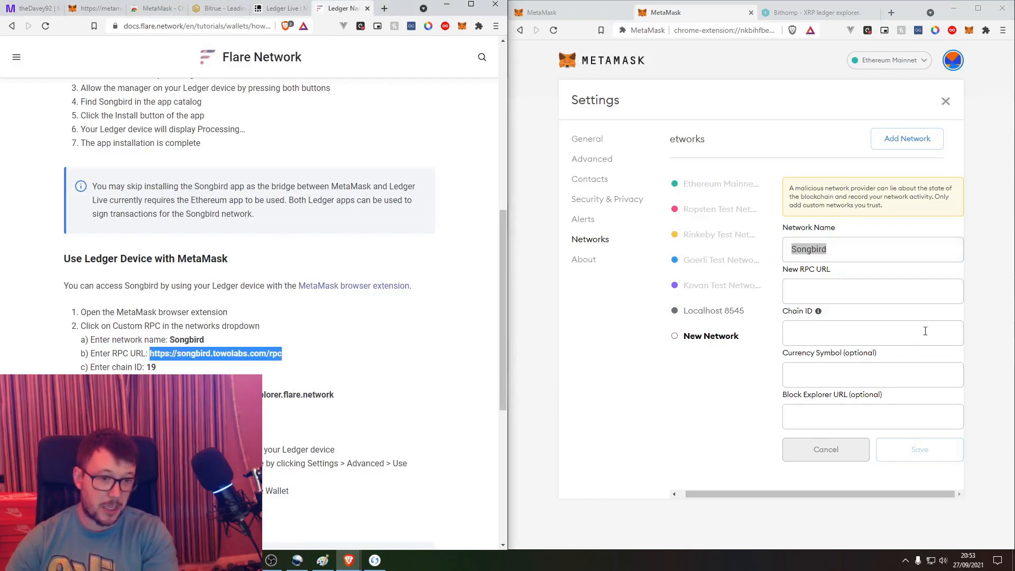
left_click(868, 295)
key("ctrl+v")
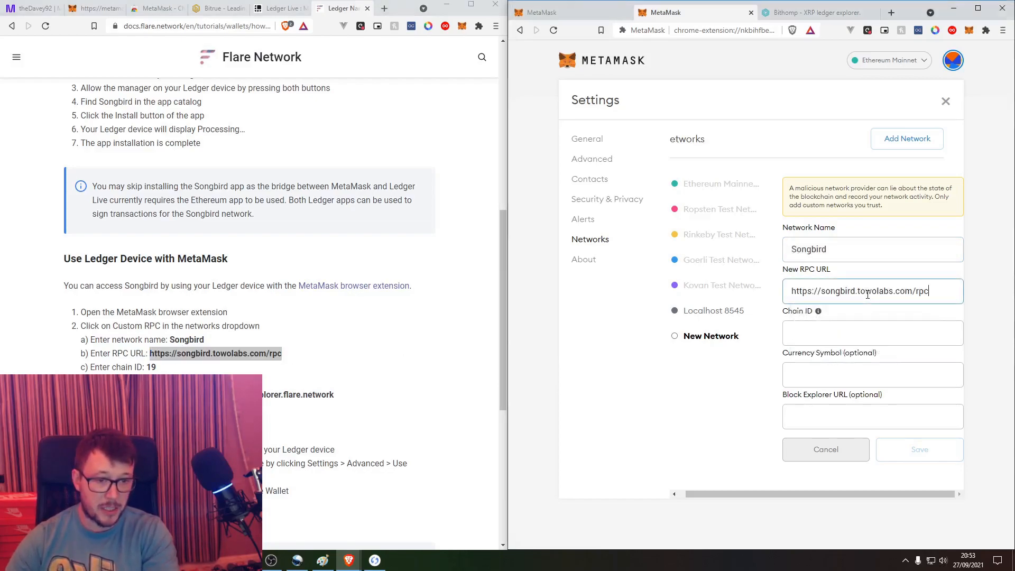
double_click(151, 367)
key("ctrl+c")
left_click(801, 334)
key("ctrl+v")
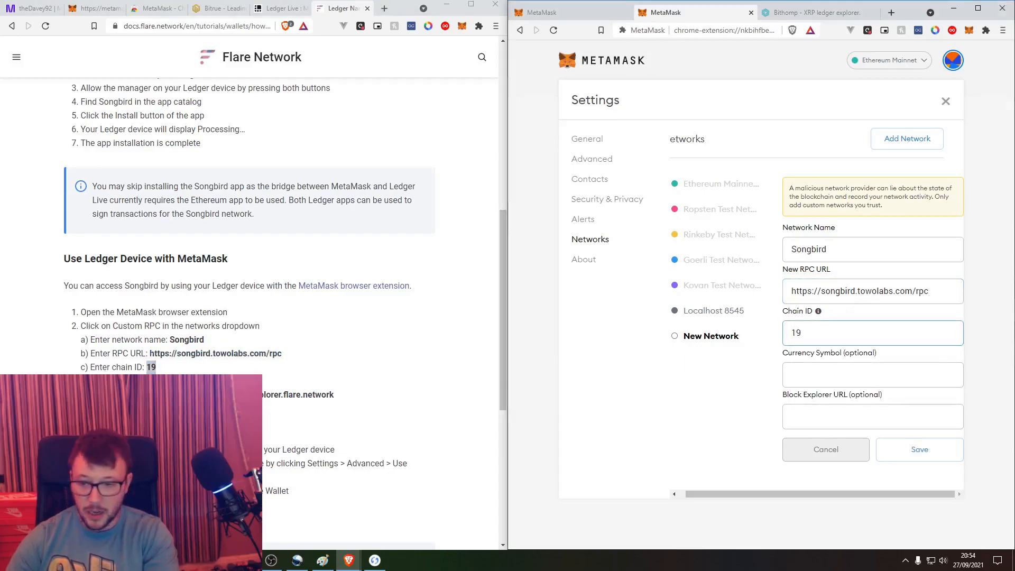
Set the new network's currency symbol to SGB.
left_click(446, 396)
left_click(869, 372)
type("SGB")
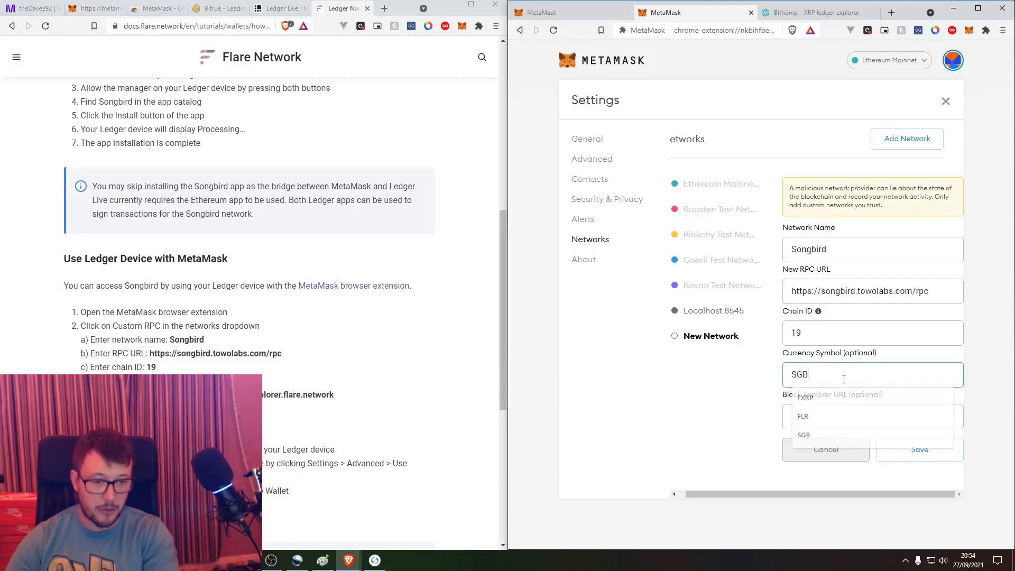
left_click_drag(335, 395, 185, 395)
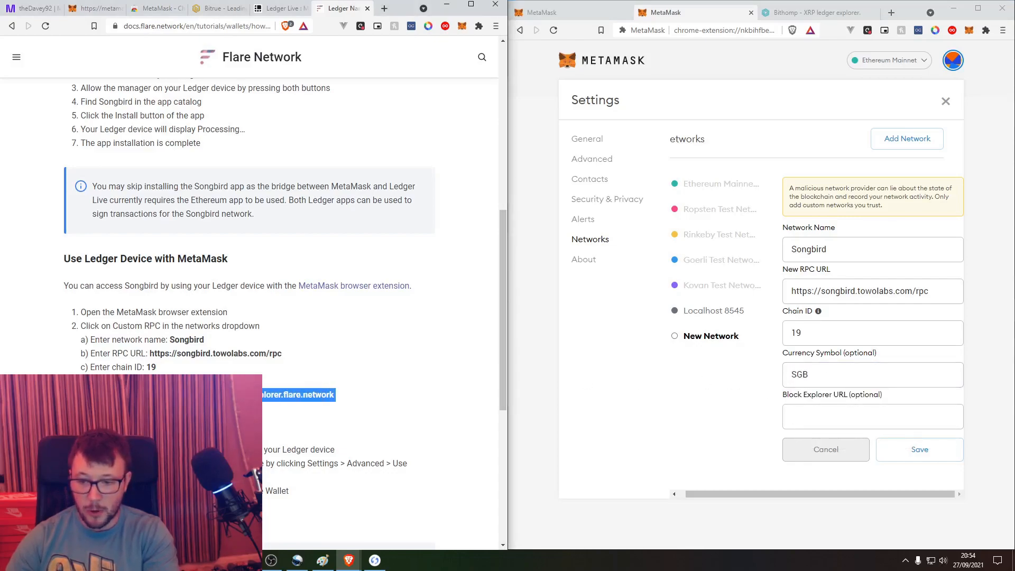
left_click(835, 418)
key("ctrl+v")
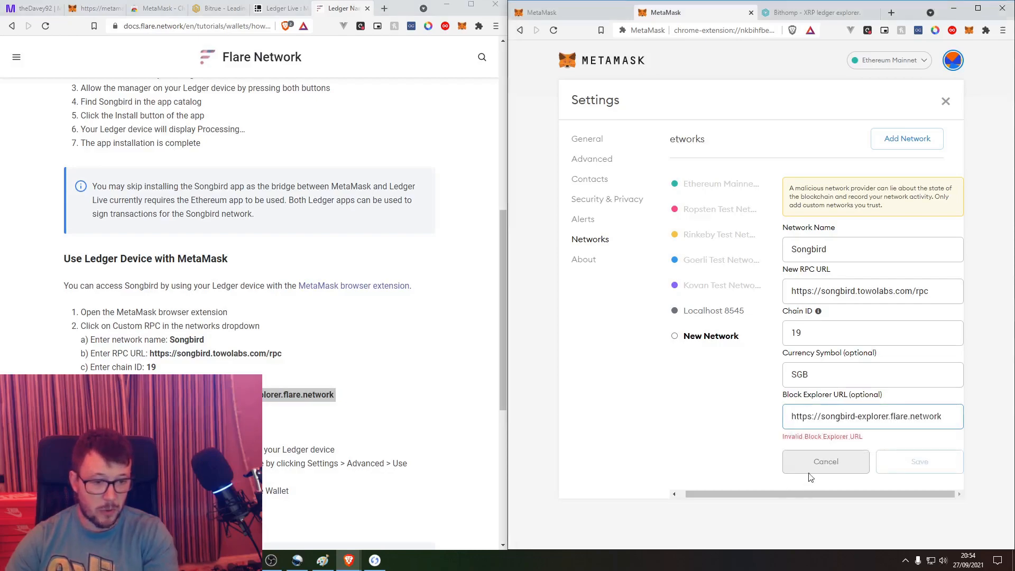
left_click(825, 379)
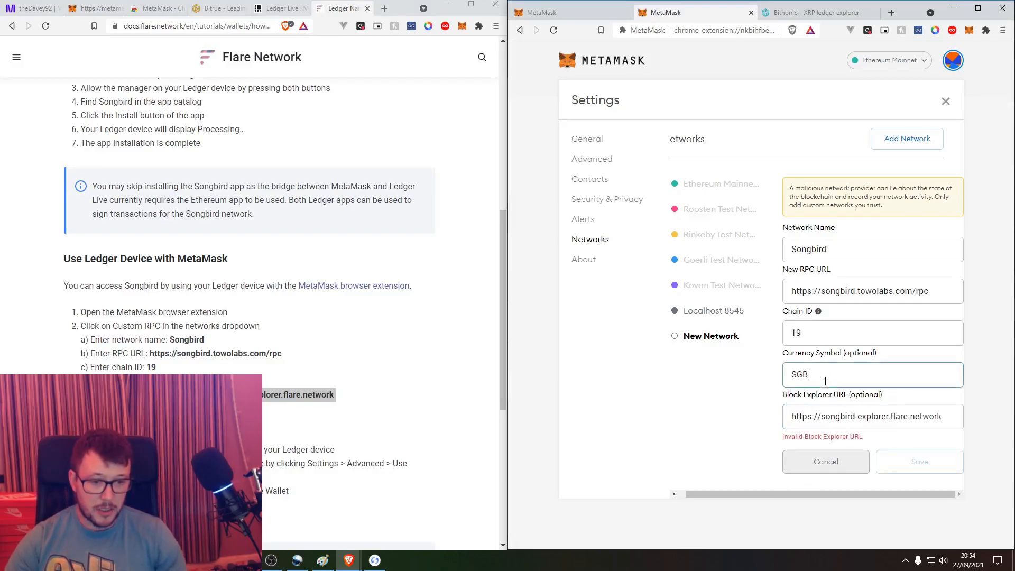
left_click(948, 420)
key("BackSpace")
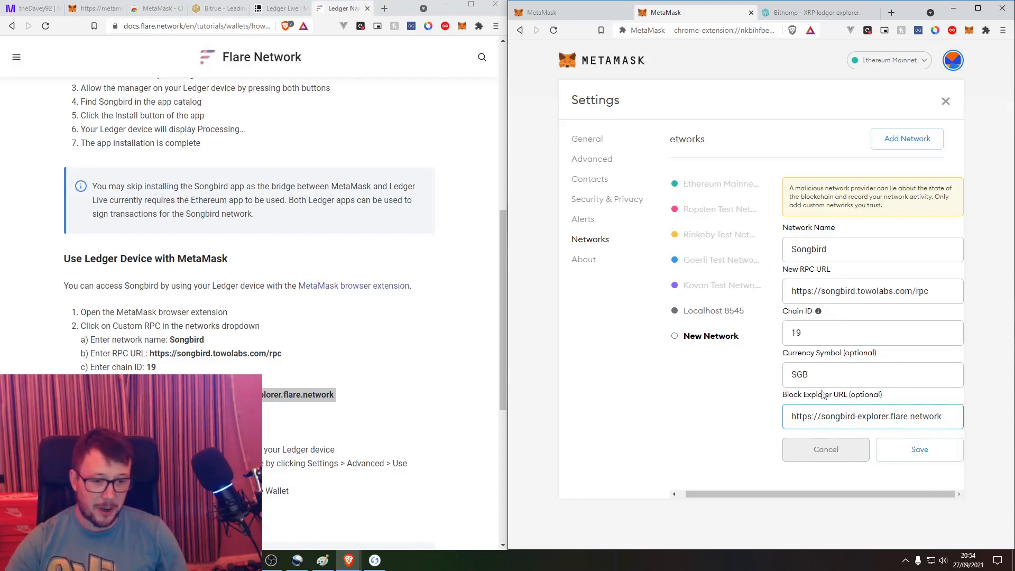
left_click(921, 456)
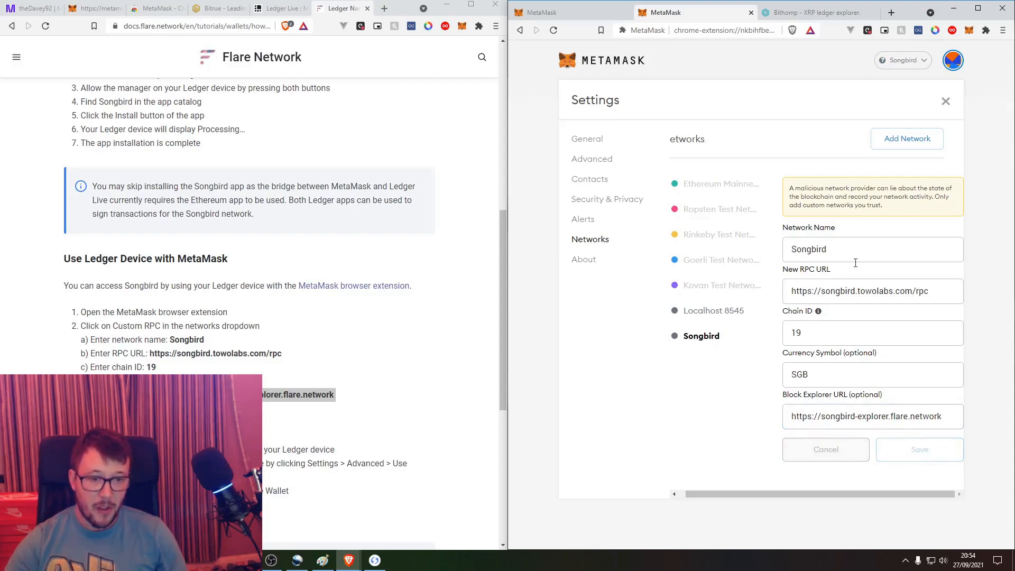
left_click_drag(910, 213, 796, 189)
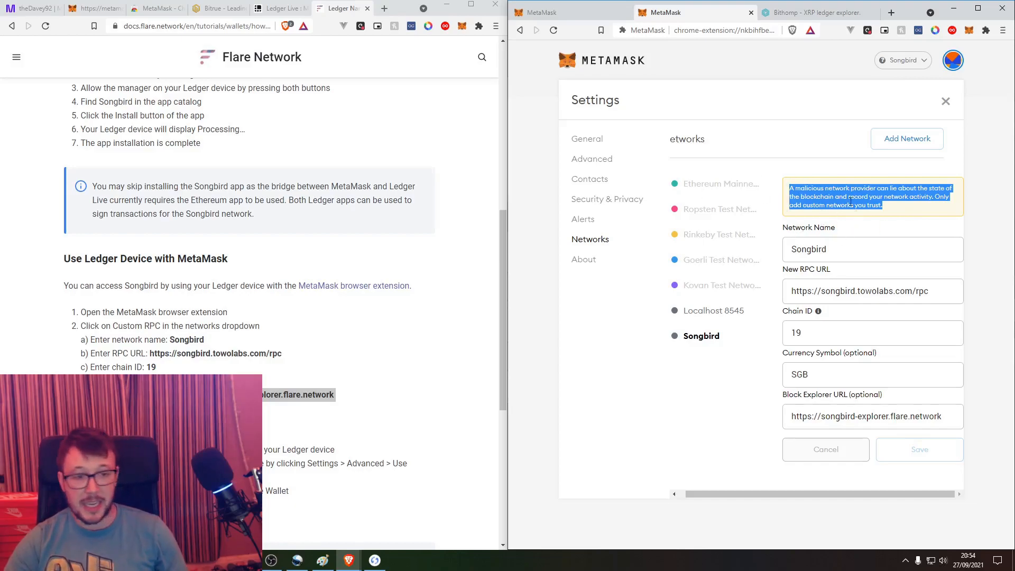
left_click(944, 103)
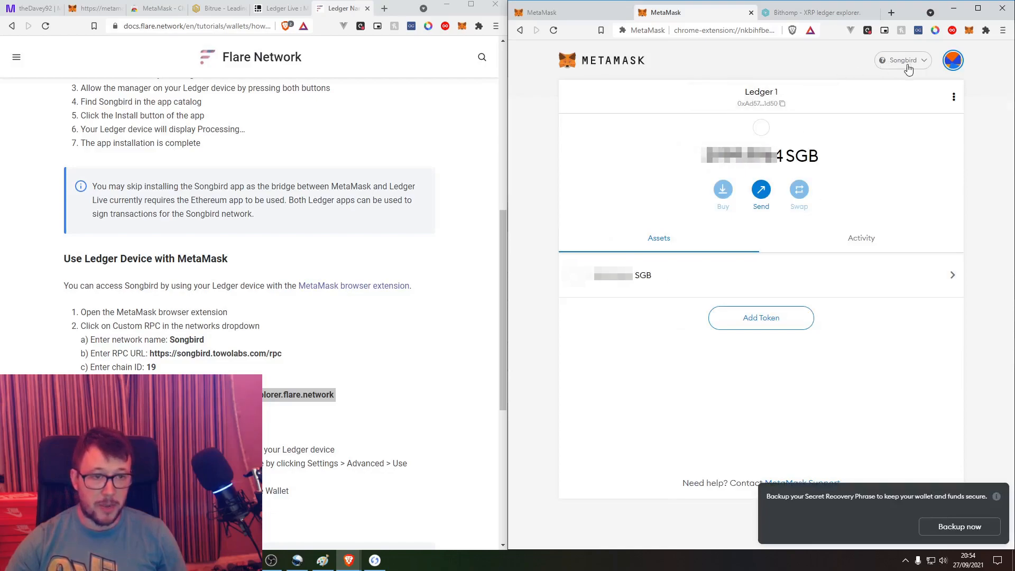
Check that Songbird is the chosen network for the Ledger account, and view the SGB send form before cancelling it.
left_click(907, 66)
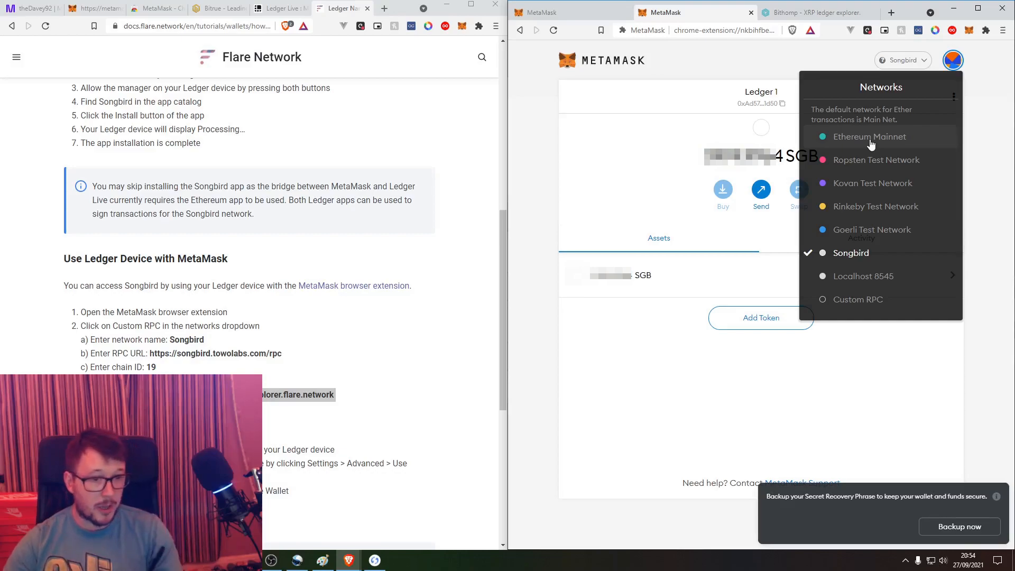
left_click(851, 254)
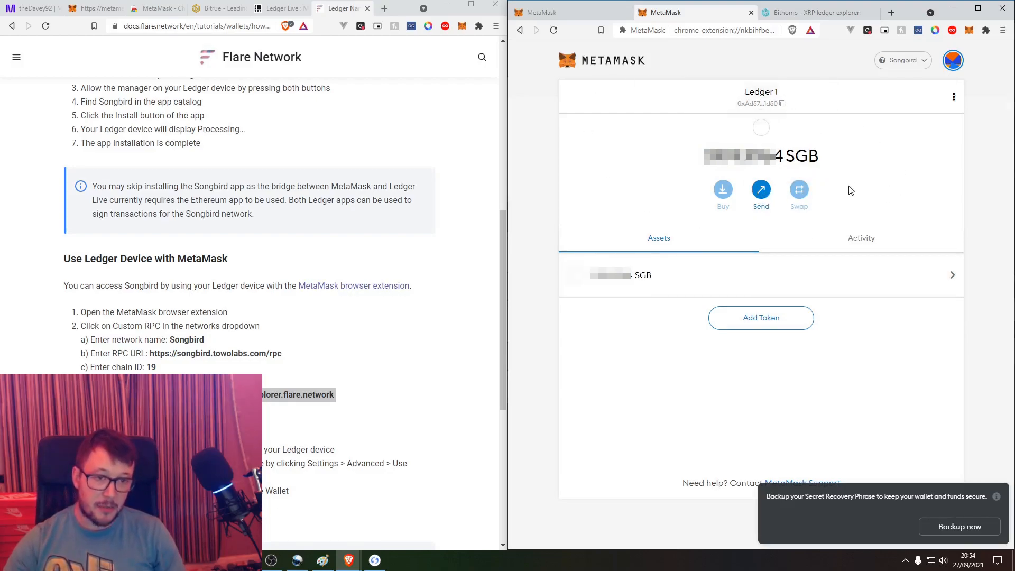
left_click(761, 190)
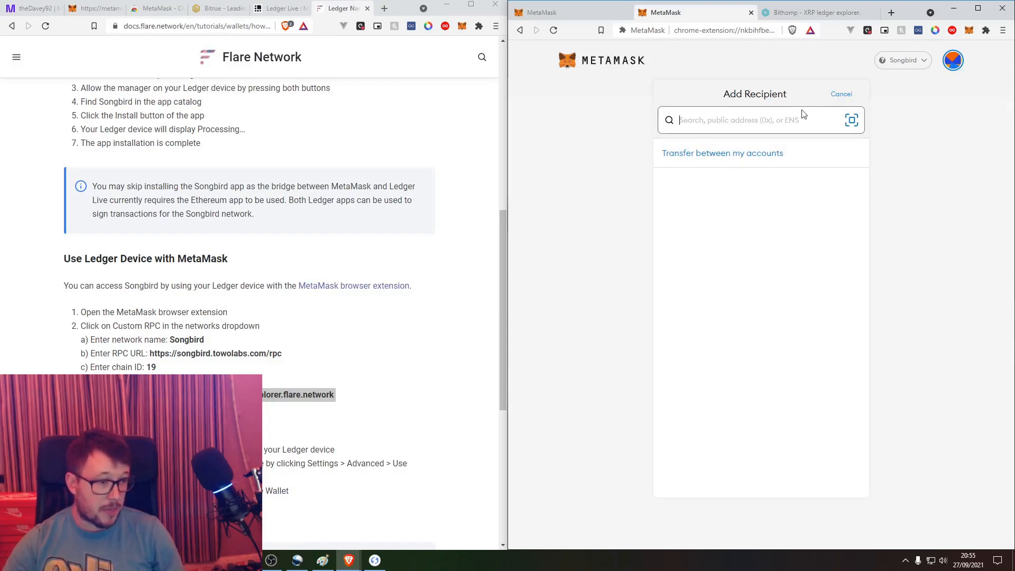
left_click(841, 94)
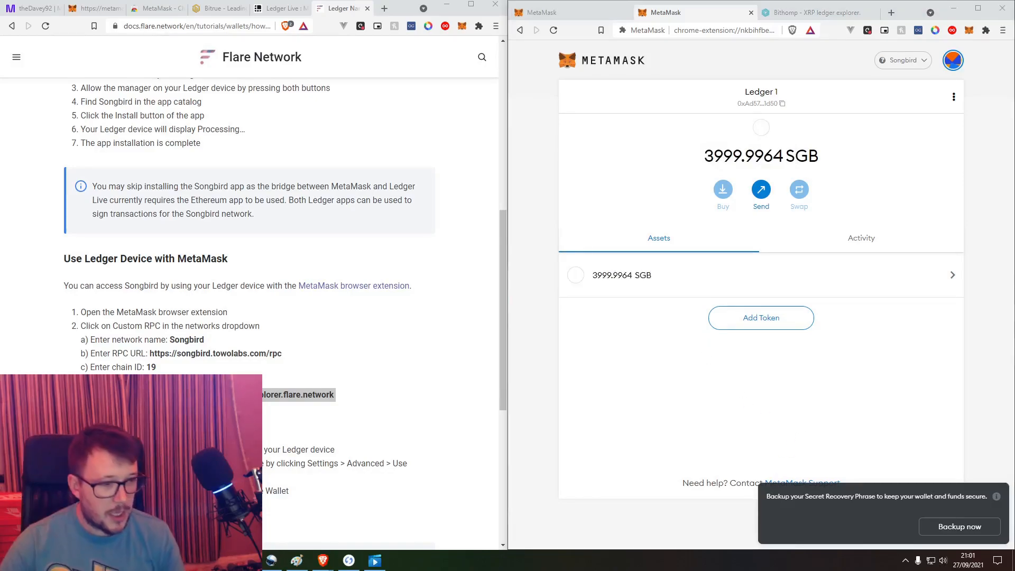
Switch to BlueStacks by finding it with the search term "blue" and launching it.
key("super")
type("blue")
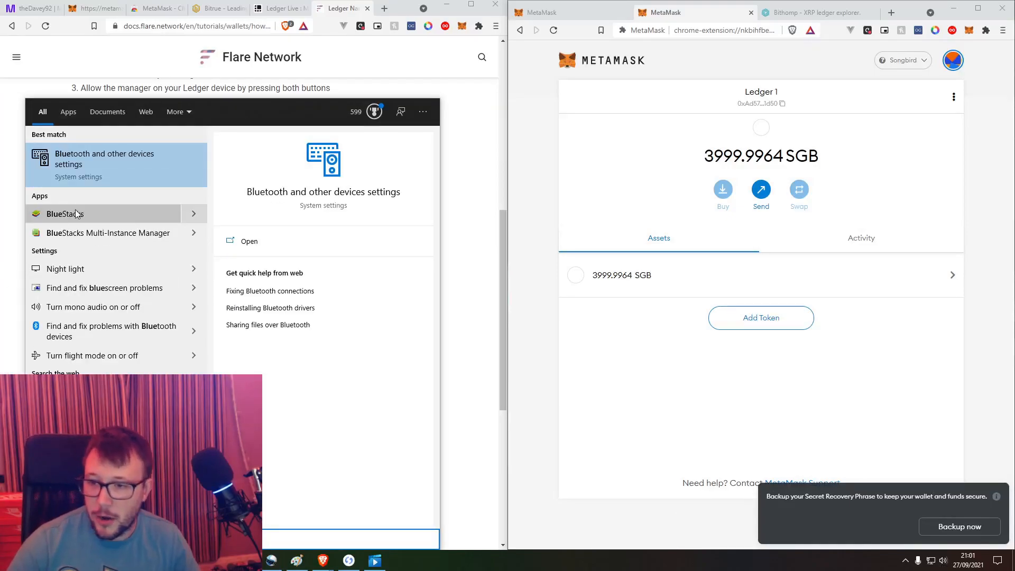
left_click(74, 214)
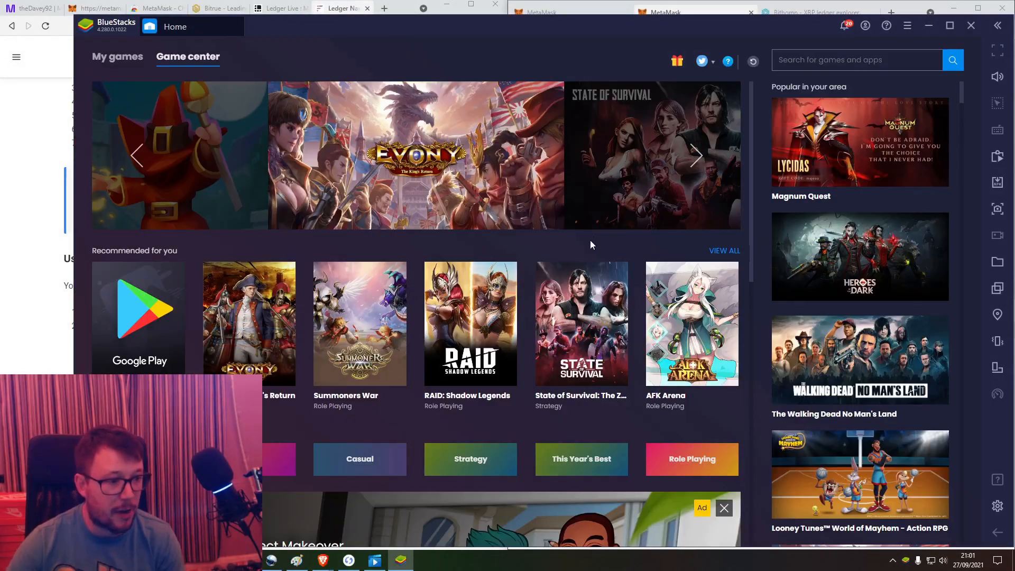
Search BlueStacks for "bifrost", extend the search to Google Play, and install Bifrost Wallet by Towo Labs AB.
mouse_move(427, 216)
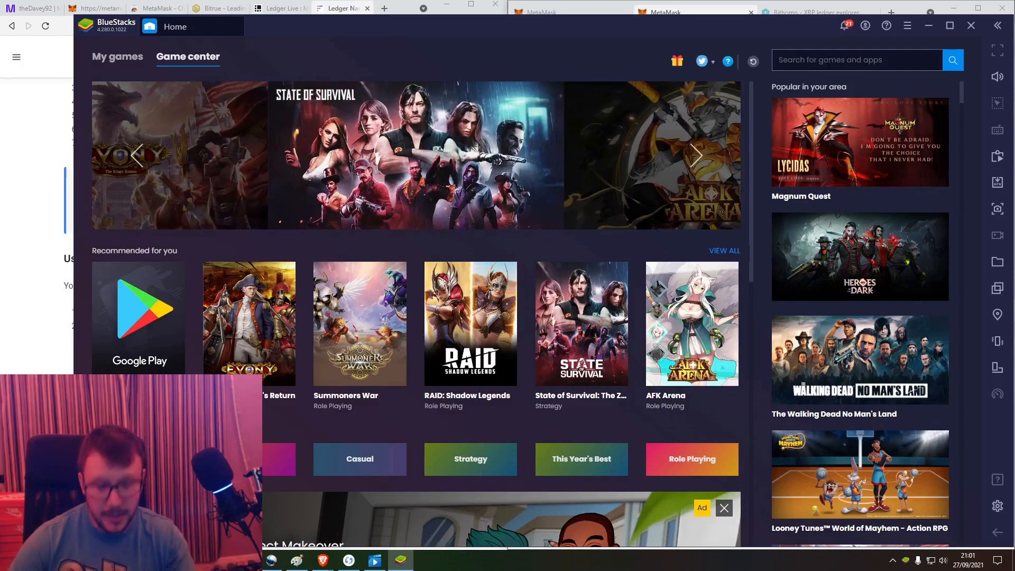
type("bifrost")
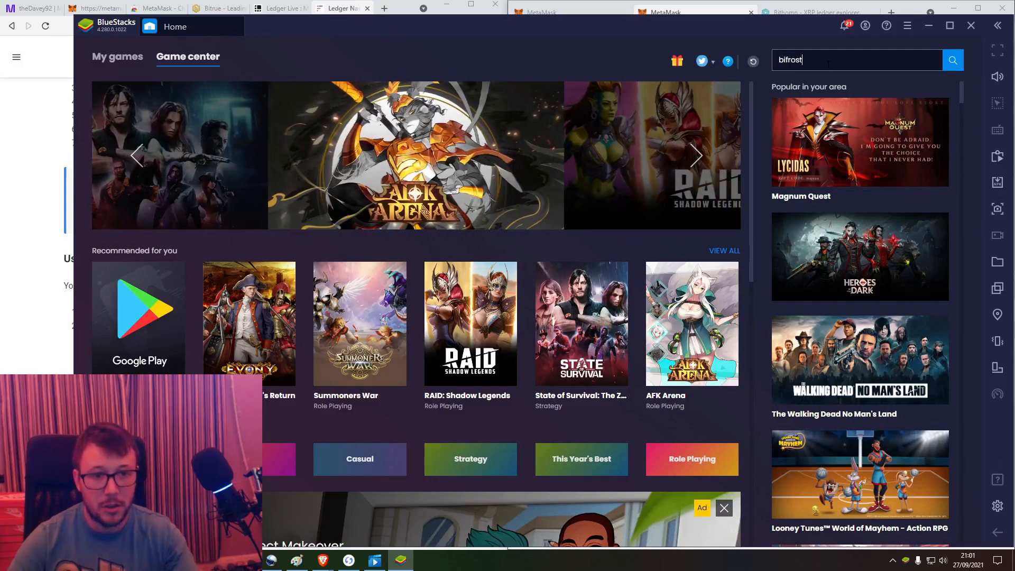
key("Return")
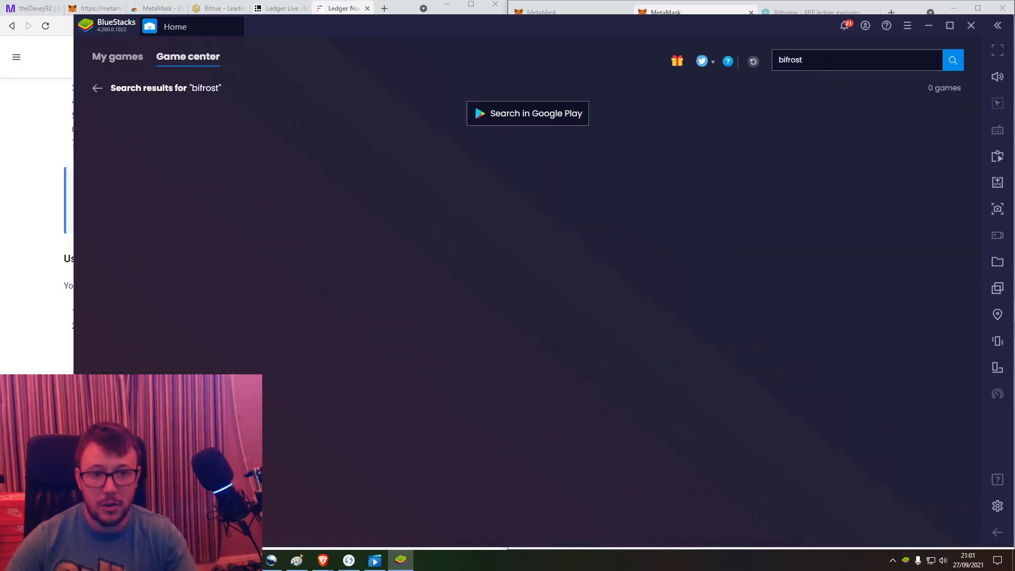
left_click(557, 119)
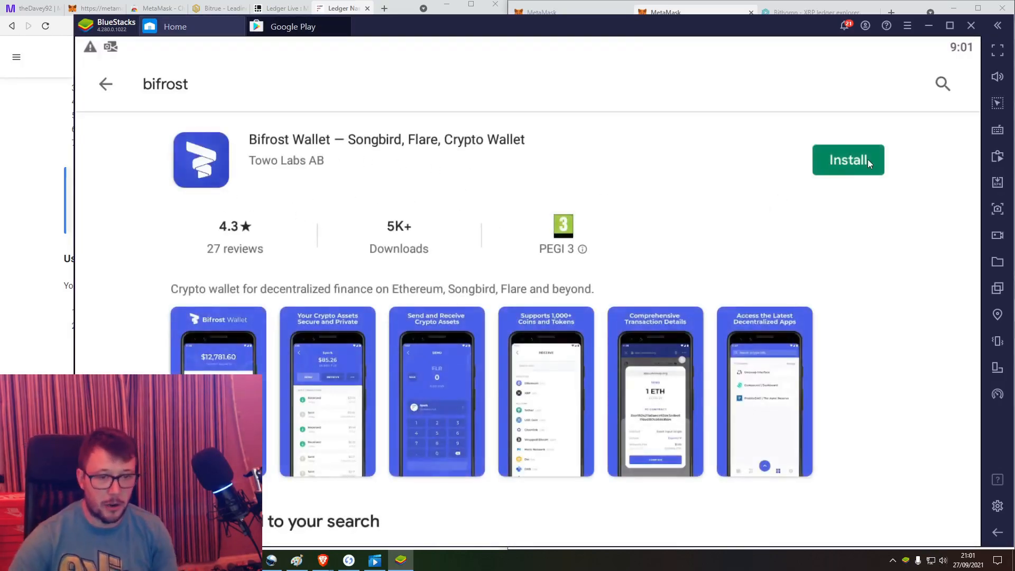
left_click(844, 163)
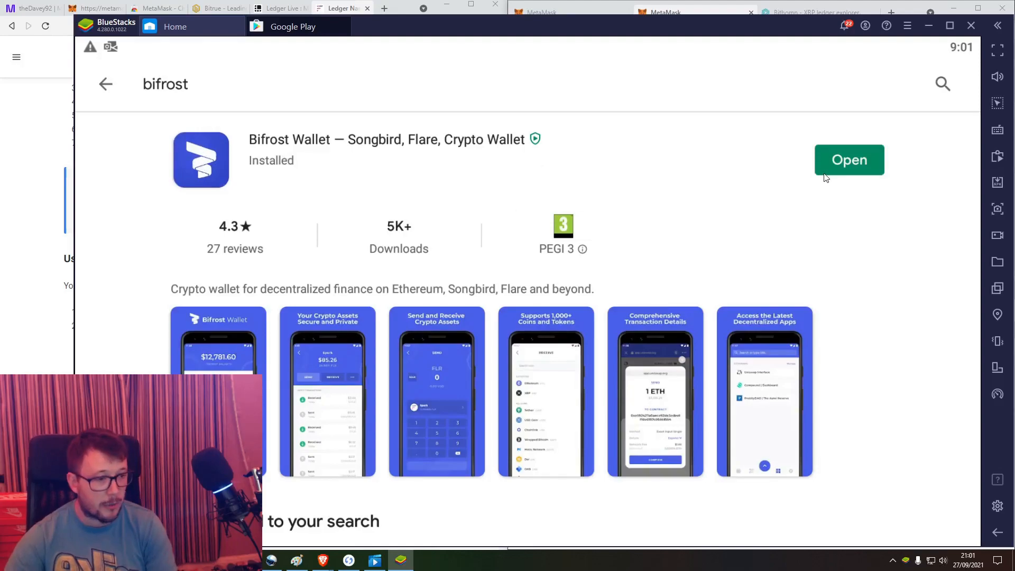
Open Bifrost Wallet in a maximized window, choose to create a new wallet, and agree to the legal terms.
left_click(848, 160)
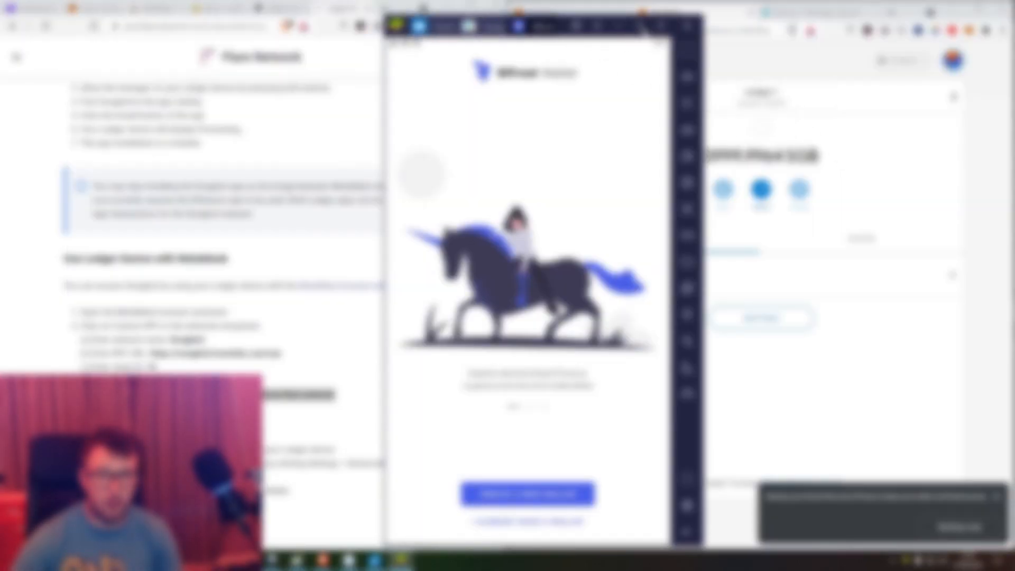
left_click(640, 26)
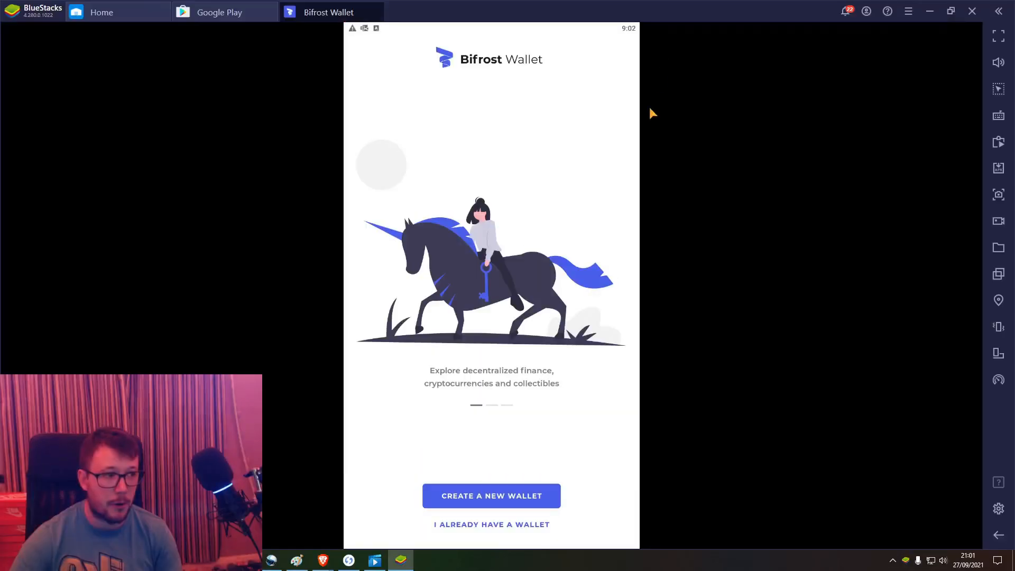
left_click(481, 500)
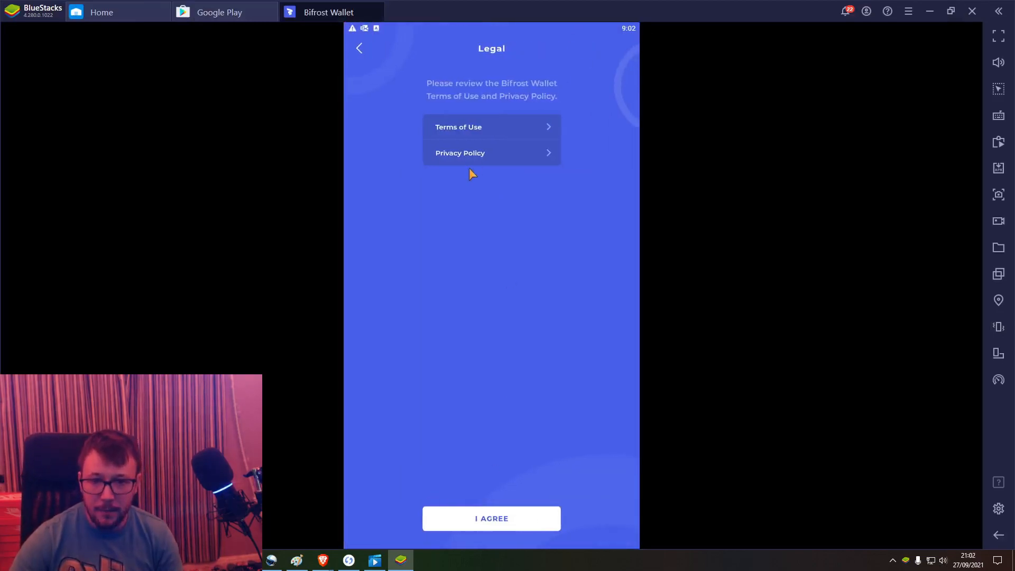
left_click(482, 521)
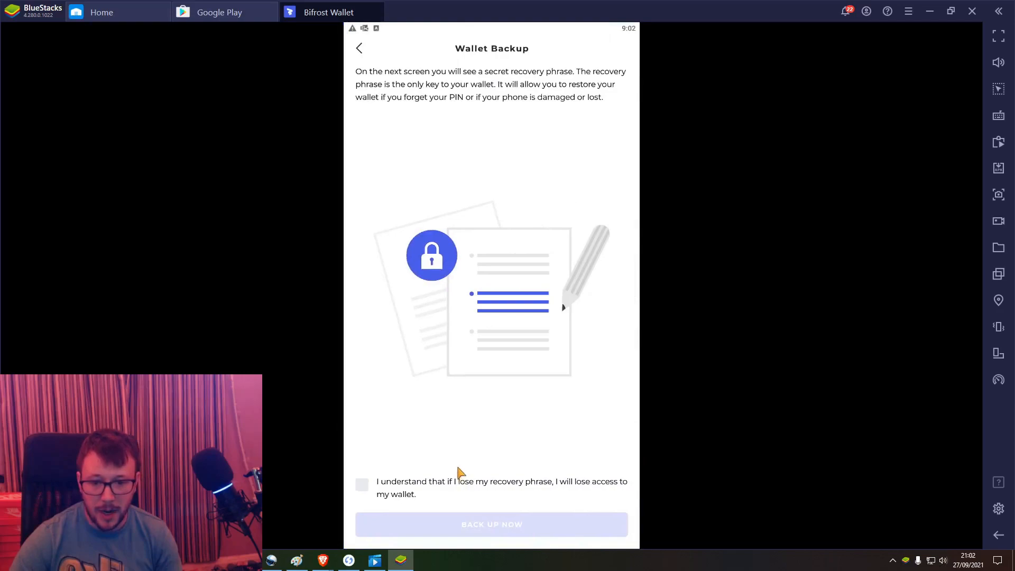
Acknowledge the recovery phrase warning, copy the new wallet's phrase to the clipboard, and continue to its confirmation.
left_click(370, 490)
left_click(449, 525)
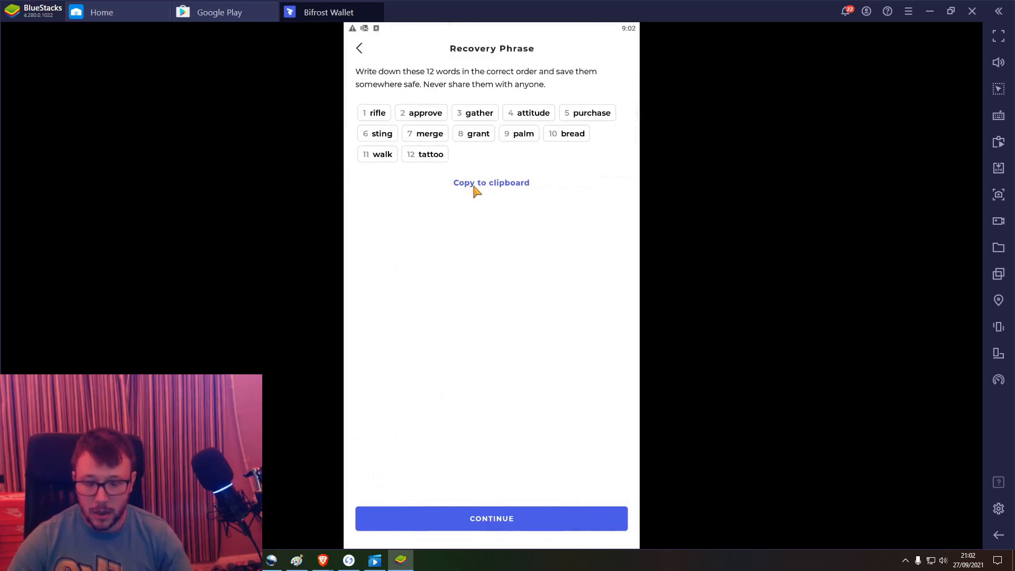
left_click(464, 524)
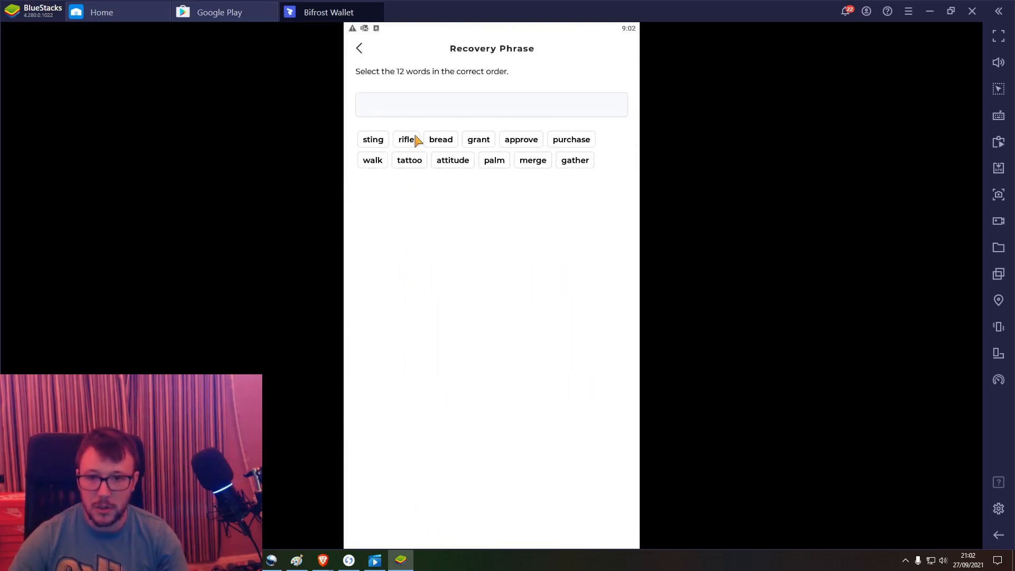
Keep the recovery phrase in a Notepad note as reference, and confirm it by selecting all 12 words in the correct order.
key("super")
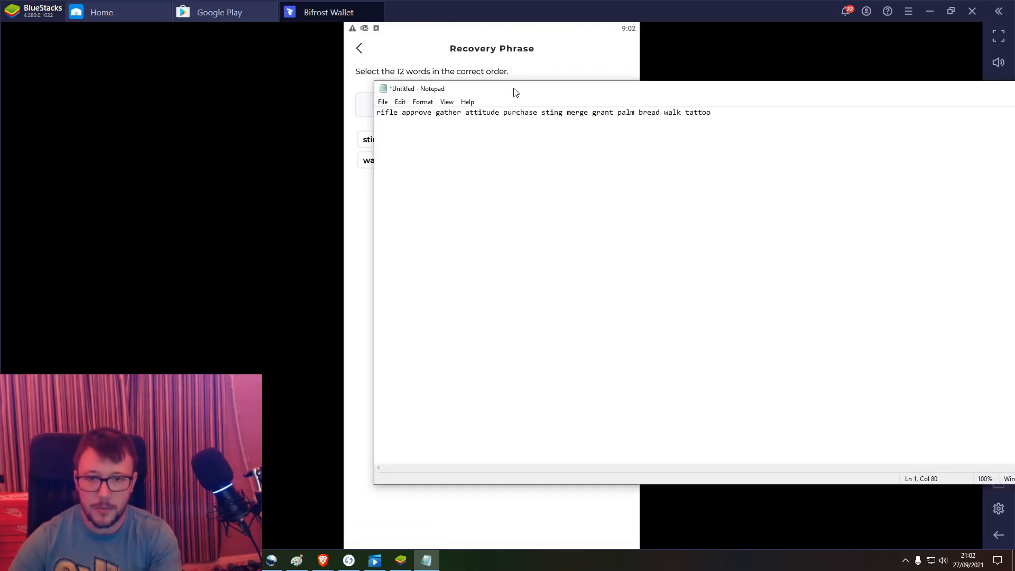
left_click(406, 139)
left_click(521, 139)
left_click(575, 159)
left_click(452, 160)
left_click(486, 143)
left_click(374, 140)
left_click(559, 161)
left_click(410, 160)
left_click(485, 161)
left_click(410, 161)
left_click(418, 162)
left_click(427, 561)
left_click_drag(717, 157, 669, 159)
left_click(382, 147)
left_click(567, 126)
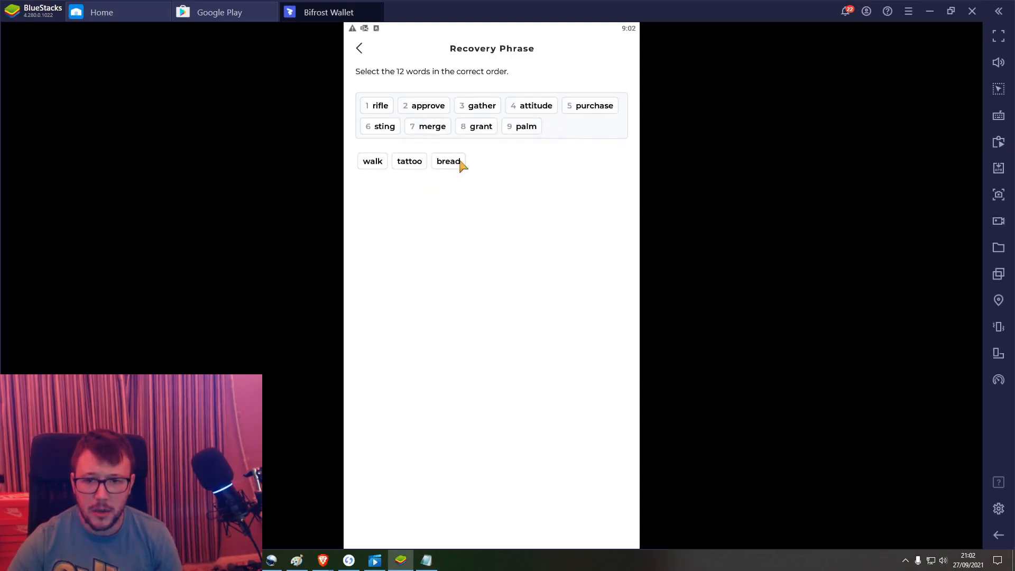
left_click(448, 163)
left_click(426, 561)
left_click(373, 161)
left_click(378, 182)
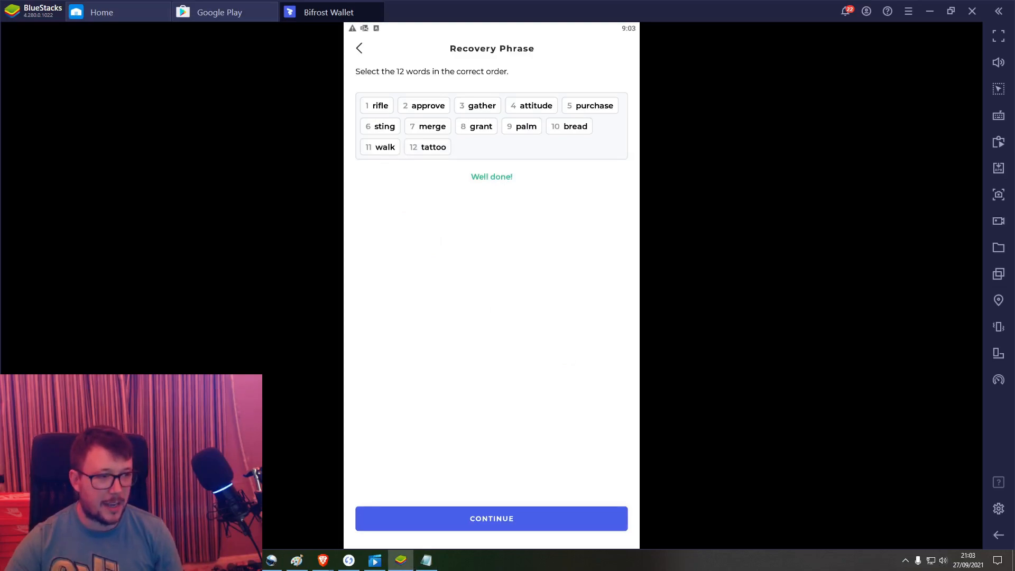
key("alt+Tab")
left_click_drag(814, 168, 1014, 212)
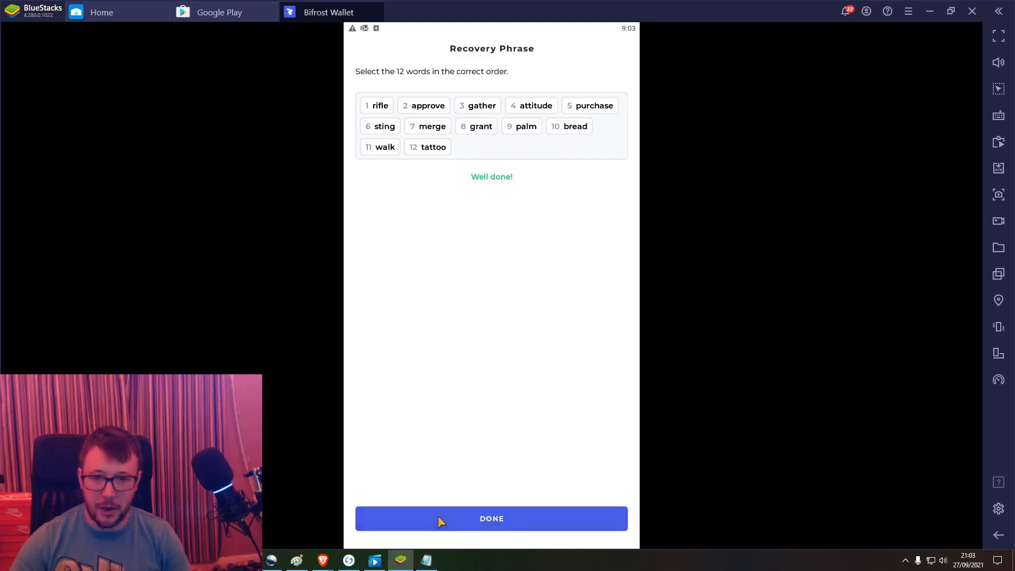
left_click(439, 517)
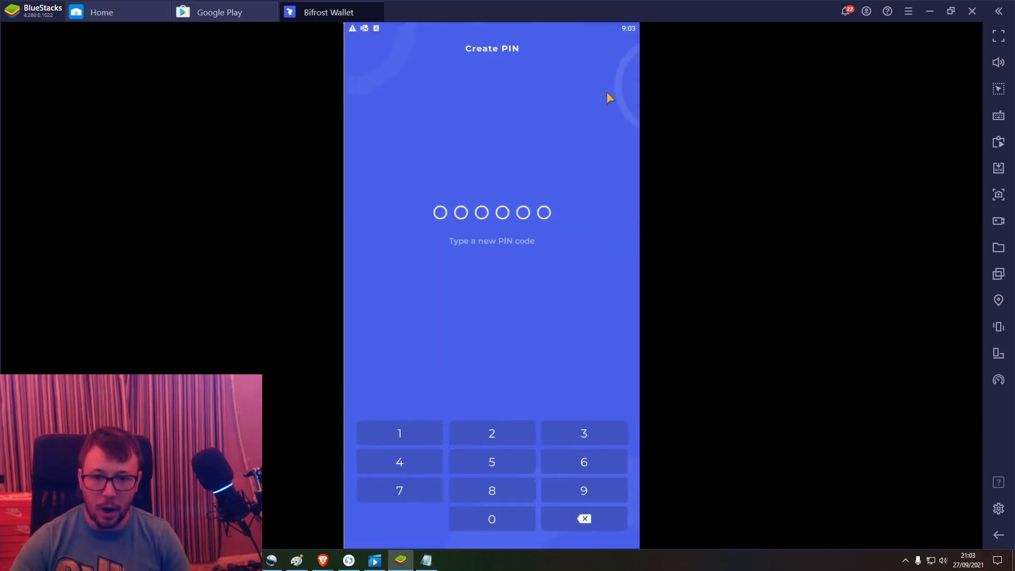
Create a six-digit PIN for the wallet and confirm it.
left_click(403, 432)
left_click(403, 432)
left_click(403, 431)
left_click(403, 432)
left_click(403, 432)
left_click(403, 432)
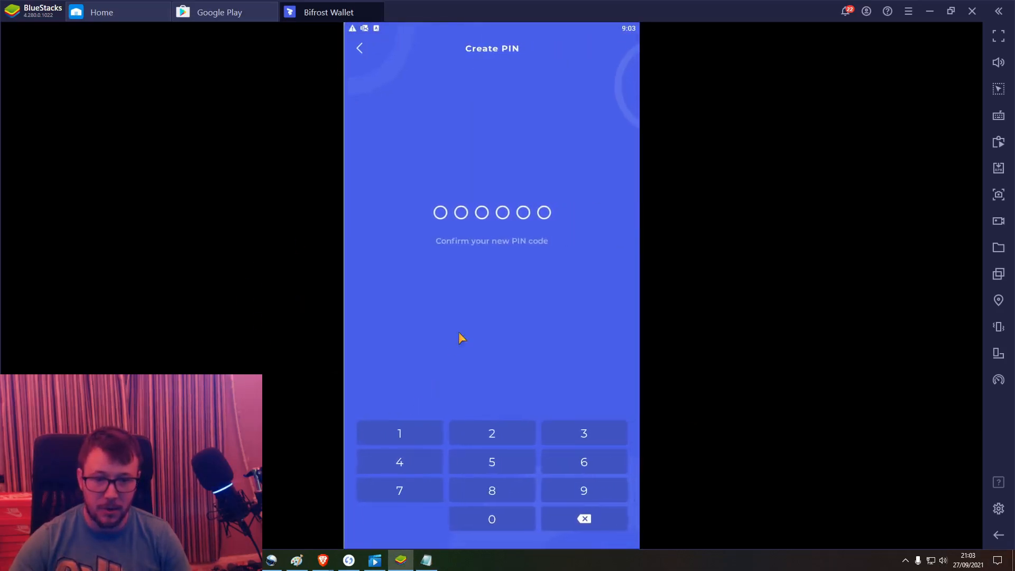
left_click(403, 432)
left_click(403, 432)
left_click(403, 432)
left_click(403, 432)
left_click(403, 431)
left_click(403, 432)
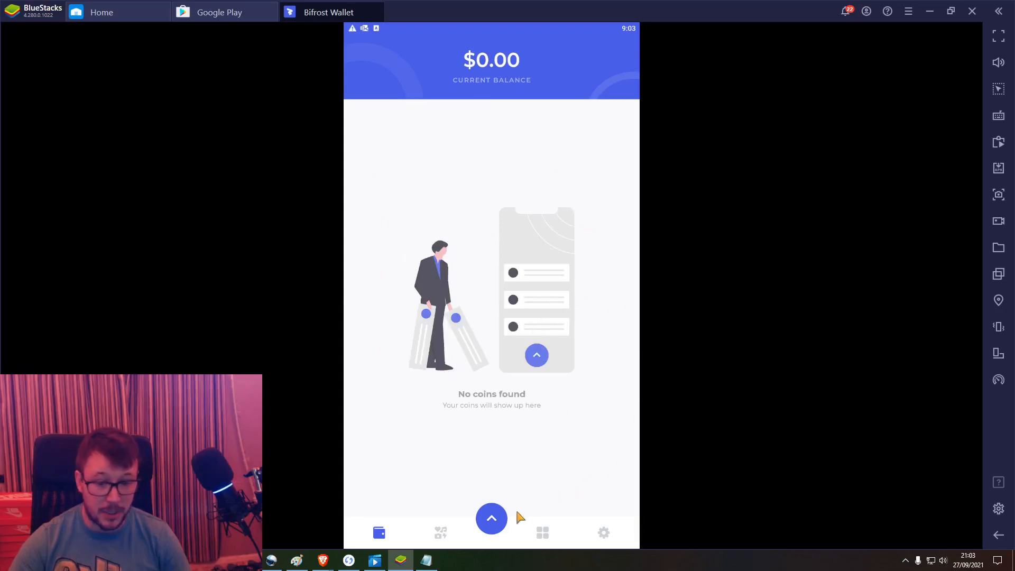
Browse the coins available to receive, view and copy the Songbird (SGB) address, and return to the wallet overview.
left_click(491, 521)
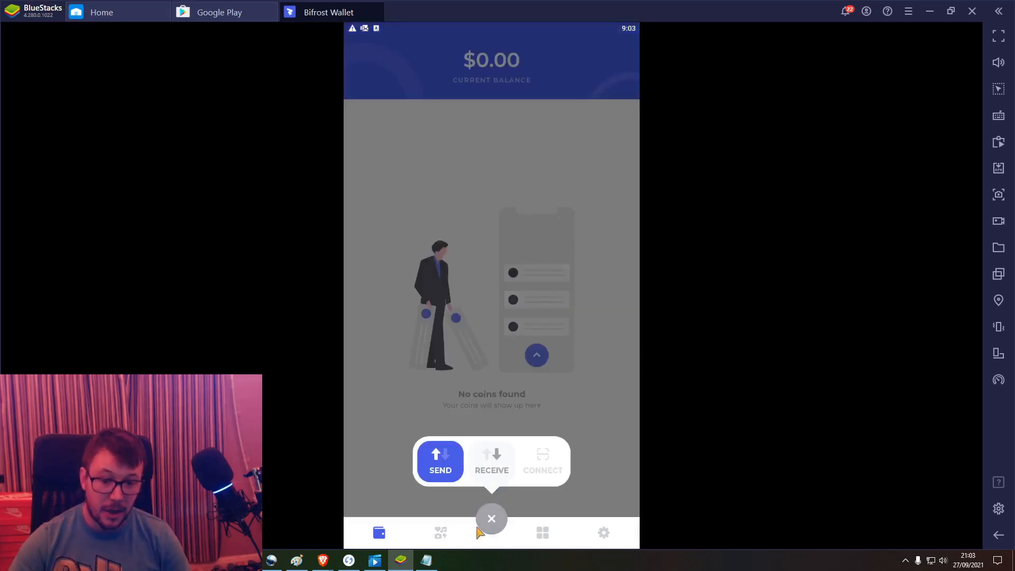
left_click(492, 462)
scroll(439, 313, "down", 7)
scroll(420, 391, "down", 7)
scroll(422, 388, "up", 8)
scroll(416, 353, "up", 7)
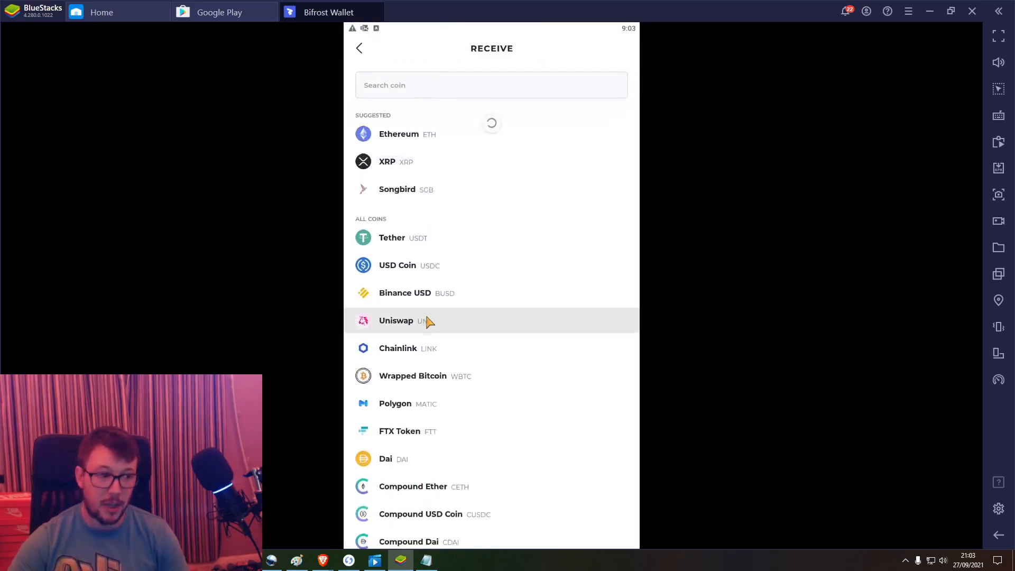
left_click(394, 192)
left_click(421, 359)
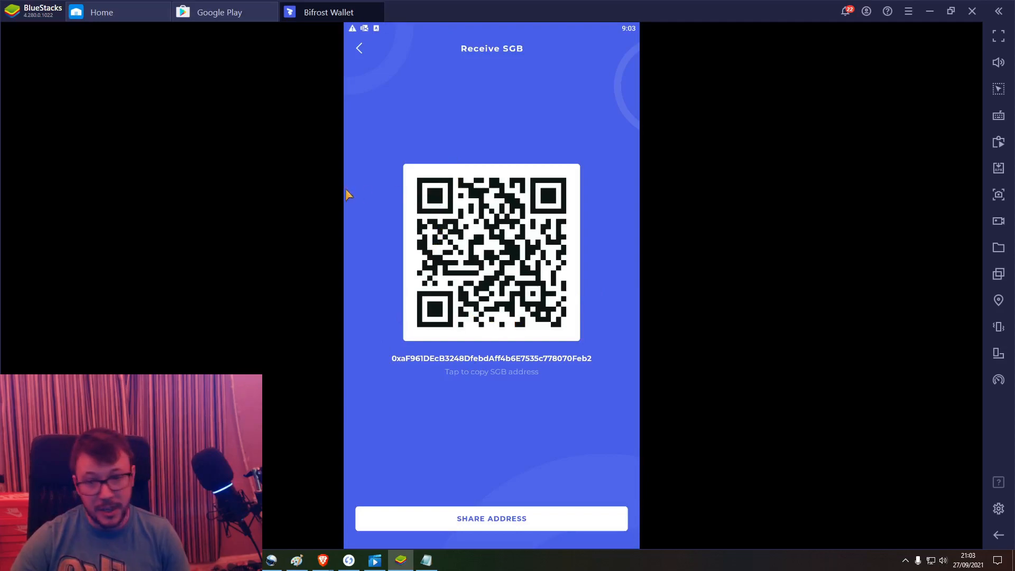
left_click(359, 49)
left_click(359, 49)
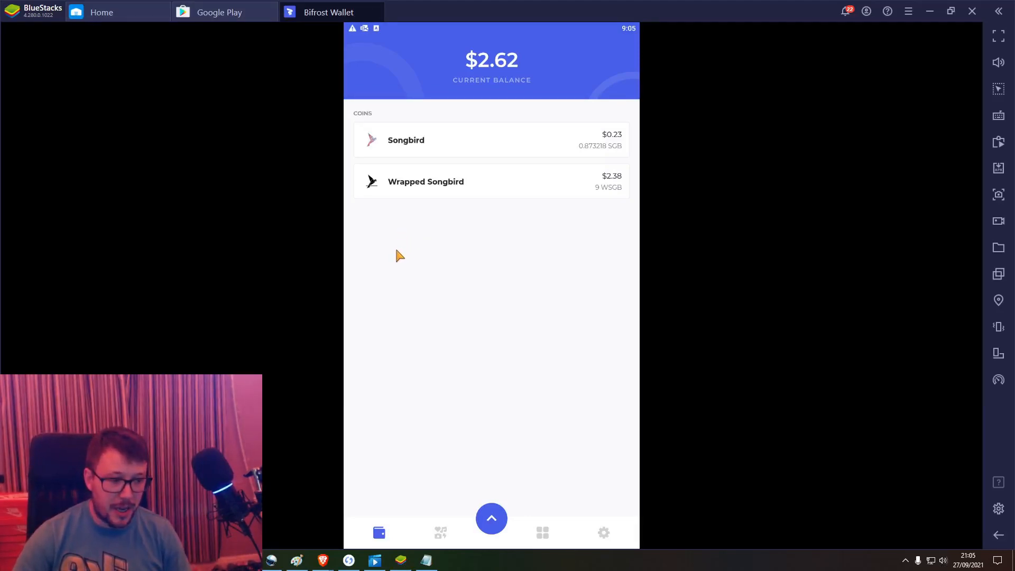
Examine the wallet's settings and its send, receive and connect options, and return to the coin balances.
left_click(602, 531)
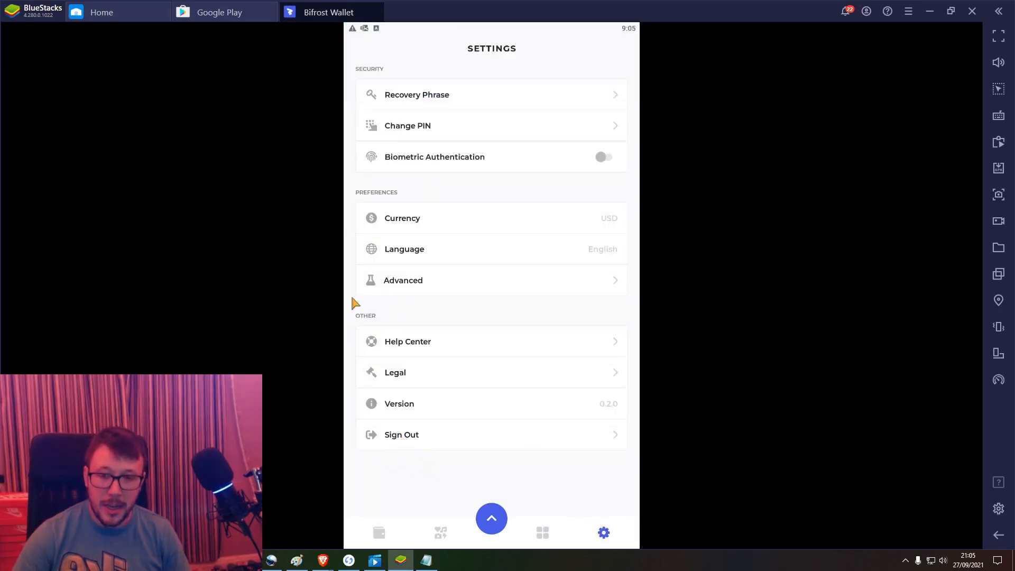
left_click(488, 526)
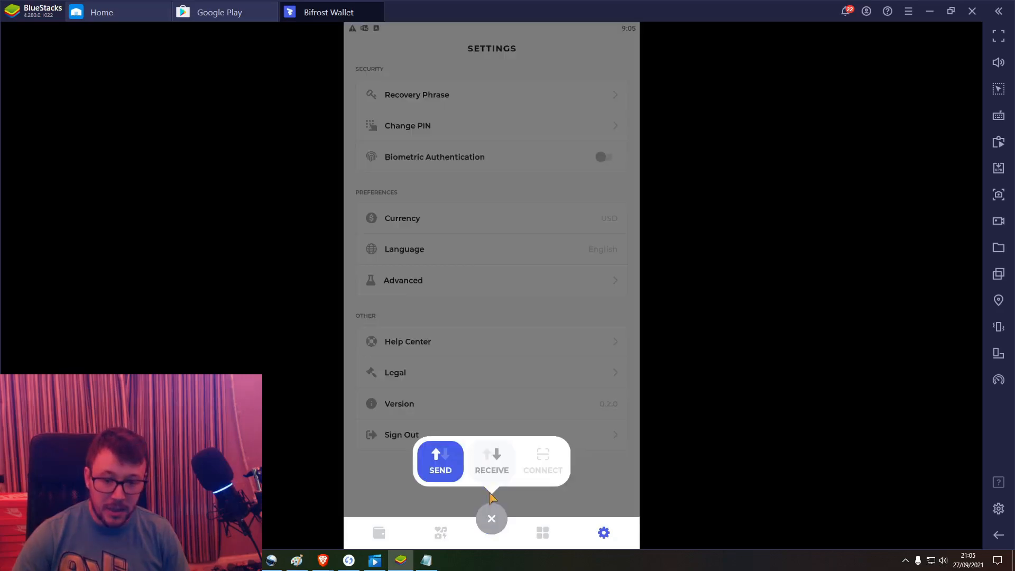
left_click(522, 398)
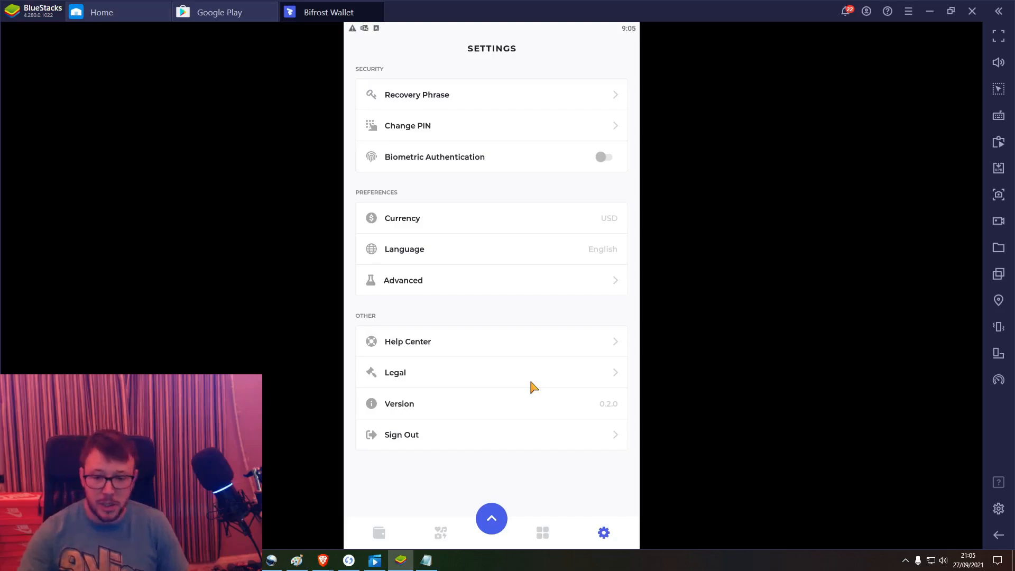
left_click(491, 519)
left_click(492, 518)
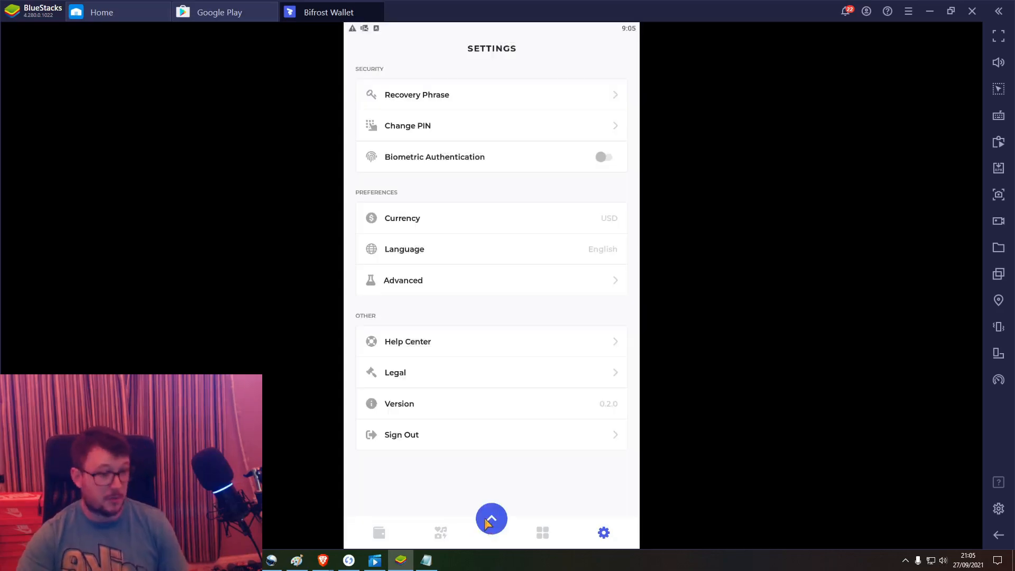
left_click(381, 533)
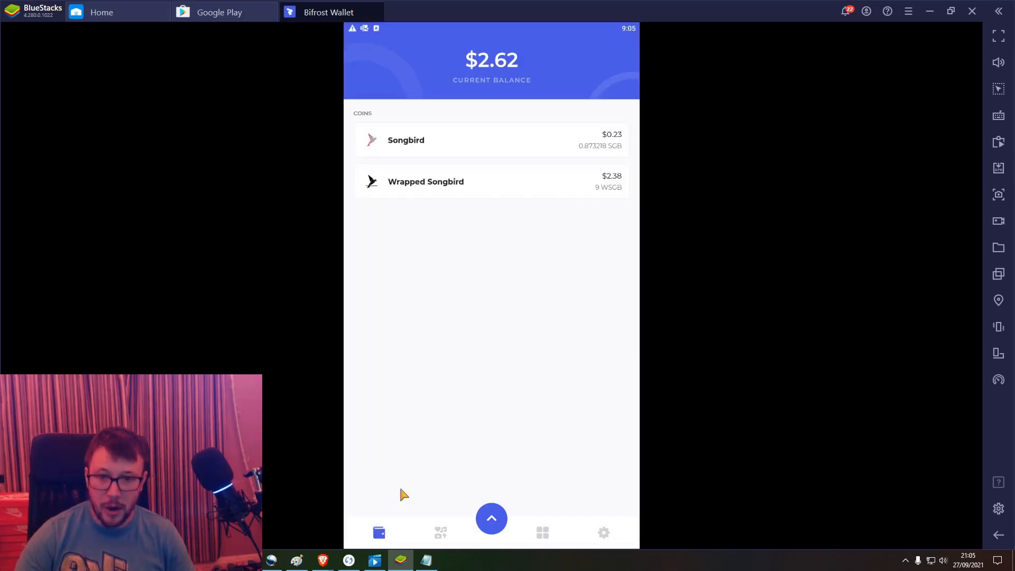
Display the wallet's receive address for Songbird (SGB).
left_click(492, 518)
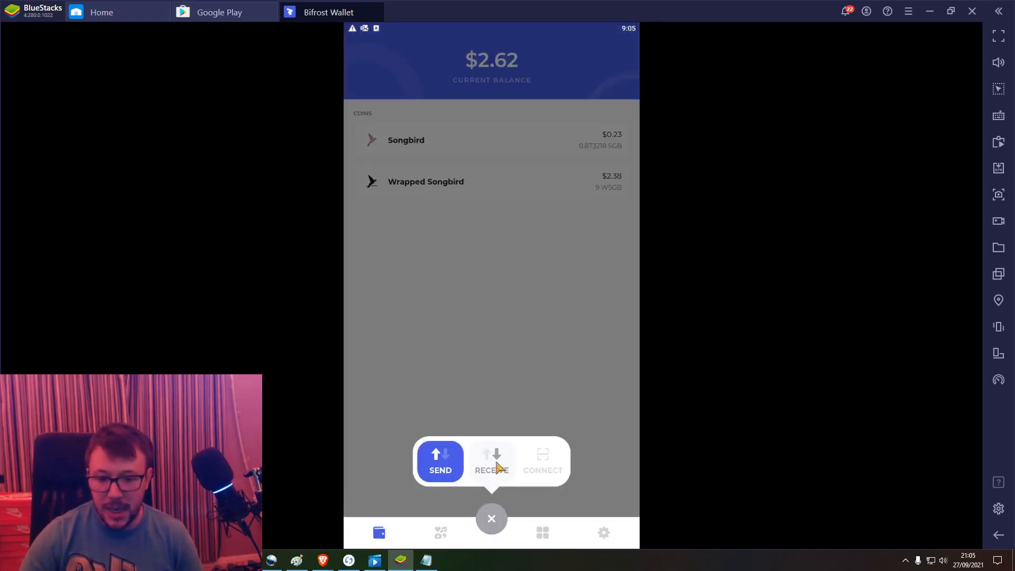
left_click(496, 466)
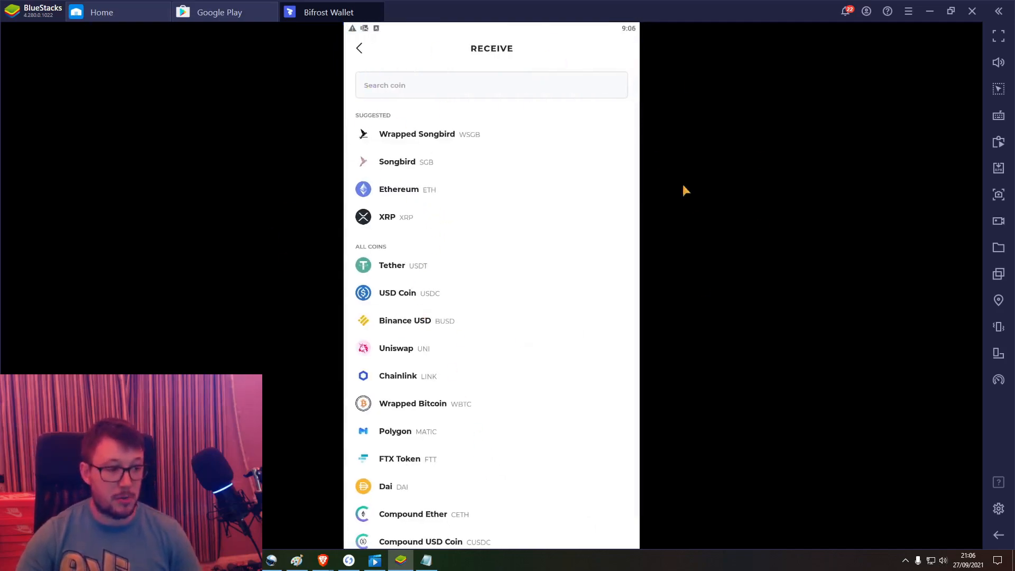
left_click(395, 162)
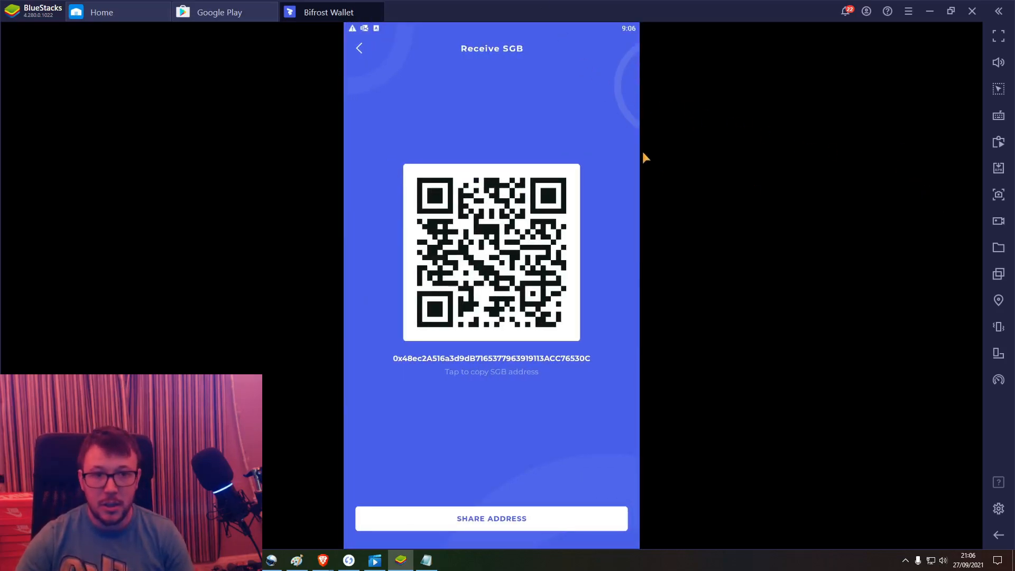
Restore BlueStacks to a smaller window and arrange it beside the MetaMask browser window, so both wallets are visible.
left_click(951, 10)
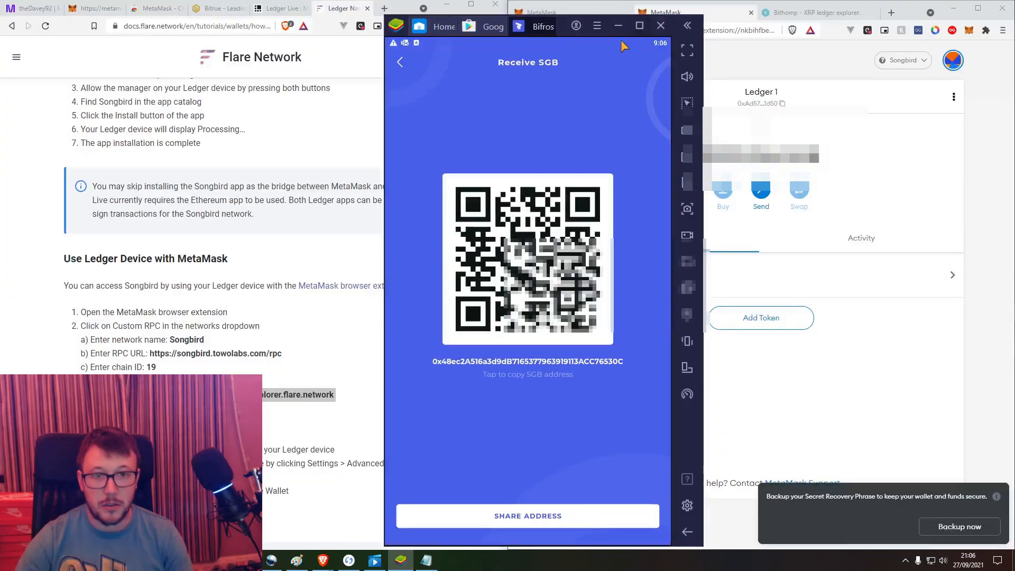
left_click_drag(407, 26, 691, 20)
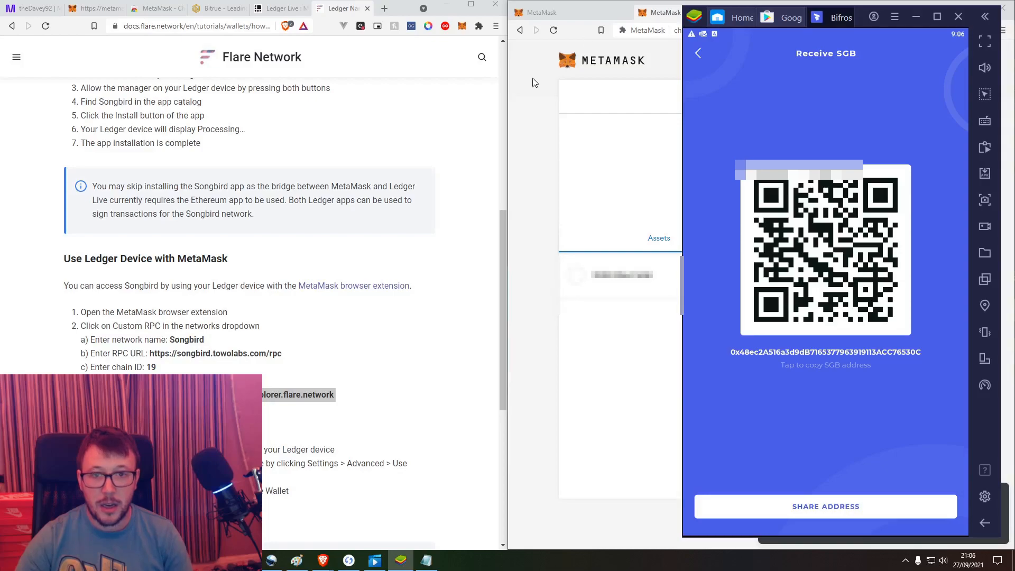
left_click(534, 84)
left_click_drag(885, 27, 2, 47)
left_click(299, 69)
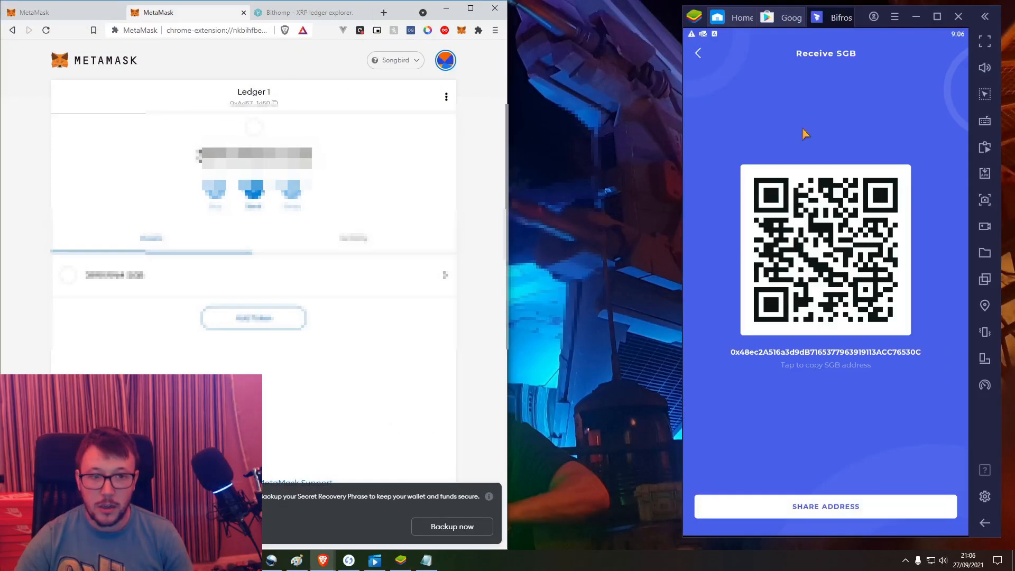
Arrange the MetaMask browser and BlueStacks windows side by side without overlap, widening the browser up to the Bifrost Wallet.
left_click_drag(679, 89, 579, 102)
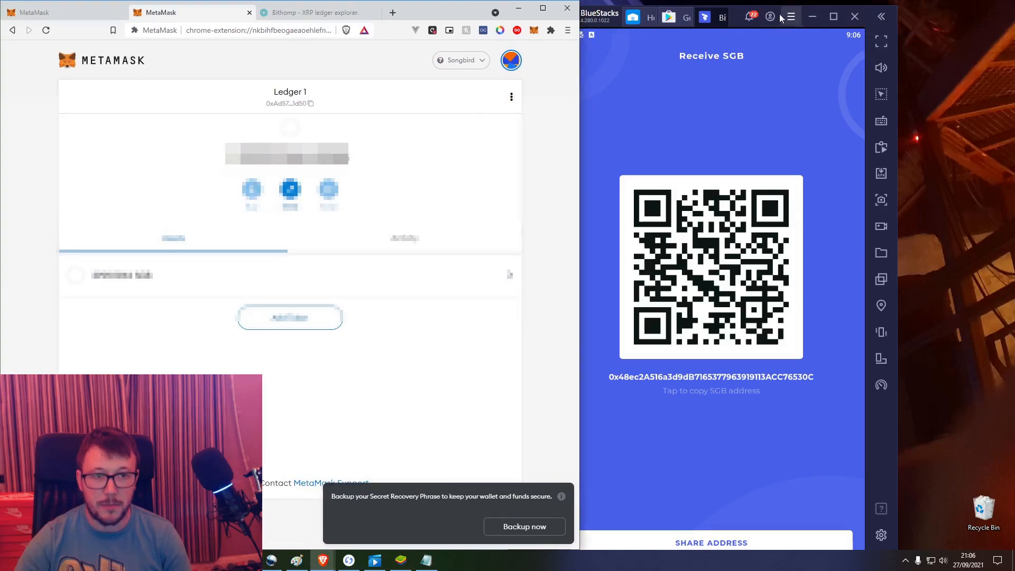
left_click_drag(734, 13, 824, 10)
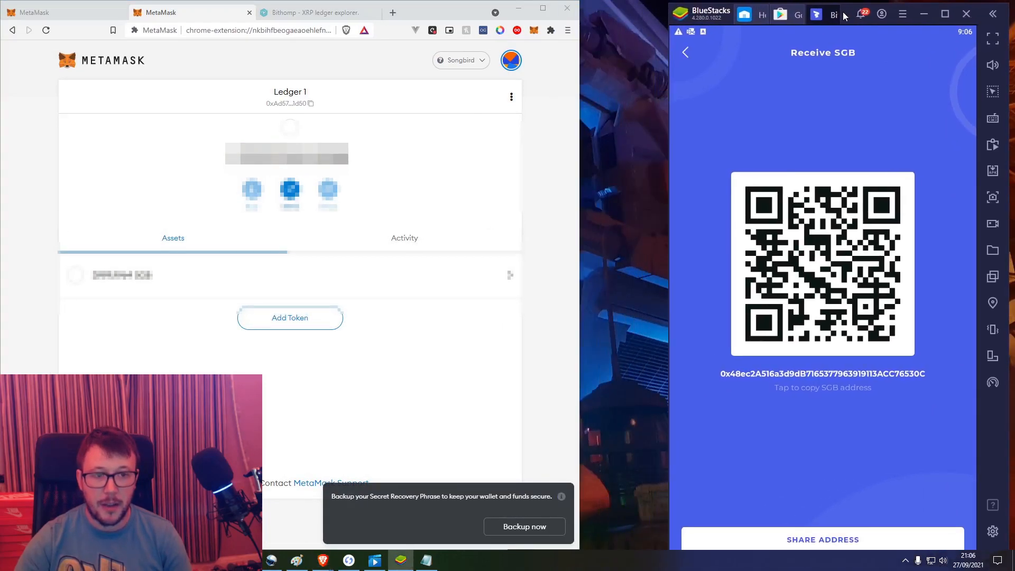
left_click_drag(581, 127, 661, 127)
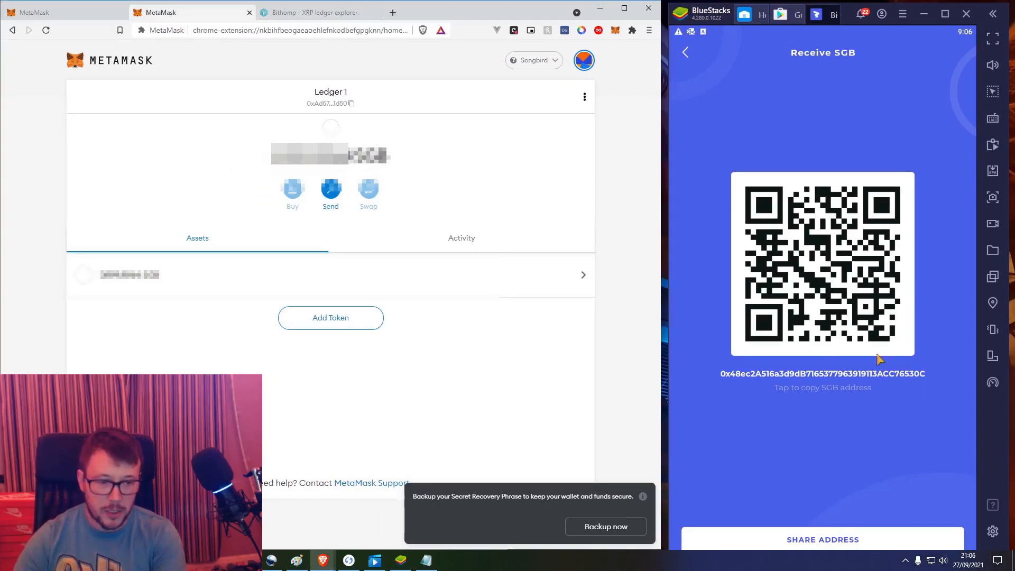
Copy the Songbird (SGB) receive address from Bifrost Wallet and enter it as the recipient of a new MetaMask send from Ledger 1.
left_click(829, 418)
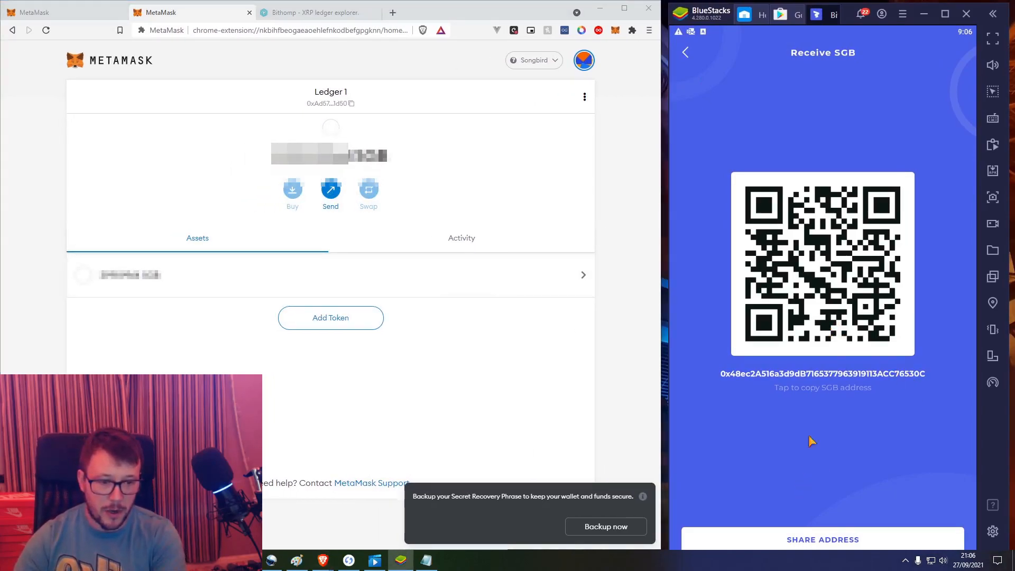
left_click(834, 387)
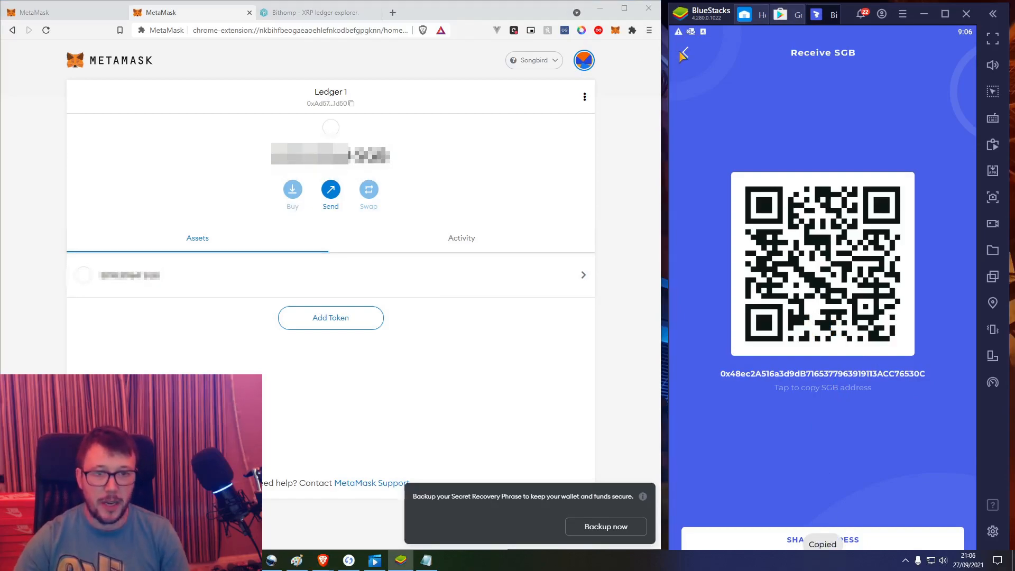
left_click(686, 57)
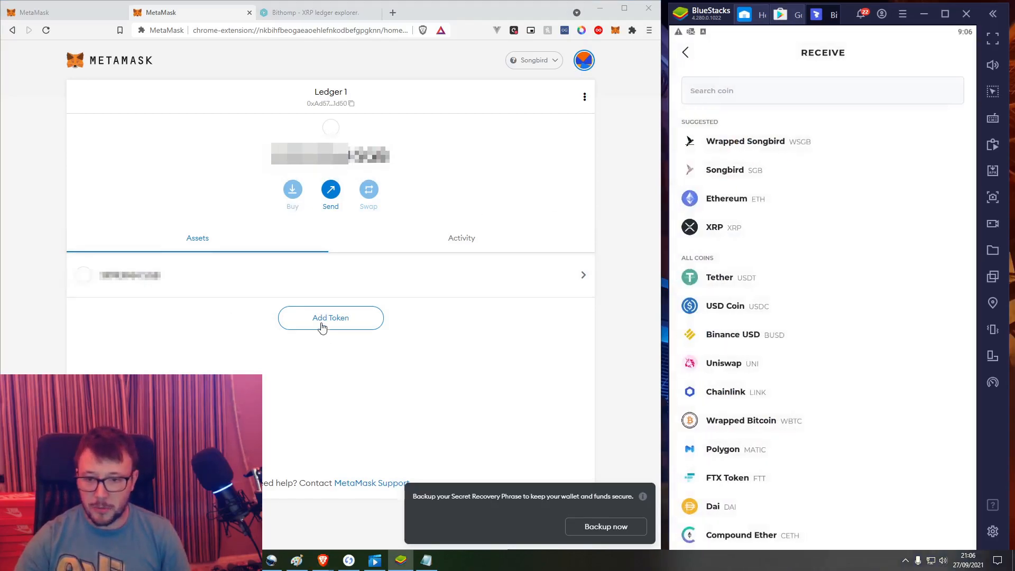
left_click(329, 192)
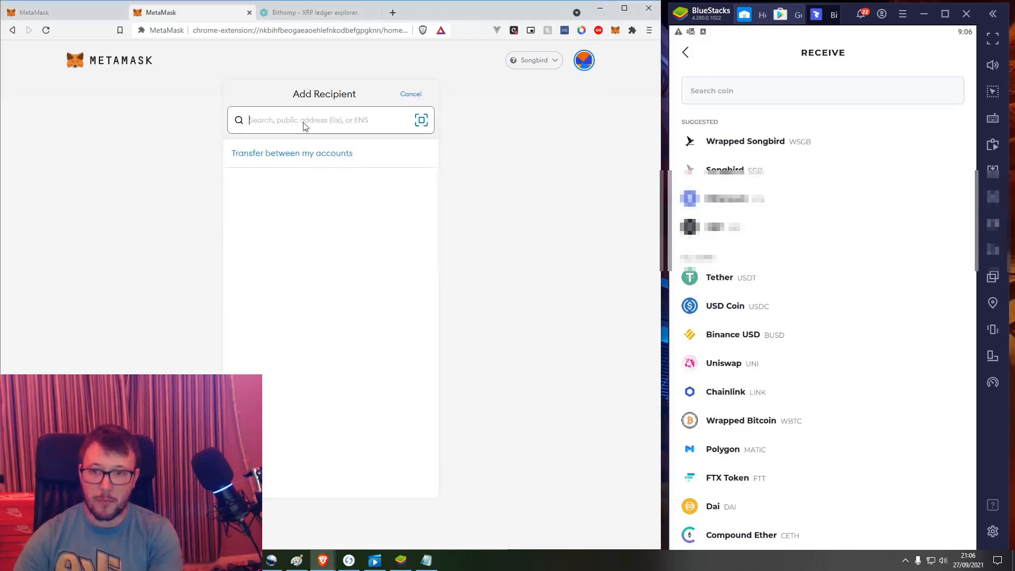
key("ctrl+v")
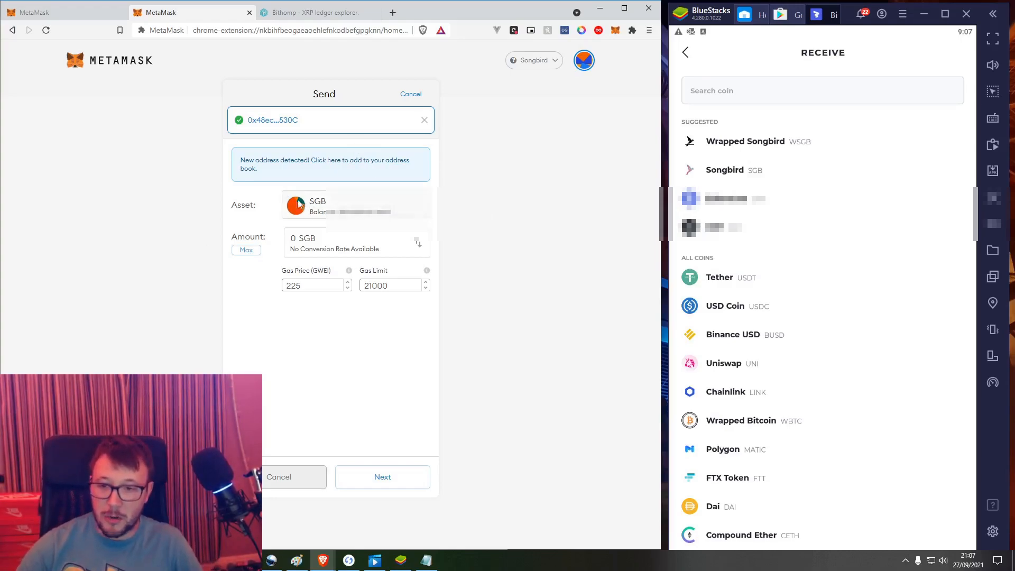
Try to send an amount of SGB to the pasted address, checking the gas settings and Bifrost's SGB address before confirming.
left_click_drag(276, 280, 400, 285)
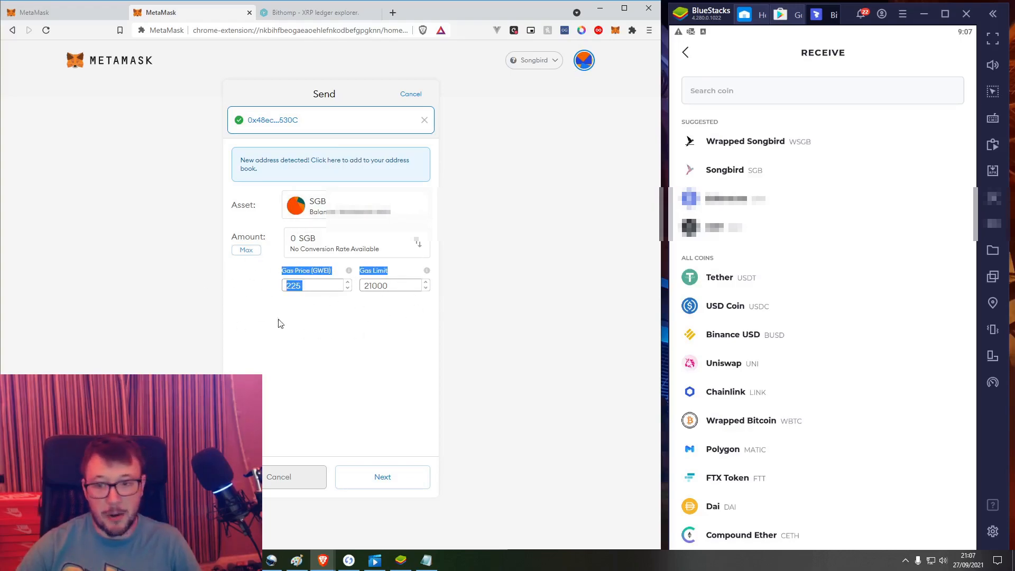
left_click(274, 338)
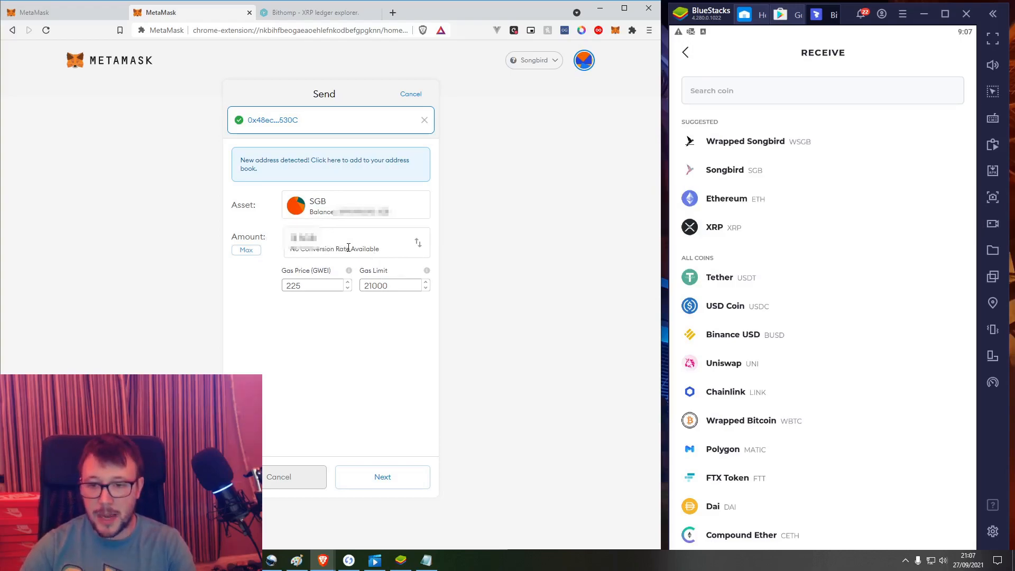
type("00")
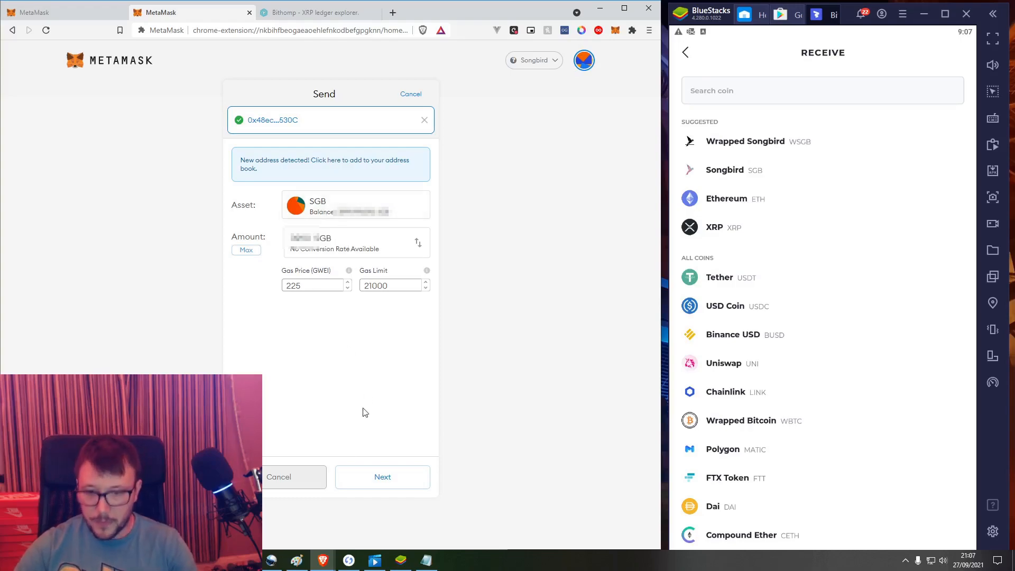
left_click(370, 478)
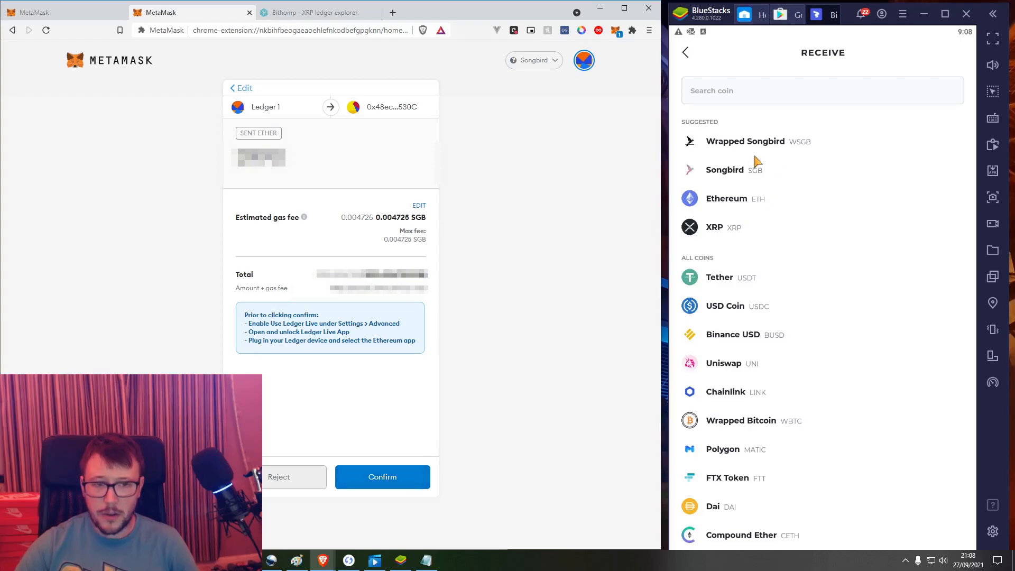
left_click(722, 173)
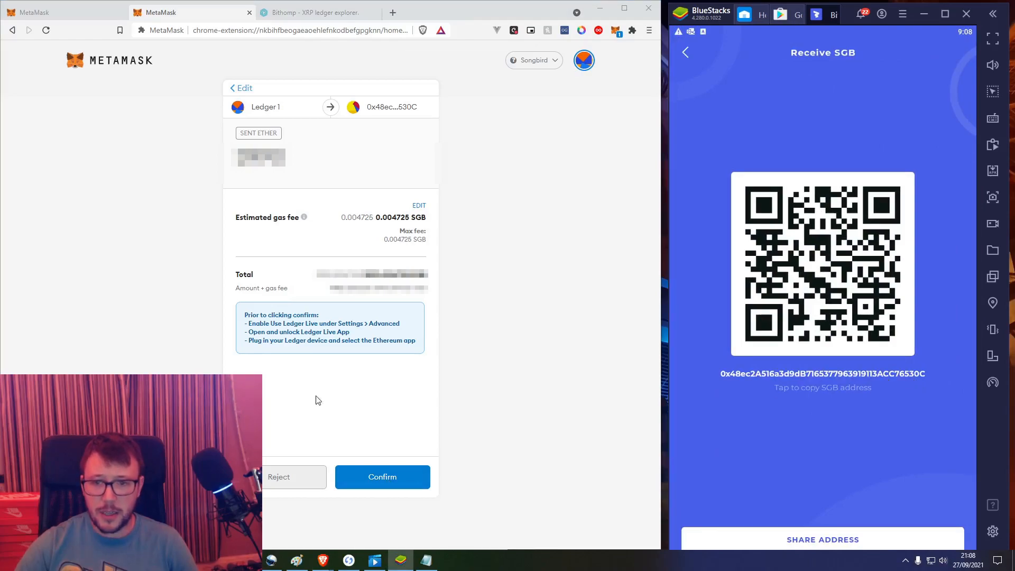
left_click(394, 479)
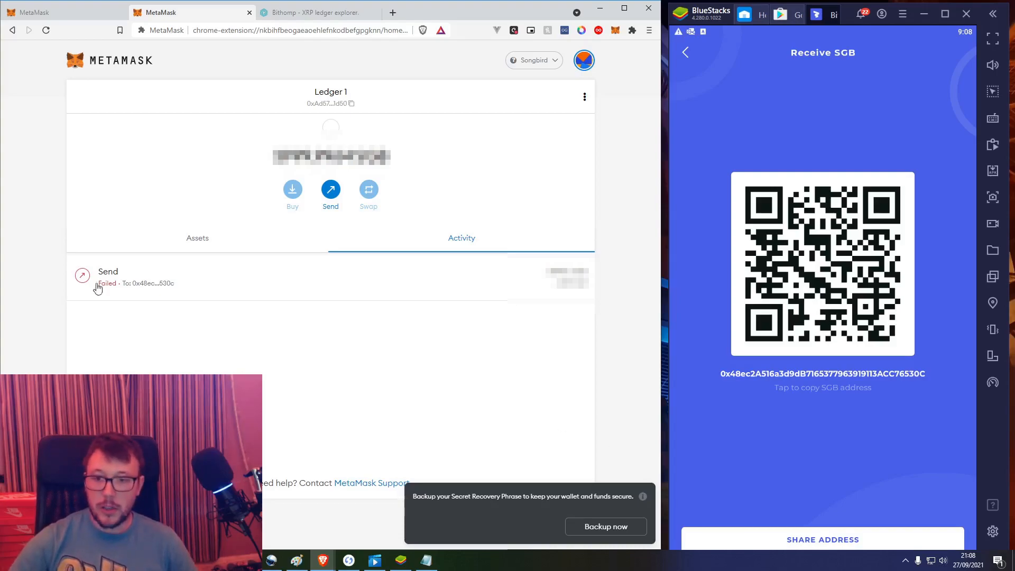
Send 3990 SGB from Ledger 1 to the recently used Bifrost address and confirm the transaction.
left_click(328, 191)
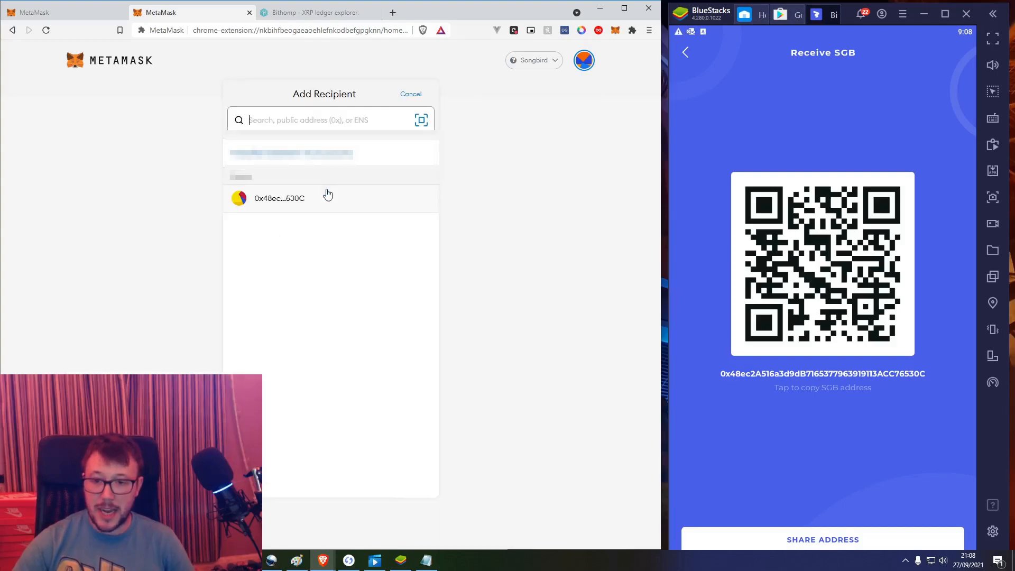
left_click(285, 197)
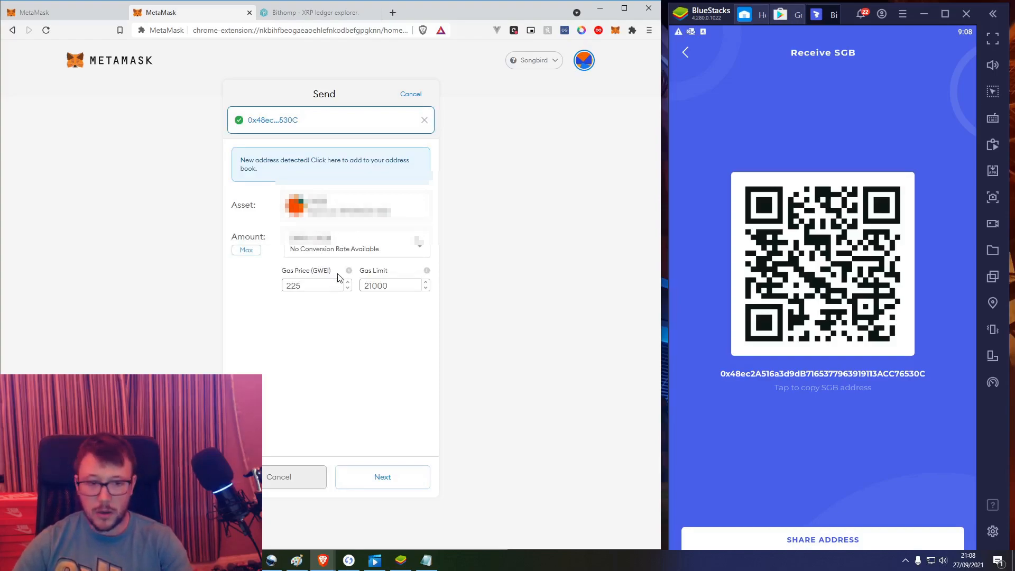
left_click(388, 478)
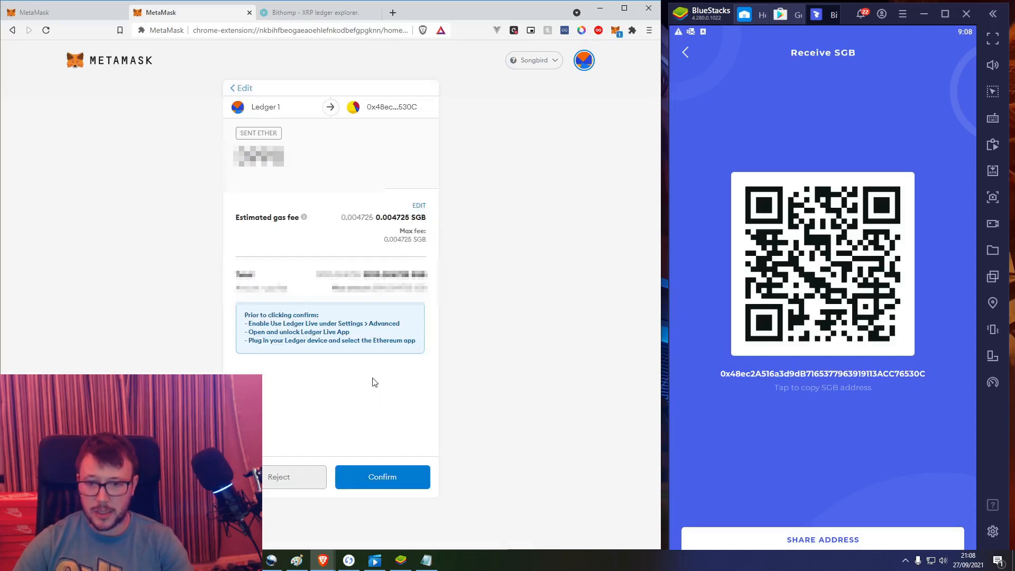
left_click(372, 480)
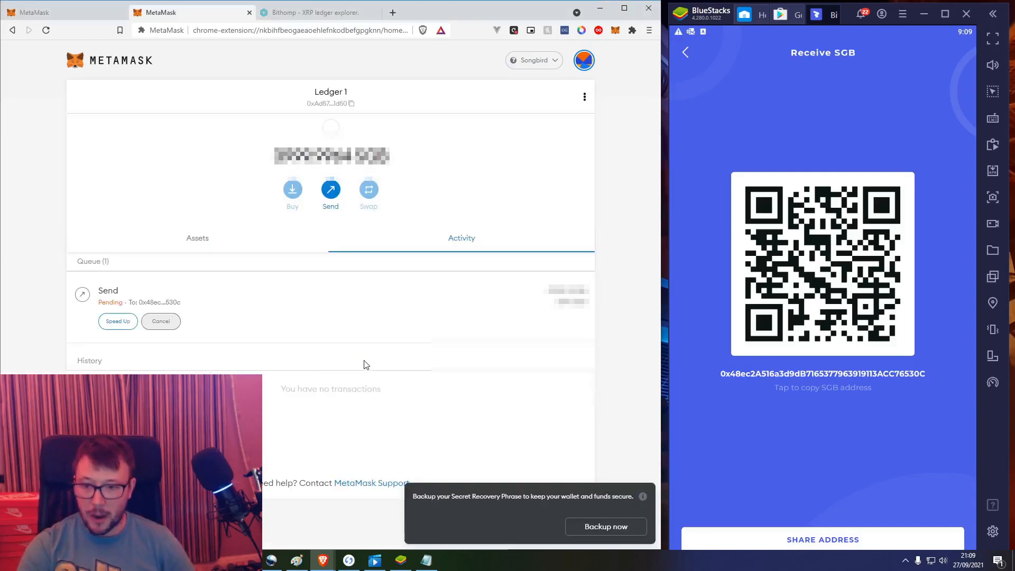
Return to Bifrost Wallet's coin list, refresh the balances, and check Songbird and Wrapped Songbird for the incoming transfer.
left_click(686, 53)
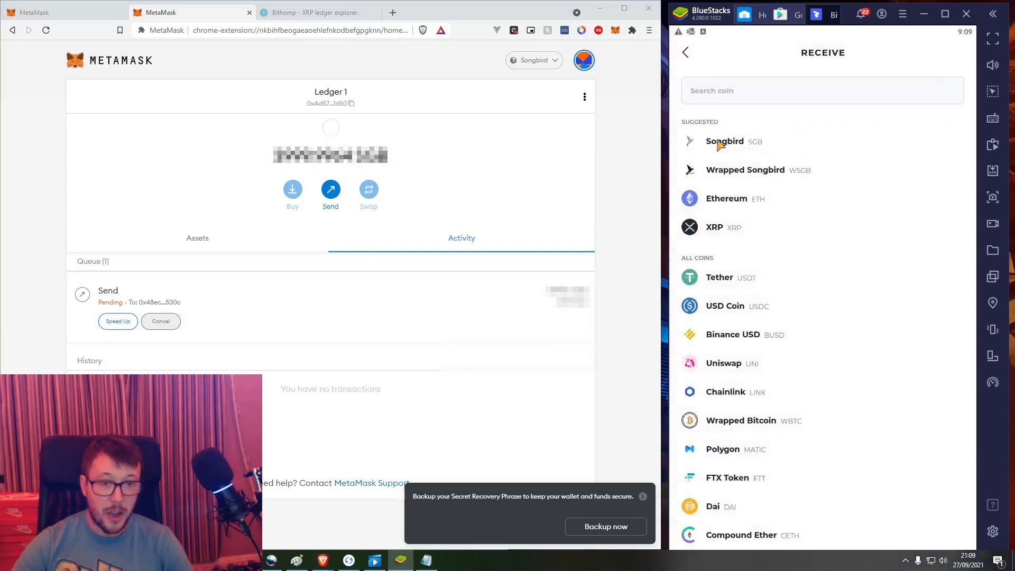
left_click(720, 143)
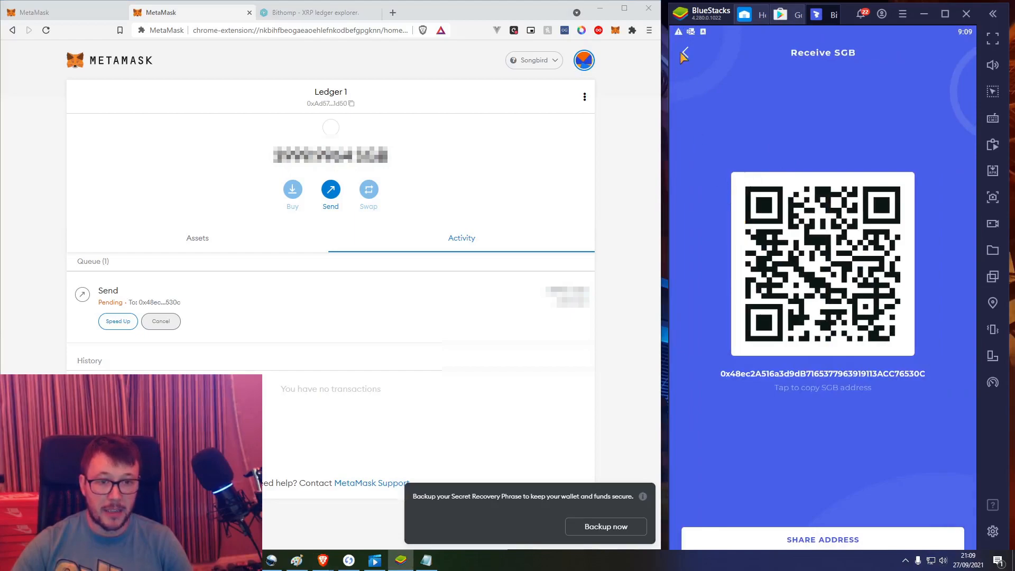
left_click(685, 52)
left_click(730, 142)
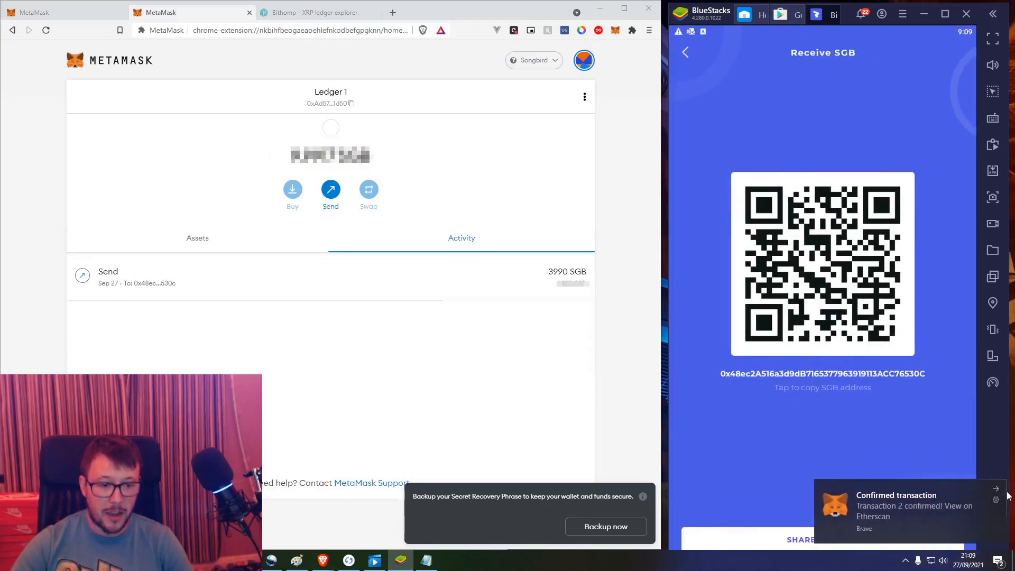
left_click(1000, 491)
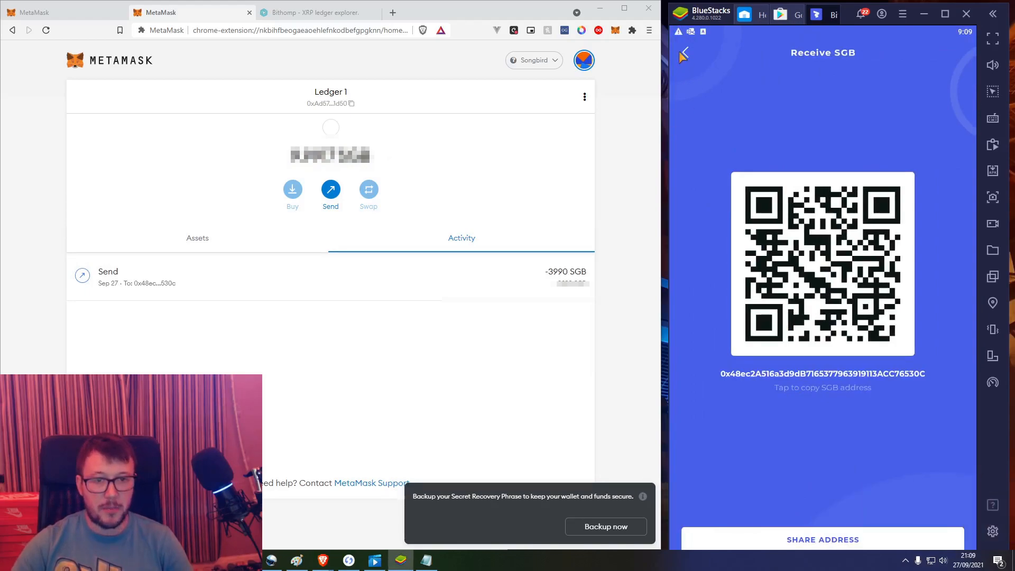
left_click(685, 53)
left_click(686, 53)
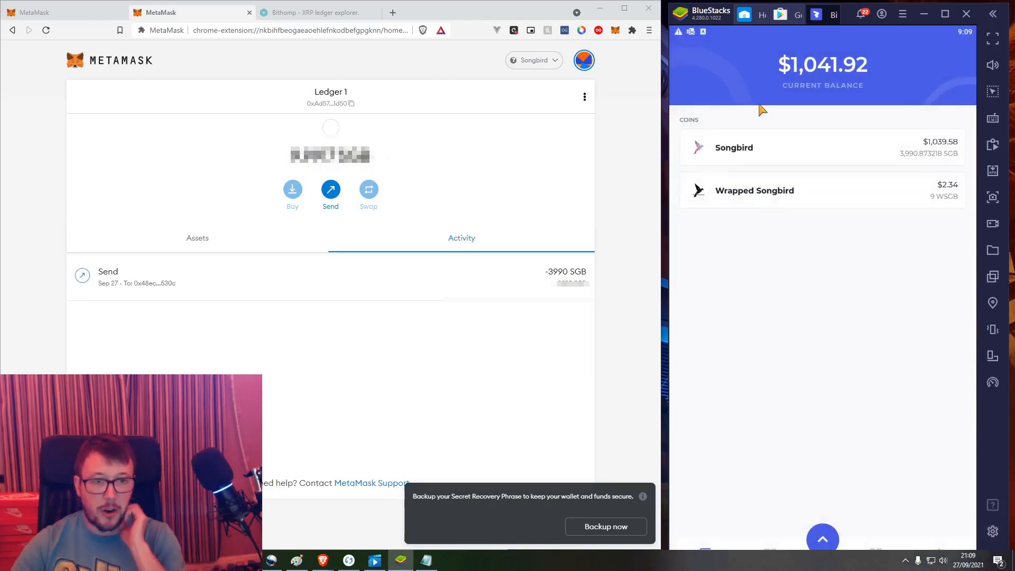
left_click_drag(817, 133, 823, 154)
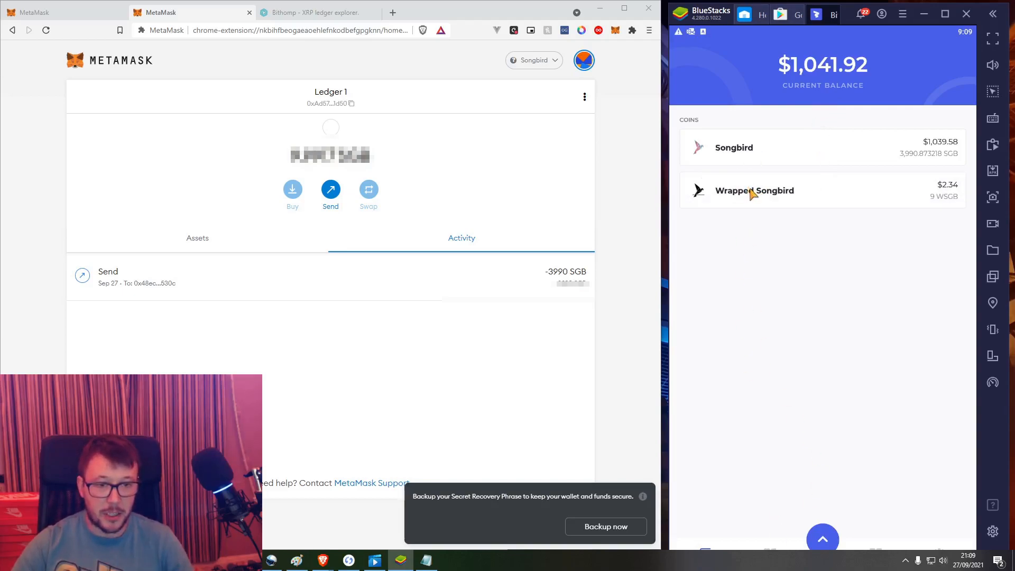
left_click(753, 193)
left_click(686, 52)
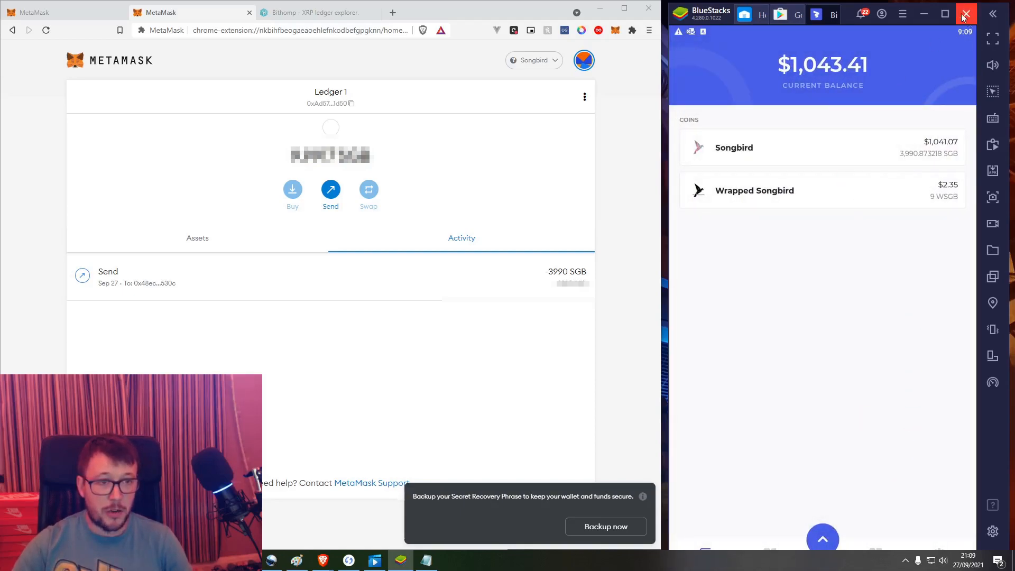
Maximize the BlueStacks window and examine the Songbird coin's latest transactions and its additional options.
left_click(946, 14)
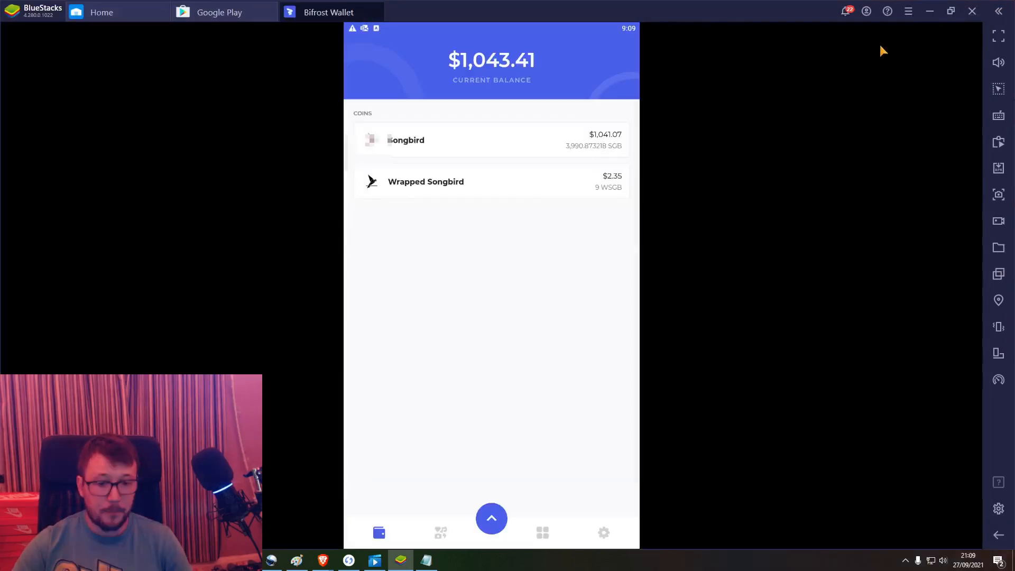
left_click(492, 521)
left_click(412, 246)
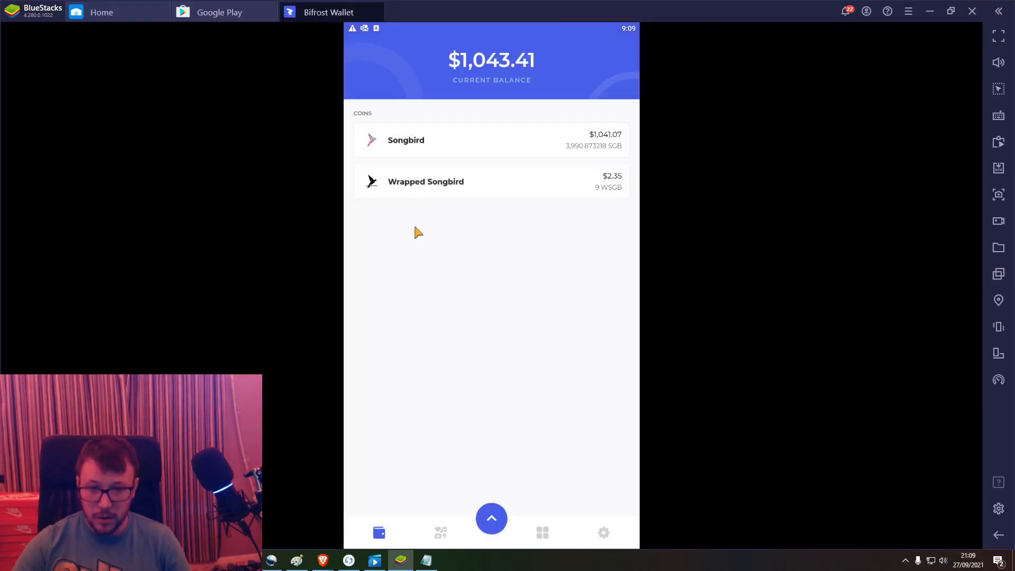
left_click(418, 146)
left_click(609, 117)
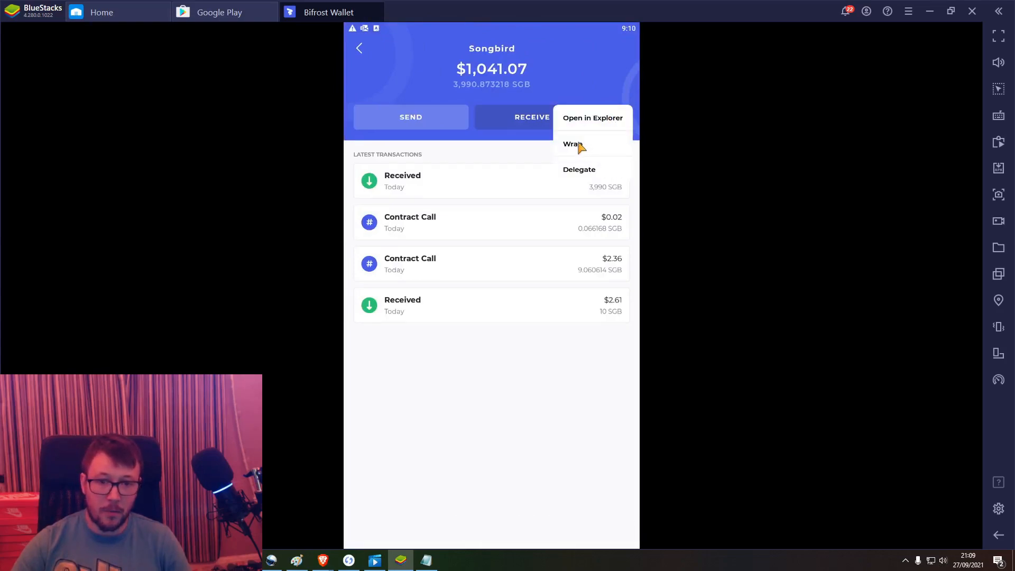
left_click(598, 73)
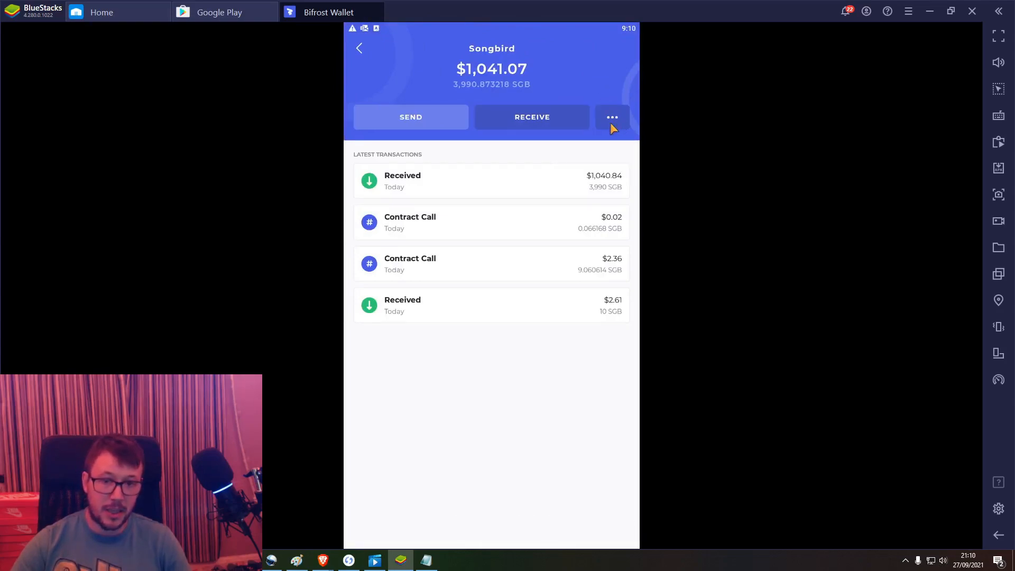
Wrap an amount of SGB into Wrapped Songbird with the Normal network fee, and close the submission notice.
left_click(614, 116)
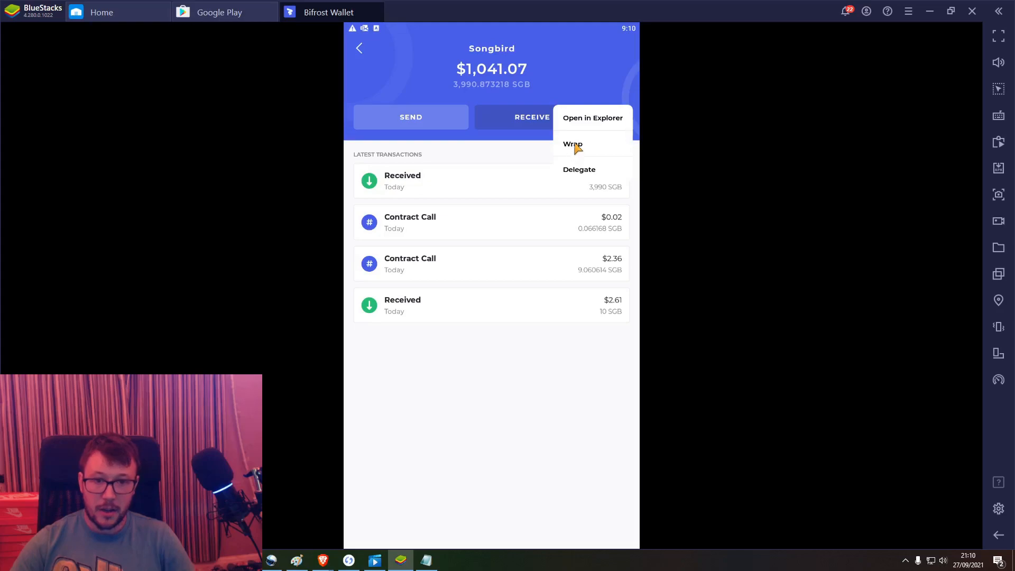
left_click(577, 144)
left_click(500, 529)
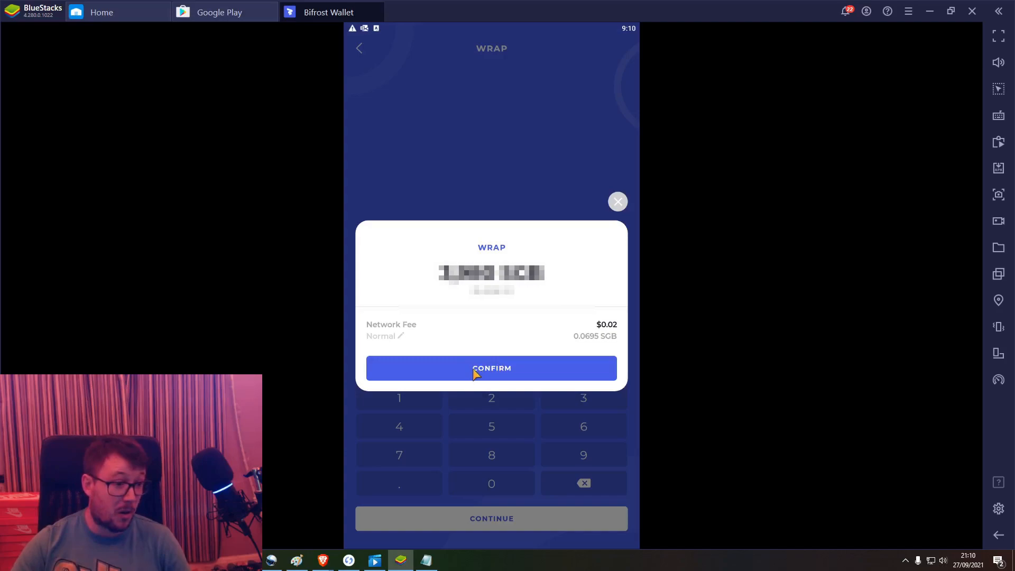
left_click(474, 373)
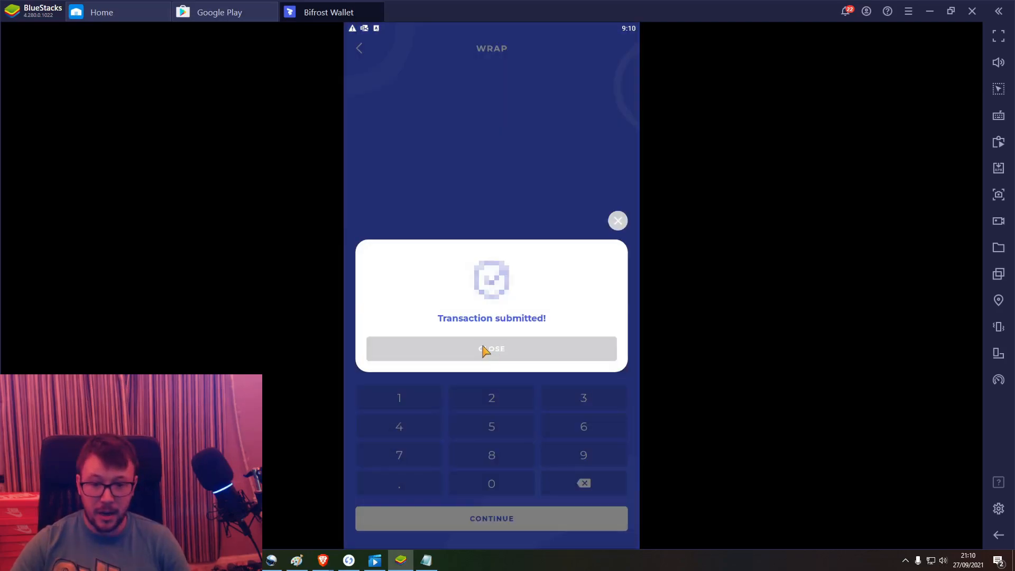
left_click(478, 356)
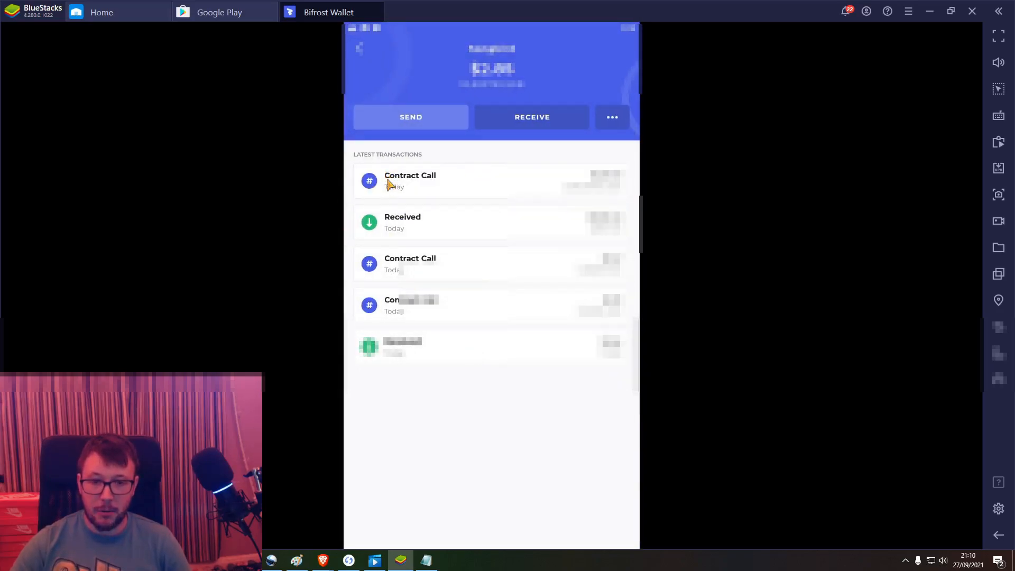
Return to the coin list and view the Wrapped Songbird balance and its latest transactions.
left_click(361, 56)
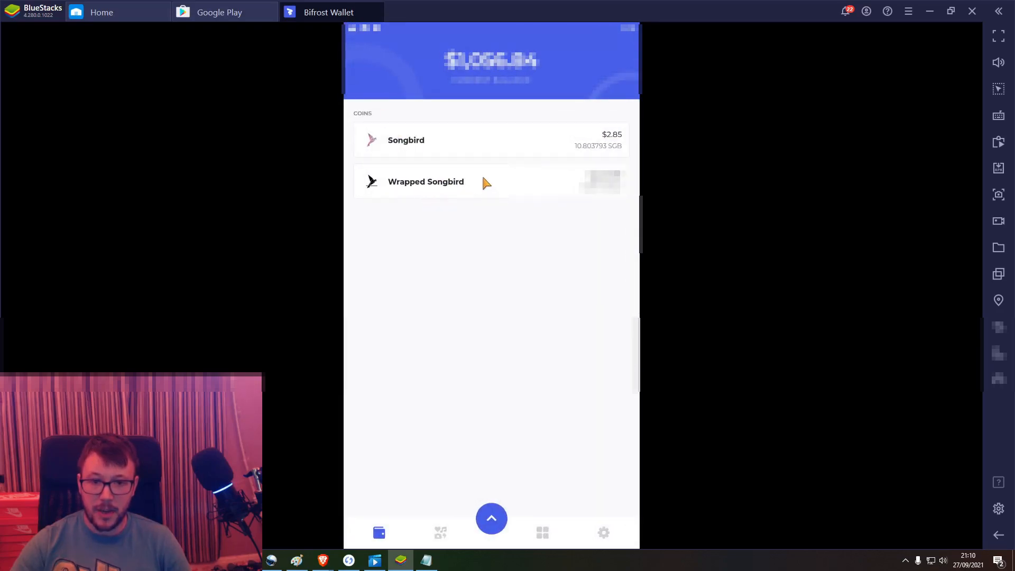
left_click(517, 187)
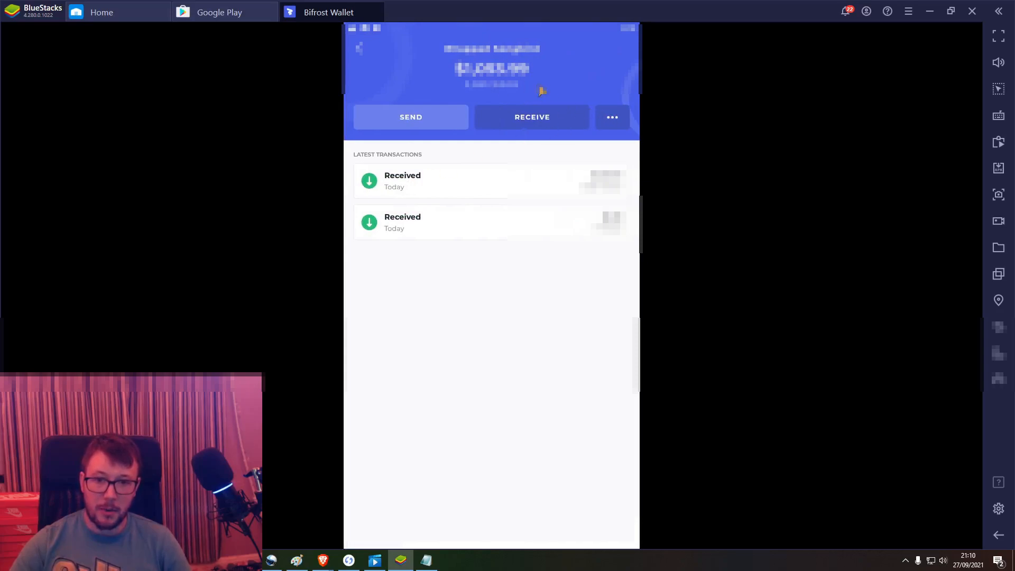
Open the Wrapped Songbird delegations, set the FTSO UK delegation to 50%, confirm it, and close the submission notice.
left_click(613, 117)
left_click(562, 172)
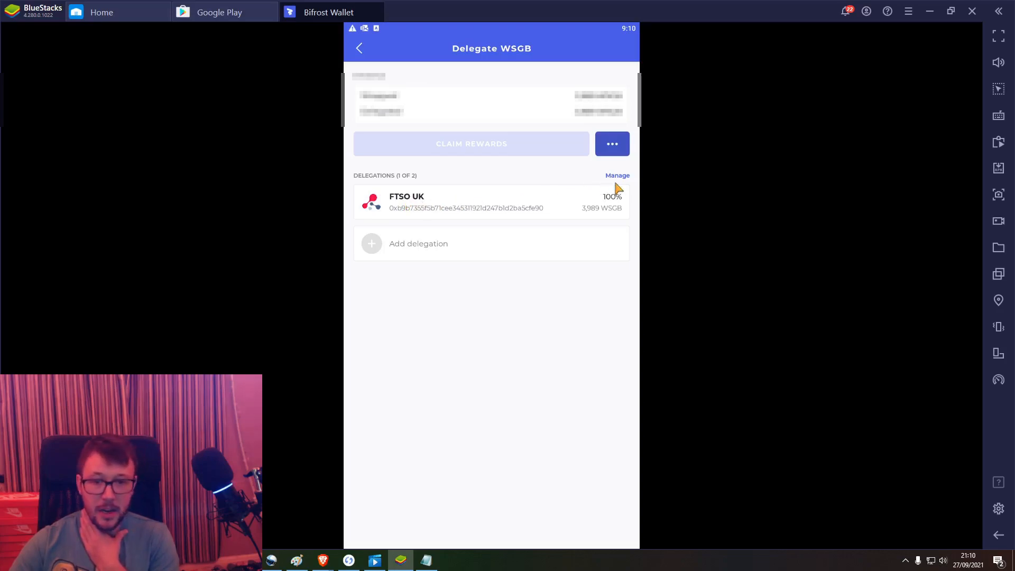
left_click(603, 204)
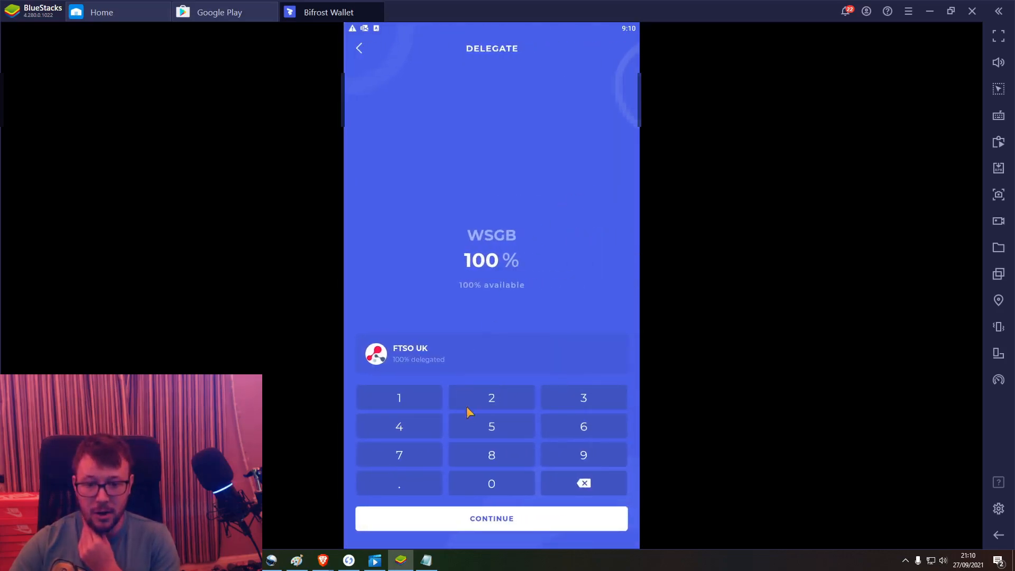
left_click(584, 484)
left_click(586, 487)
left_click(585, 484)
left_click(491, 428)
left_click(492, 483)
left_click(495, 519)
left_click(497, 401)
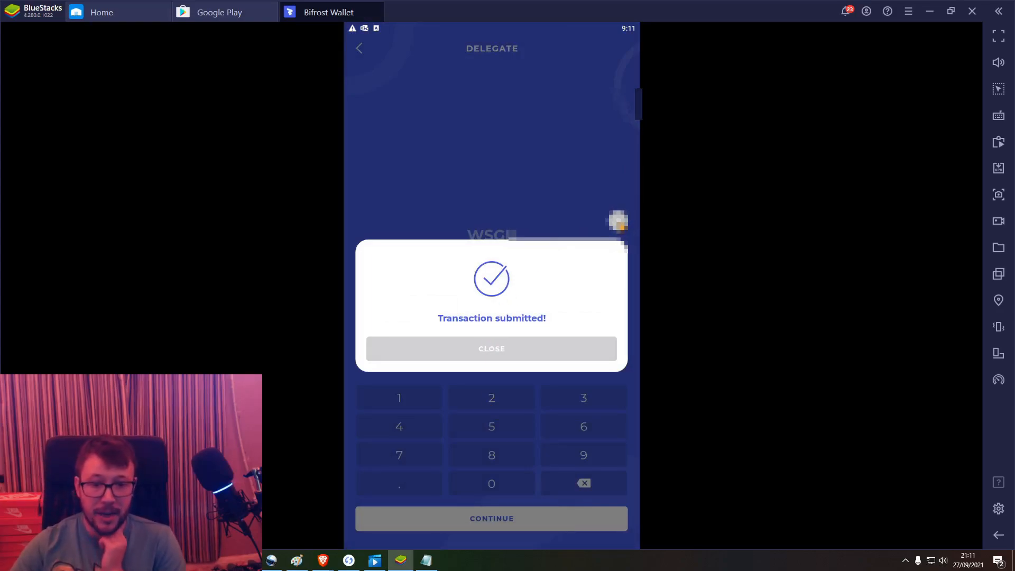
left_click(618, 221)
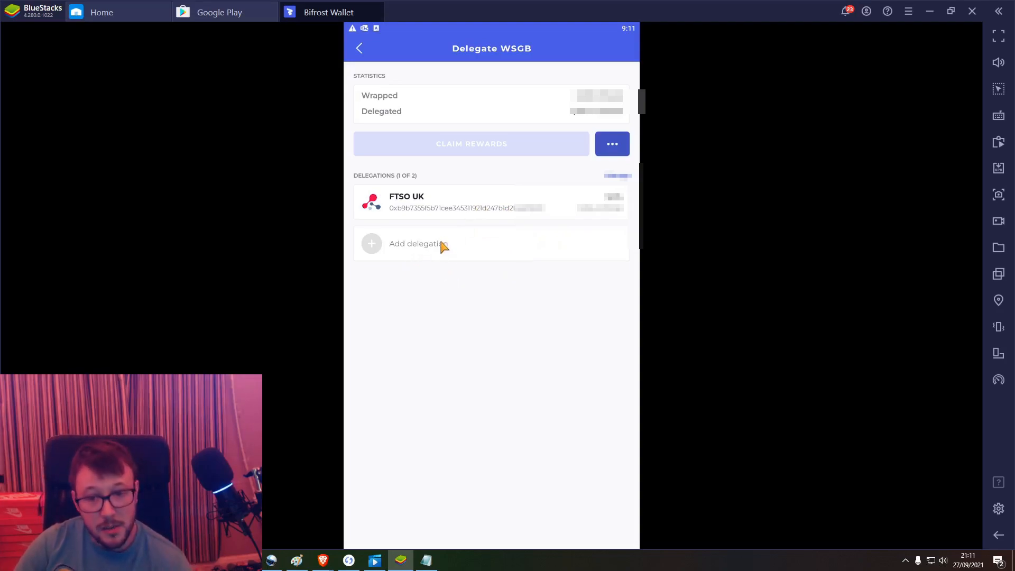
Add a delegation of 25% WSGB to FTSO EU, confirm it, and close the submission notice.
left_click(384, 245)
left_click(499, 532)
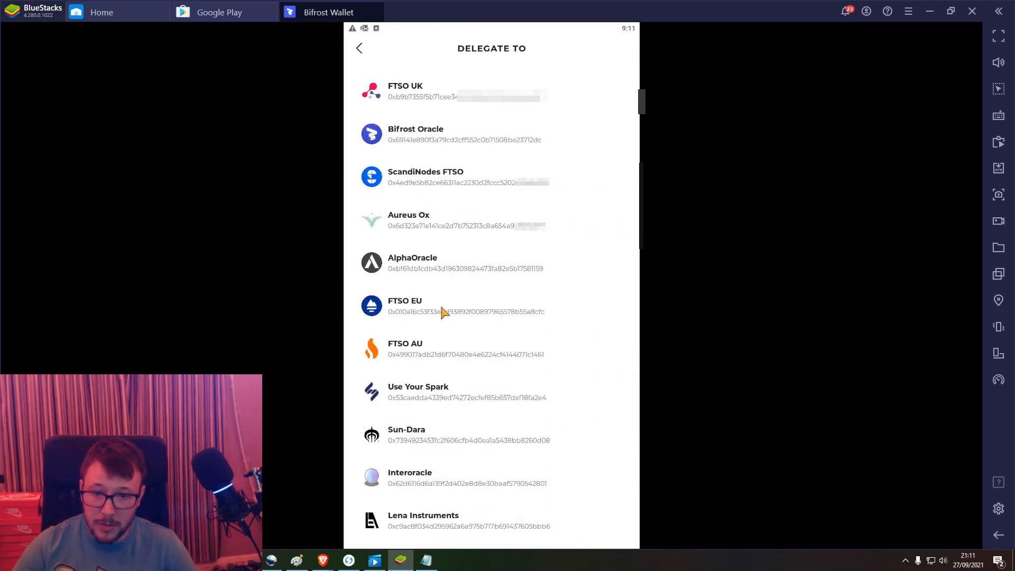
left_click(421, 311)
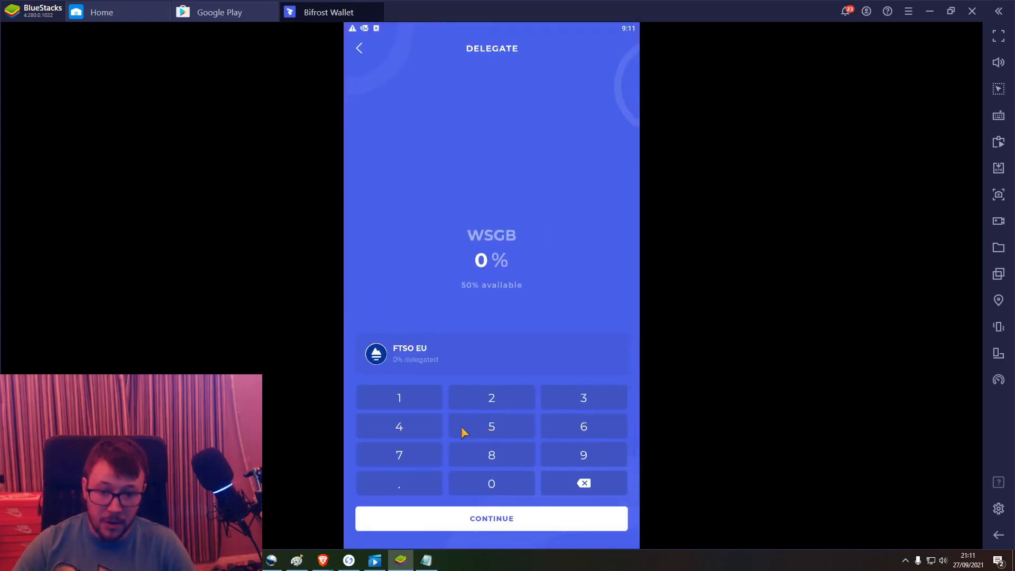
left_click(493, 401)
left_click(489, 426)
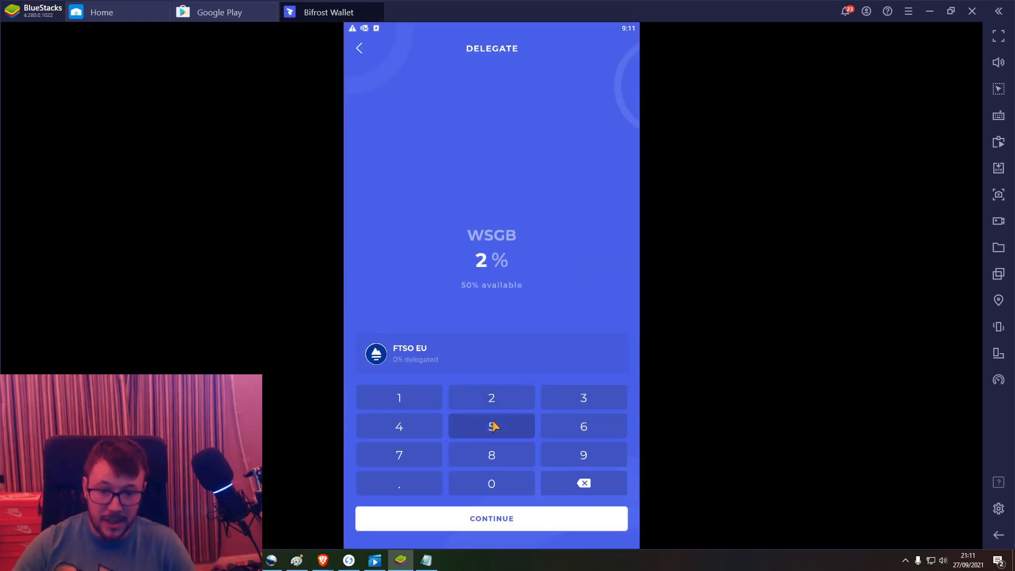
left_click(474, 521)
left_click(498, 394)
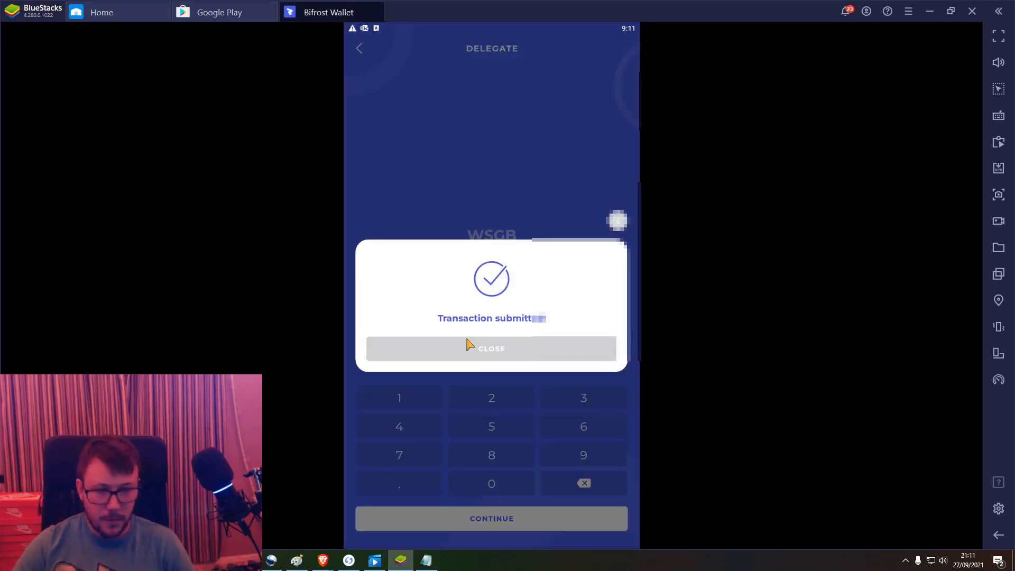
left_click(470, 350)
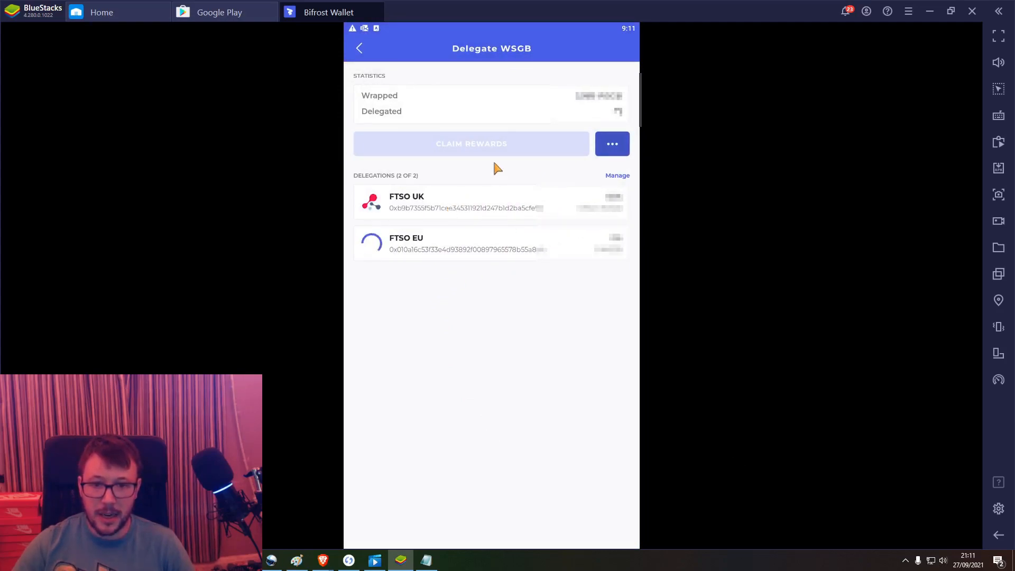
Check the additional options of the WSGB delegations and of the Wrapped Songbird coin.
left_click(614, 144)
left_click(521, 333)
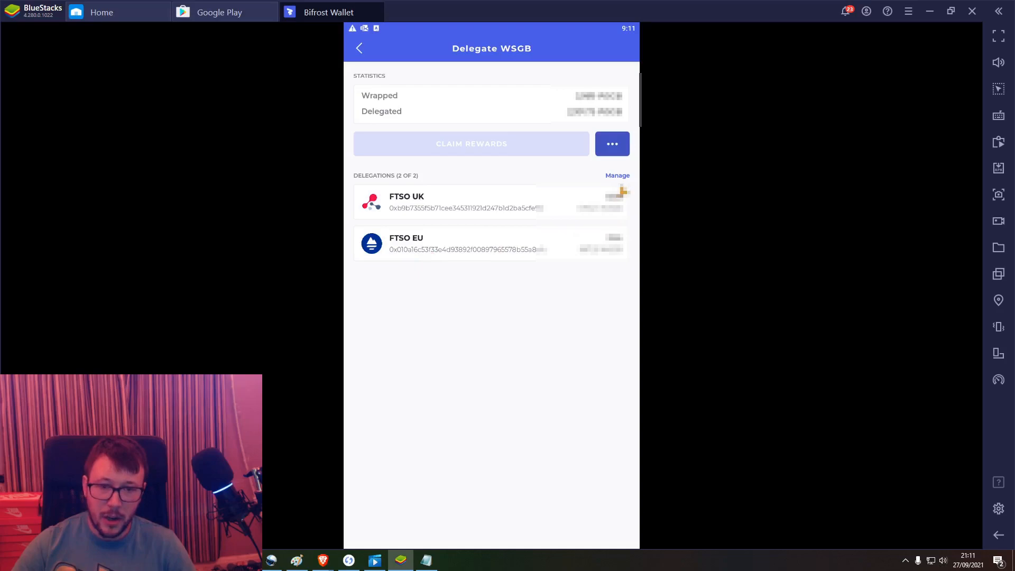
left_click(359, 48)
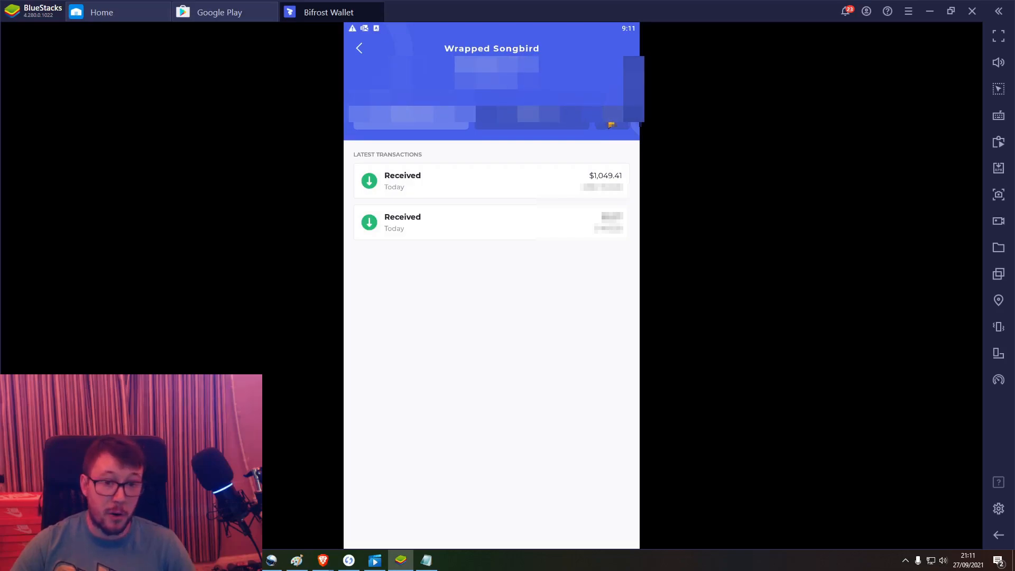
left_click(611, 125)
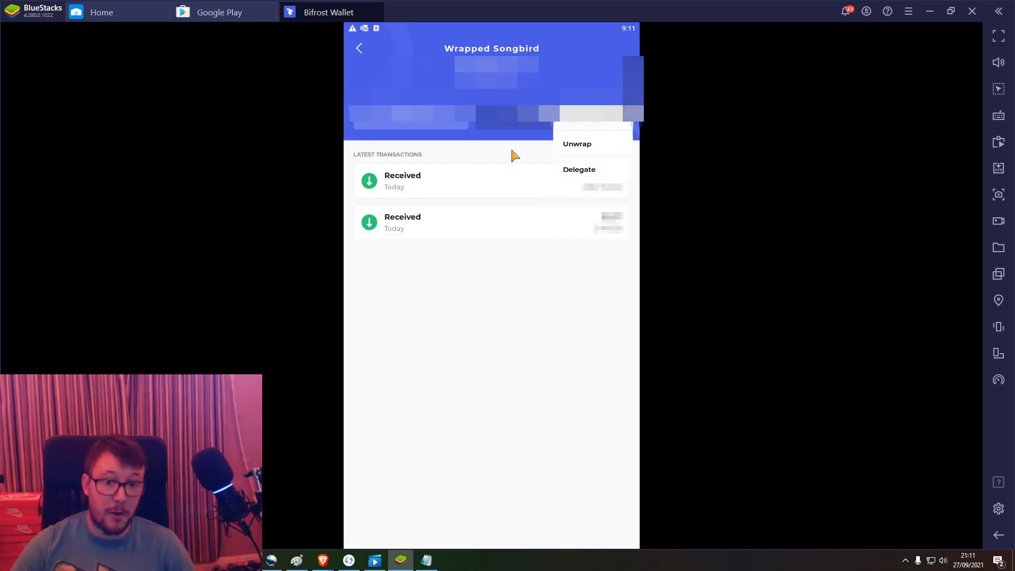
left_click(494, 265)
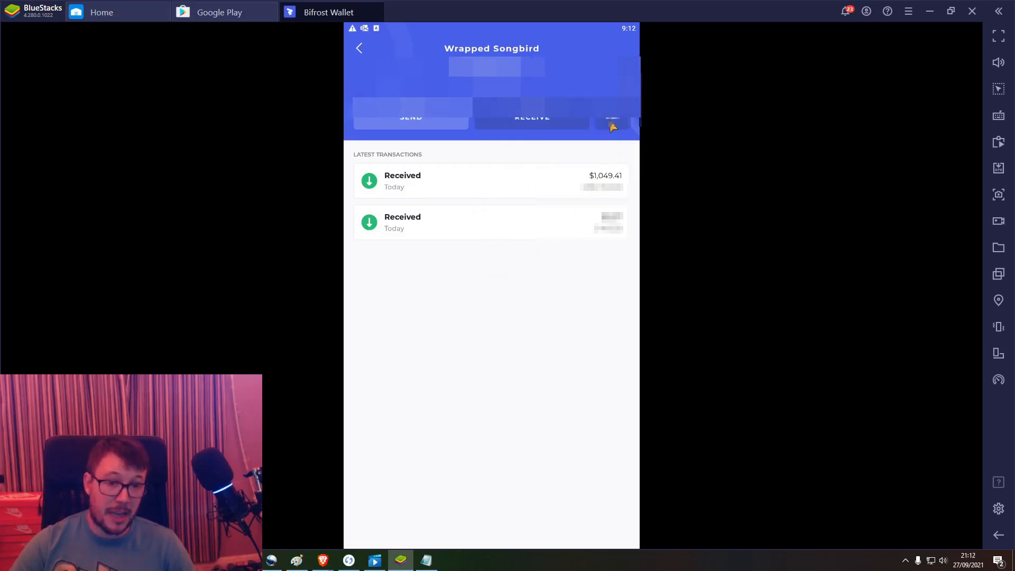
Reopen the WSGB delegations, set the FTSO EU delegation to 50% with the Normal network fee, confirm it, and close the submission notice.
left_click(612, 127)
left_click(574, 166)
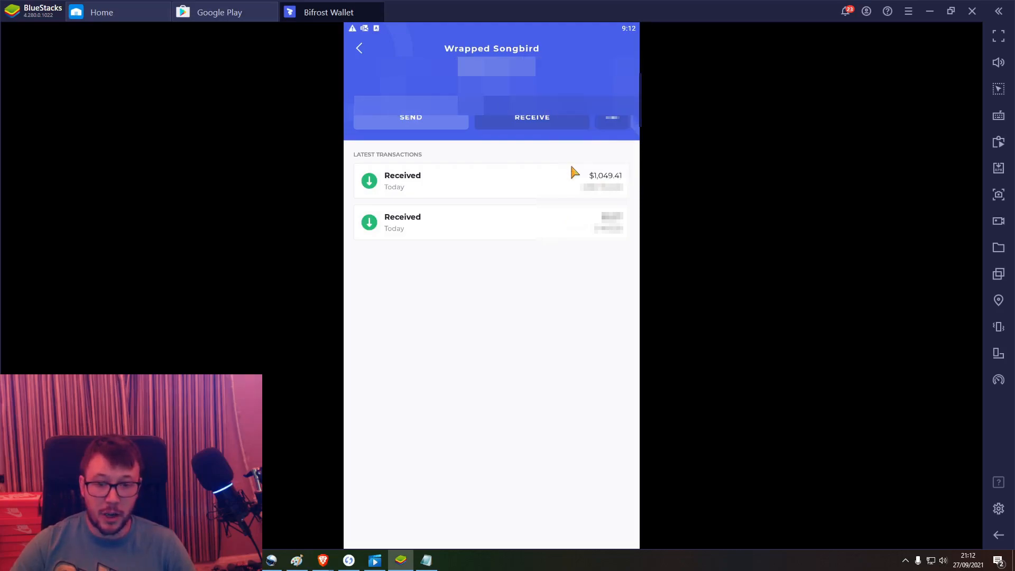
left_click(480, 246)
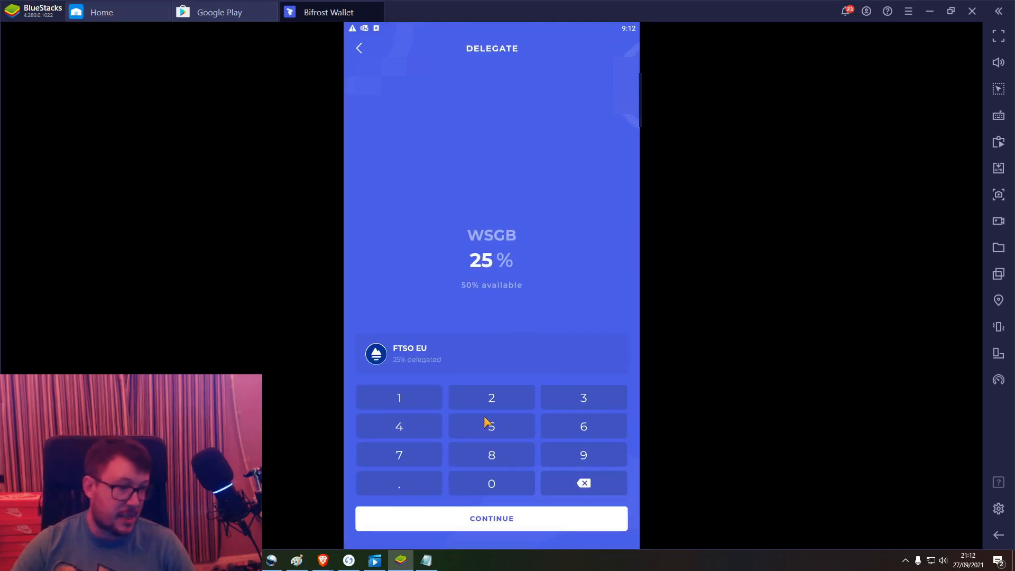
left_click(491, 433)
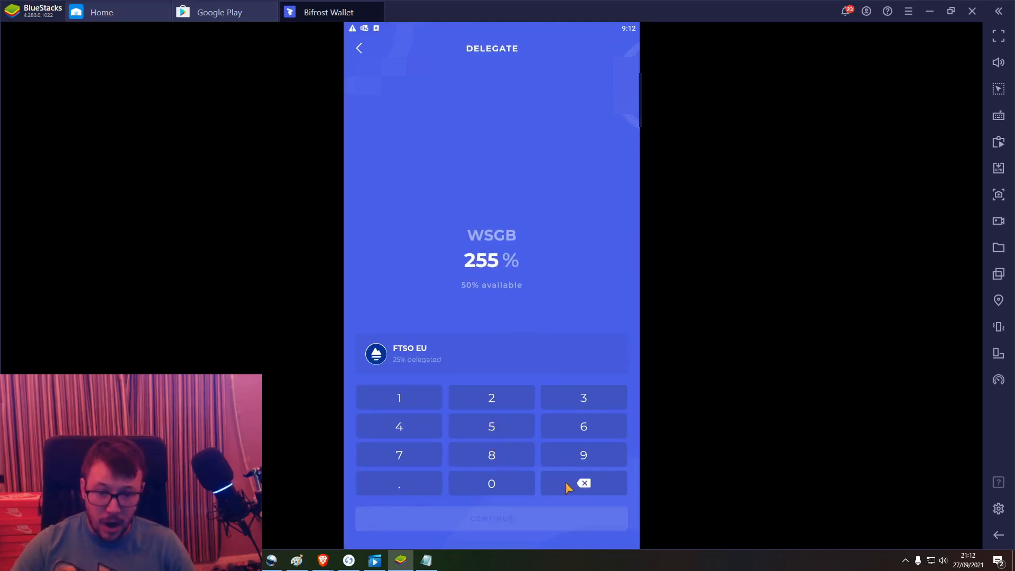
left_click(567, 486)
left_click(576, 489)
left_click(580, 487)
left_click(494, 427)
left_click(502, 483)
left_click(476, 520)
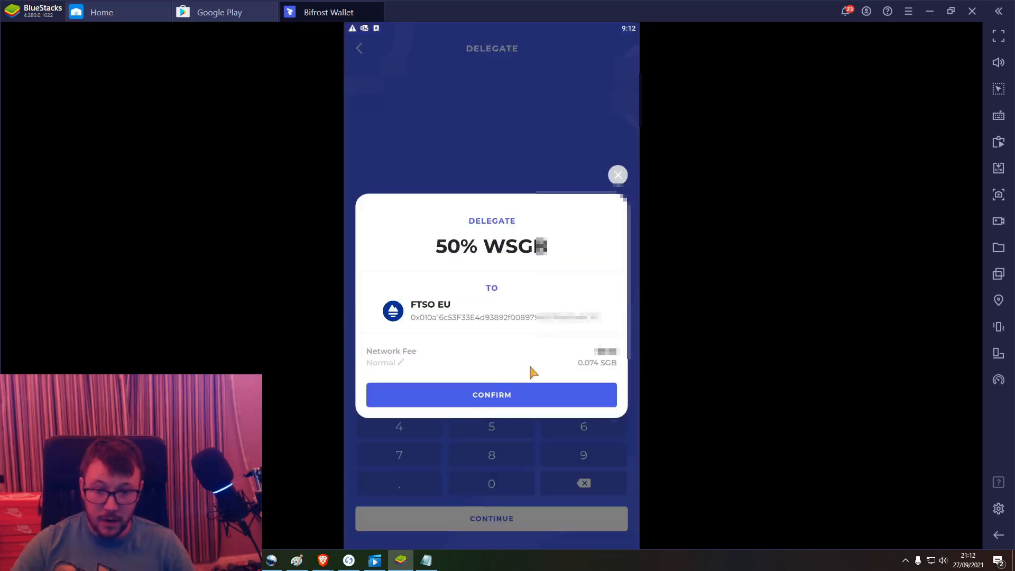
left_click(497, 397)
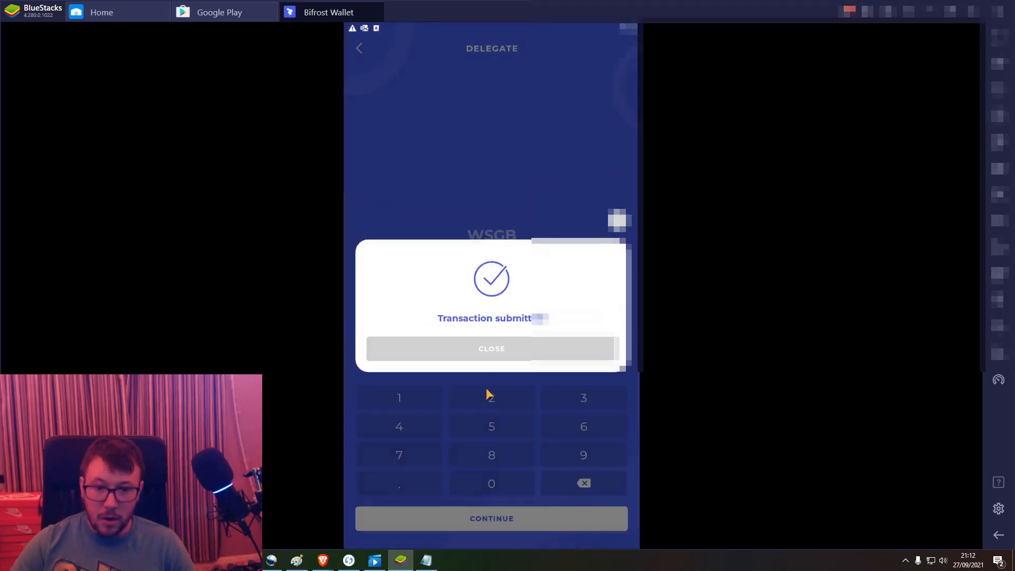
left_click(455, 349)
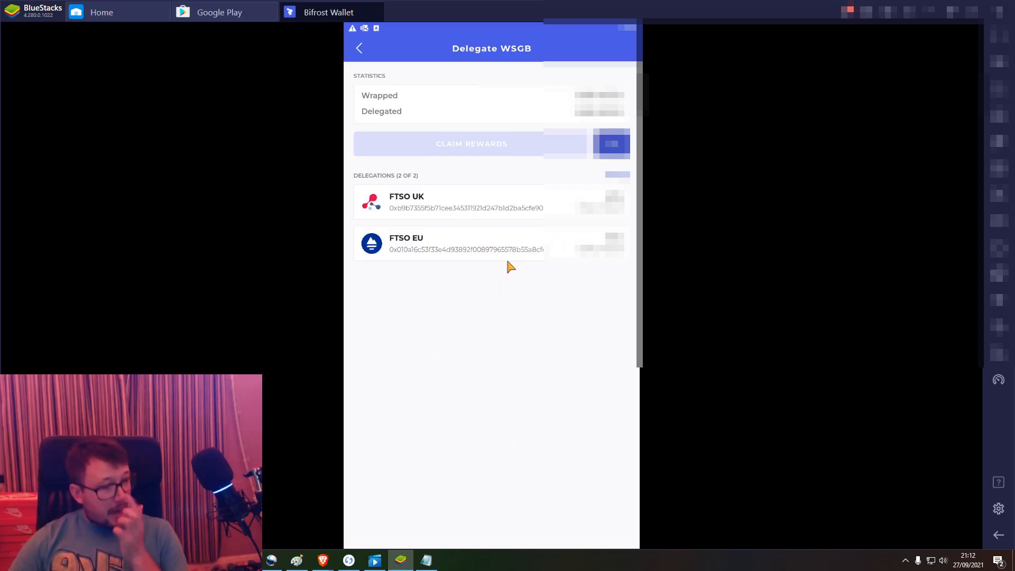
Return to Wrapped Songbird, view its additional options, and review the WSGB delegations again.
left_click(362, 50)
left_click(611, 119)
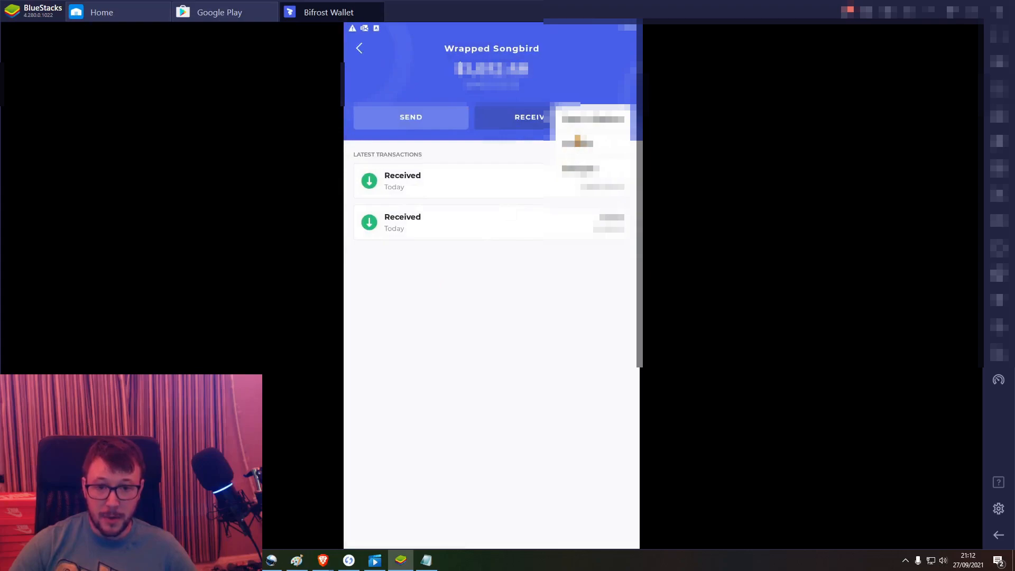
left_click(571, 148)
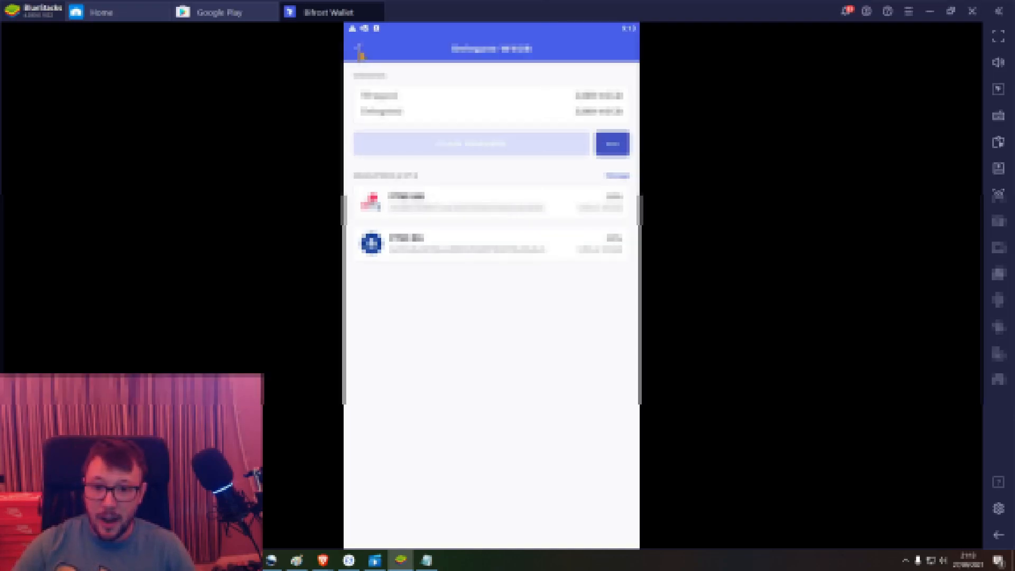
left_click(361, 51)
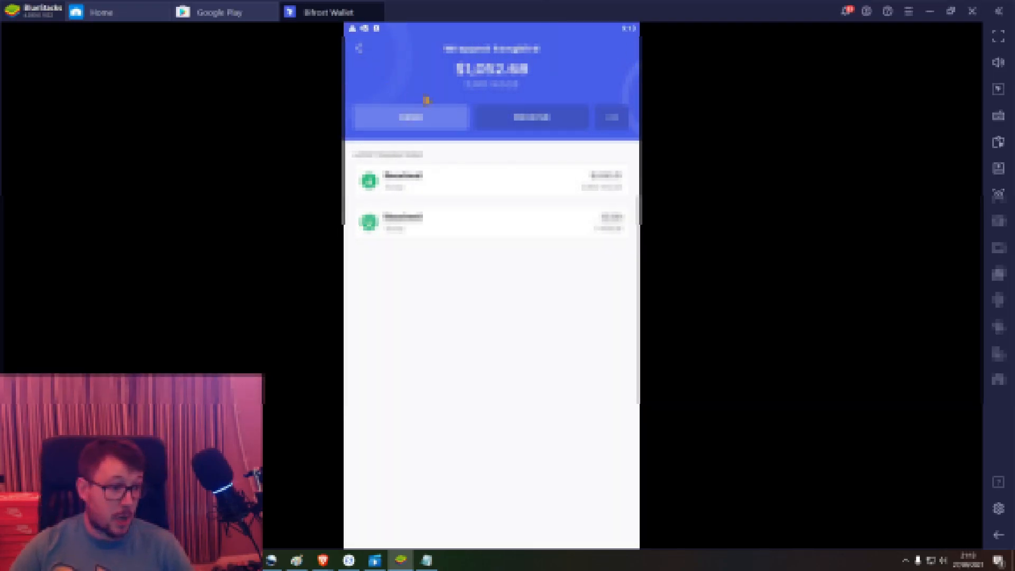
Switch to the Brave browser, search for "ftso au" in a new tab, and open the FTSO AU site's delegation app.
left_click(930, 11)
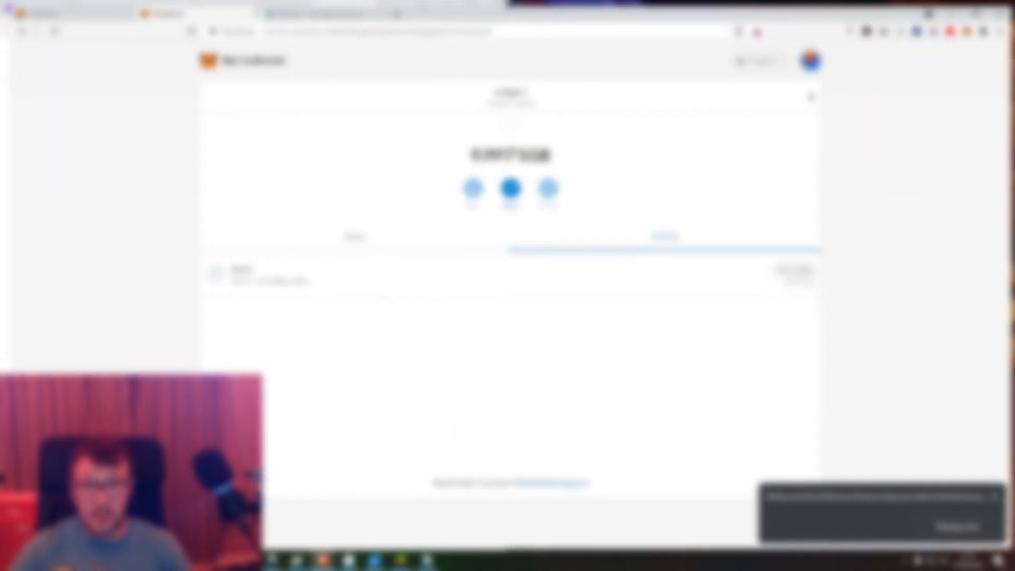
left_click(392, 8)
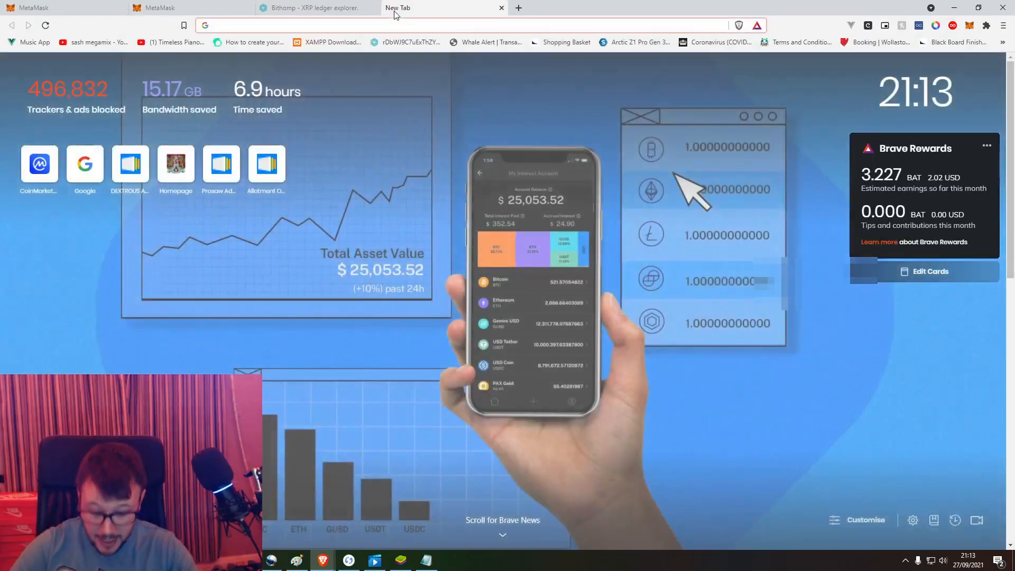
type("ftso aui")
key("Return")
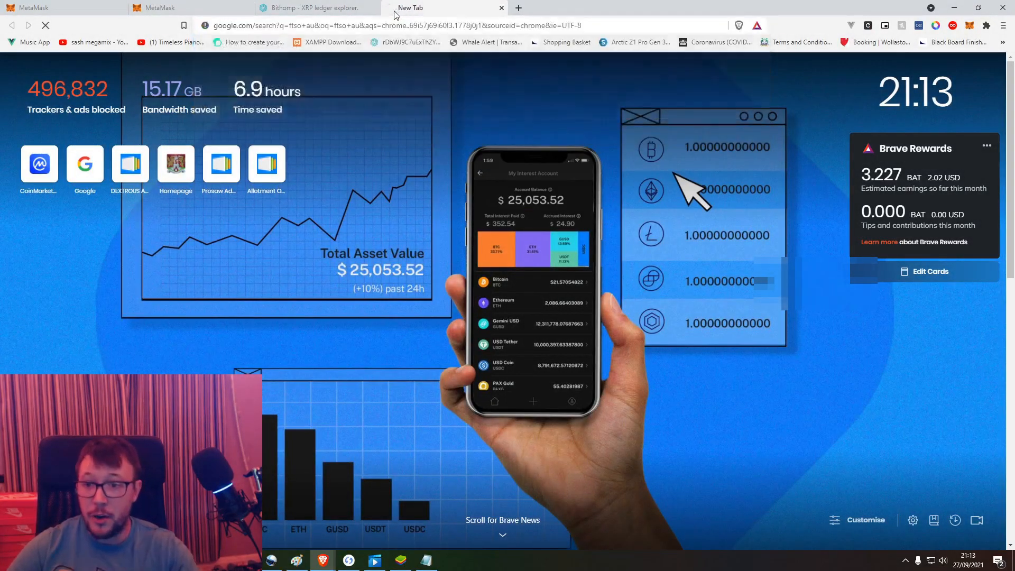
left_click(136, 154)
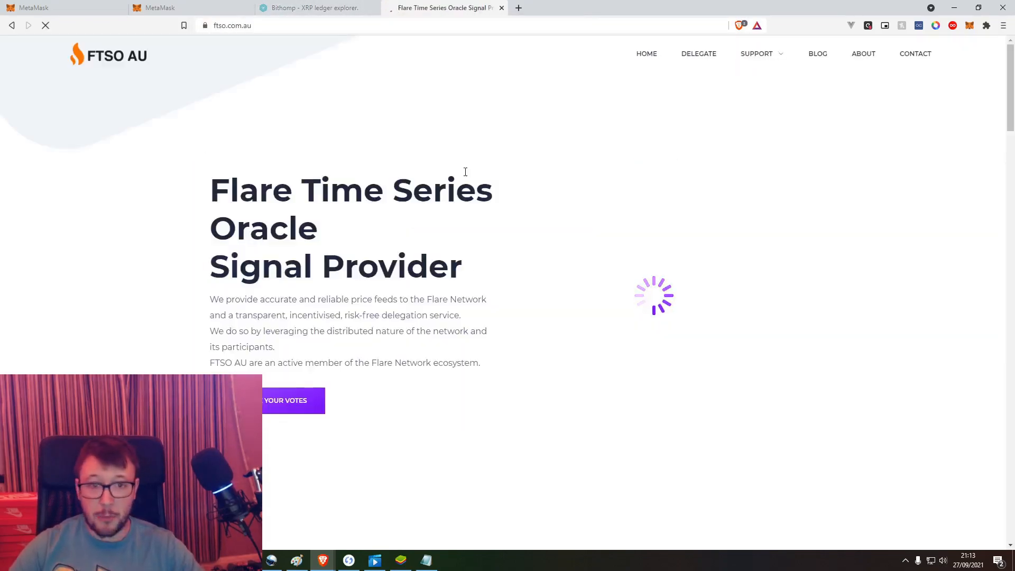
left_click(709, 61)
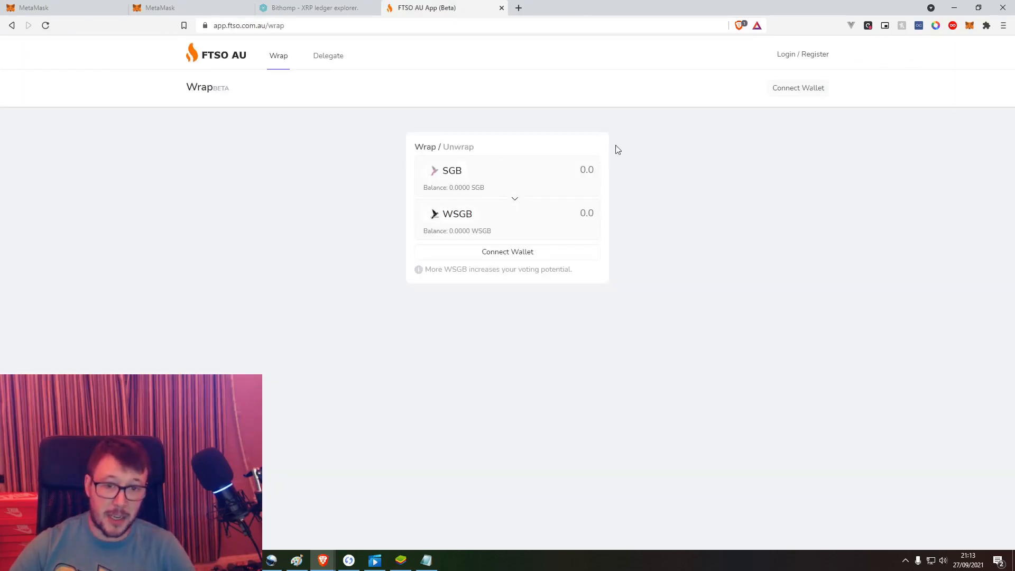
Connect the FTSO AU app to MetaMask using the Ledger 1 account.
left_click(473, 252)
left_click(446, 296)
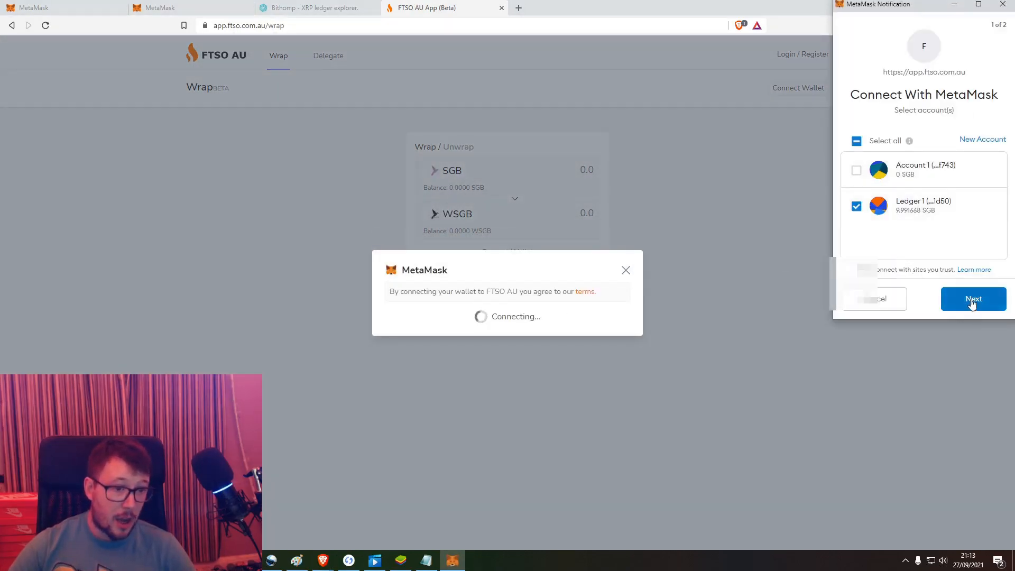
left_click(972, 301)
left_click(973, 298)
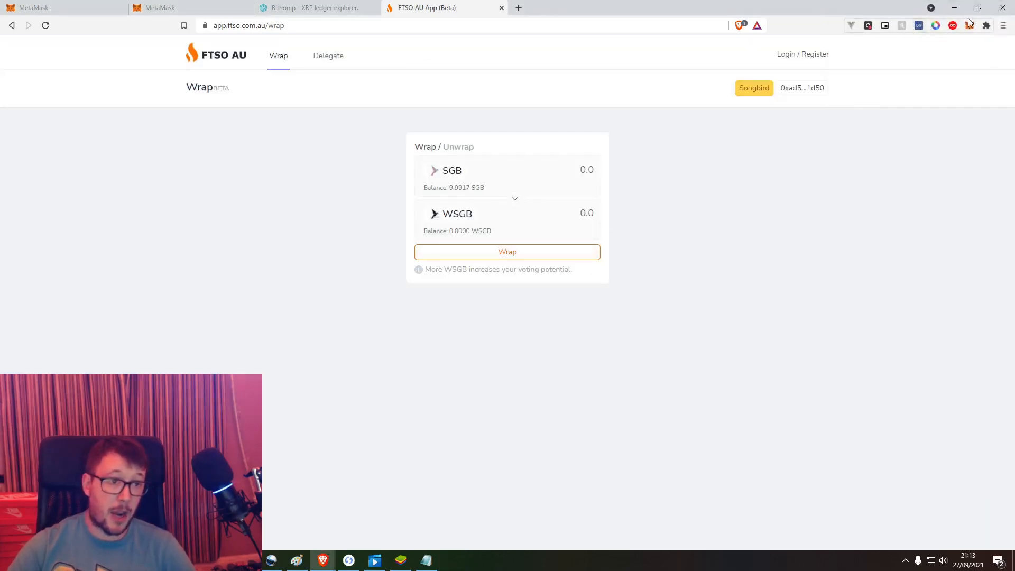
Open MetaMask, dismiss its news notice, and check the available networks without changing the Songbird selection.
left_click(969, 27)
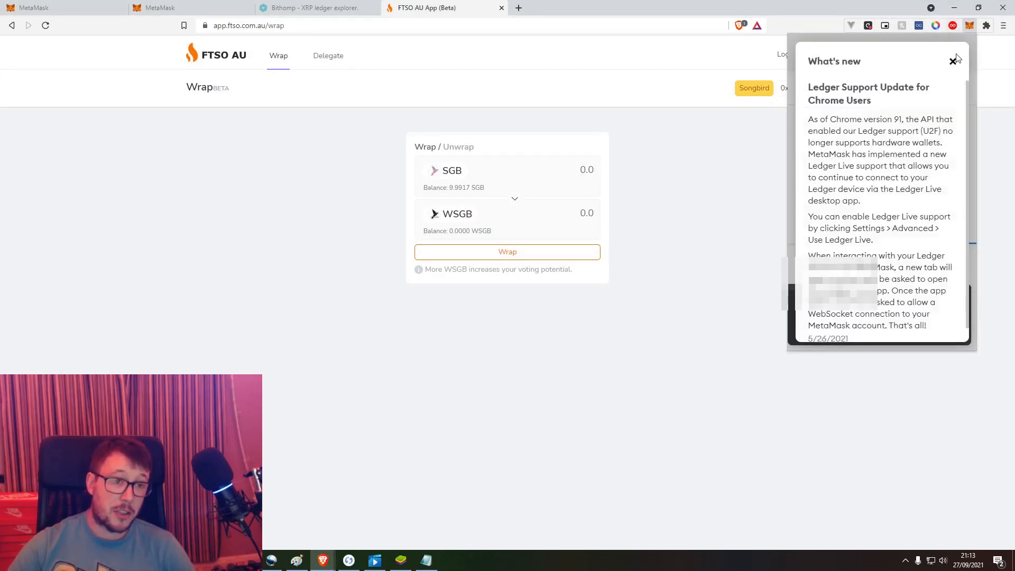
left_click(953, 62)
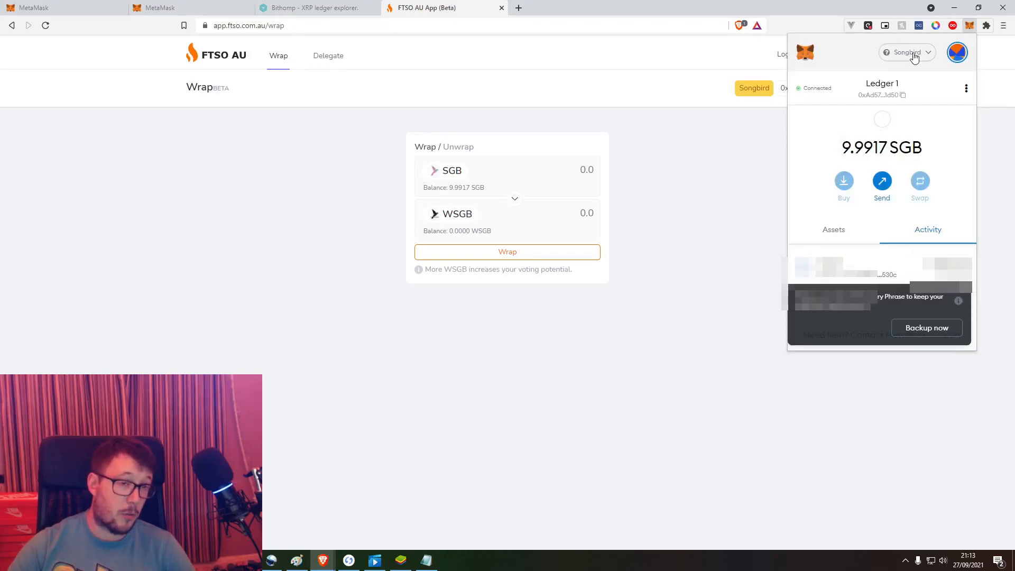
left_click(908, 54)
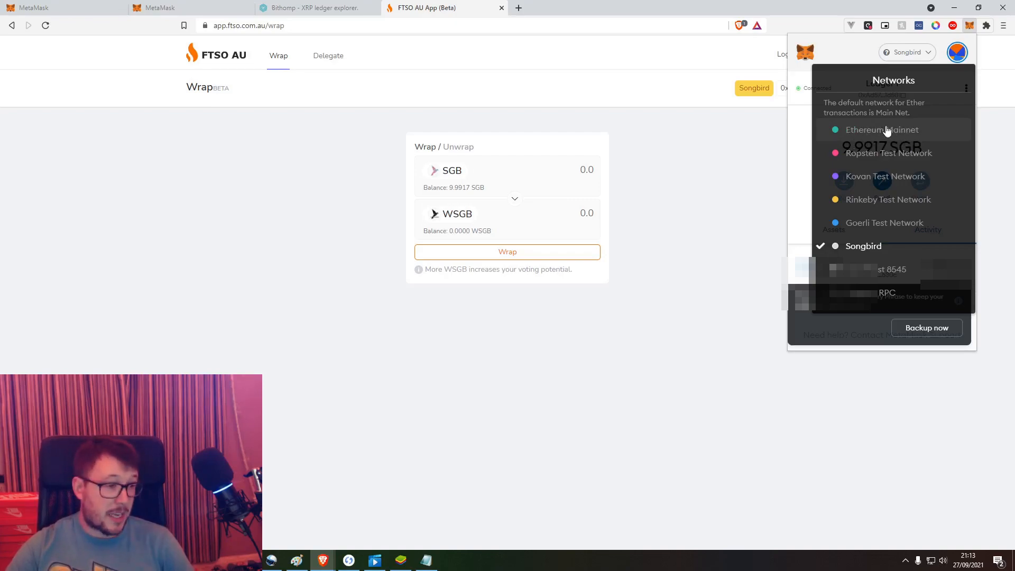
left_click(270, 297)
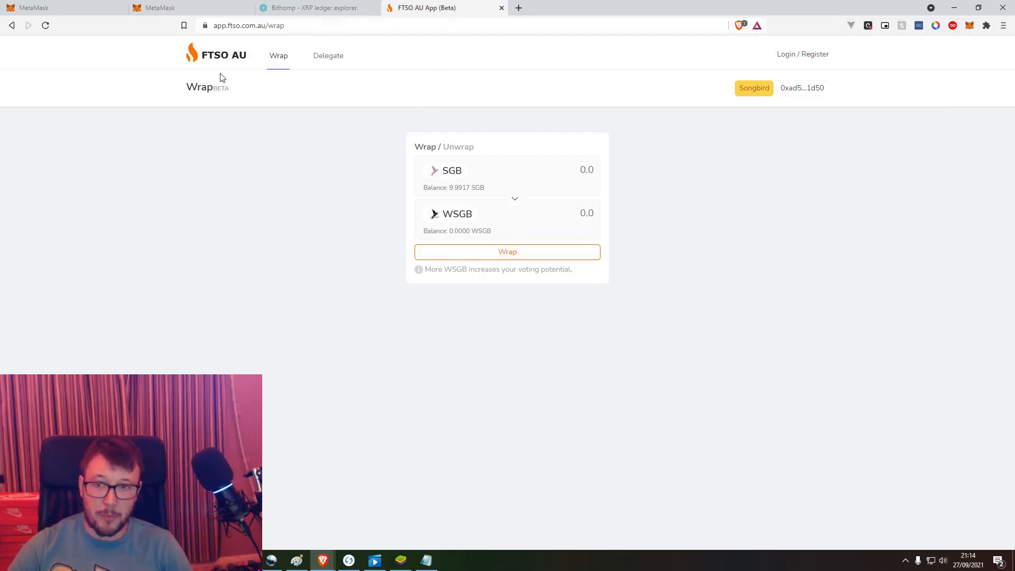
Open rarible.com and connect the site to MetaMask with the Ledger 1 account.
left_click(340, 29)
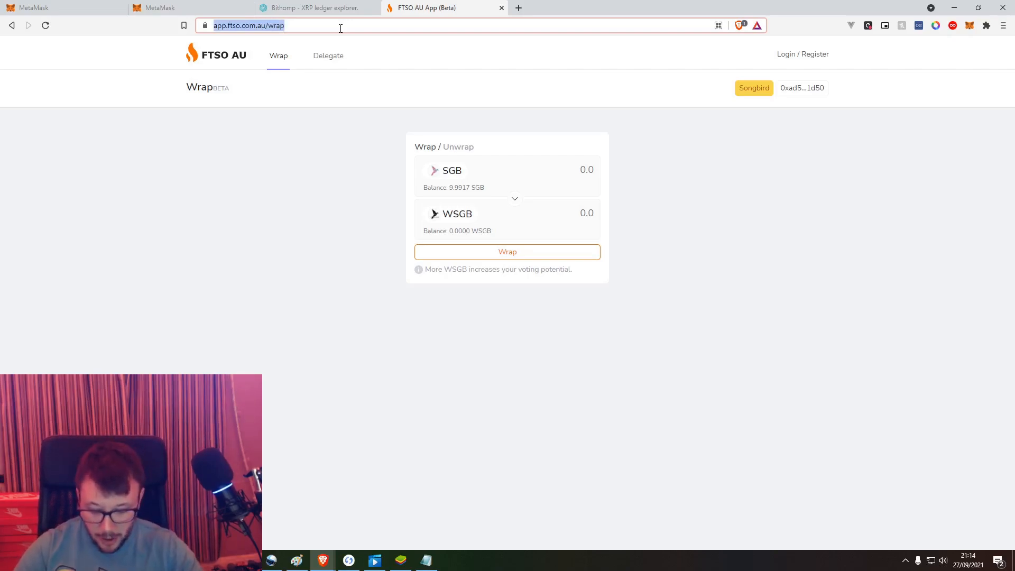
type("rarible.com")
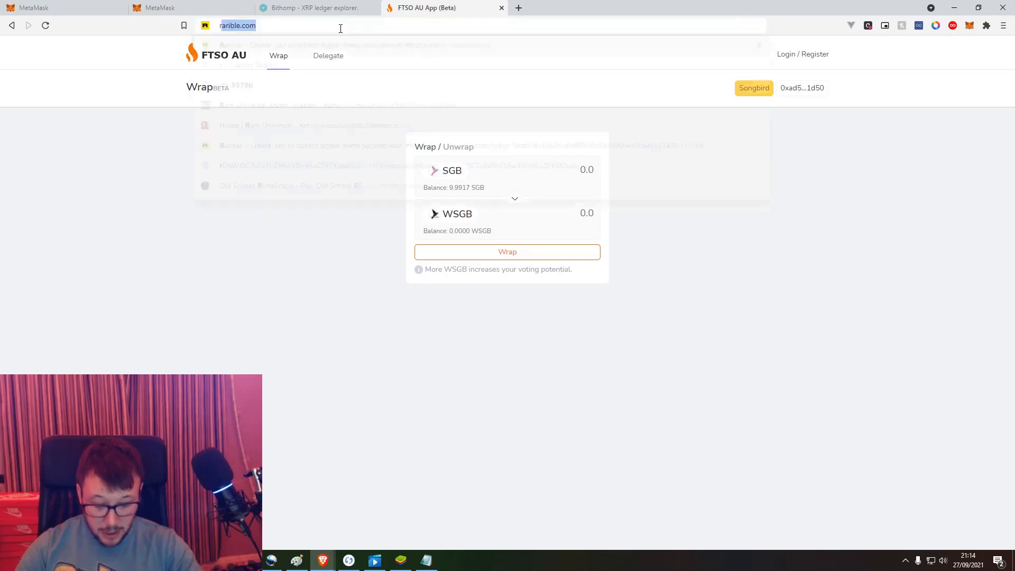
key("Return")
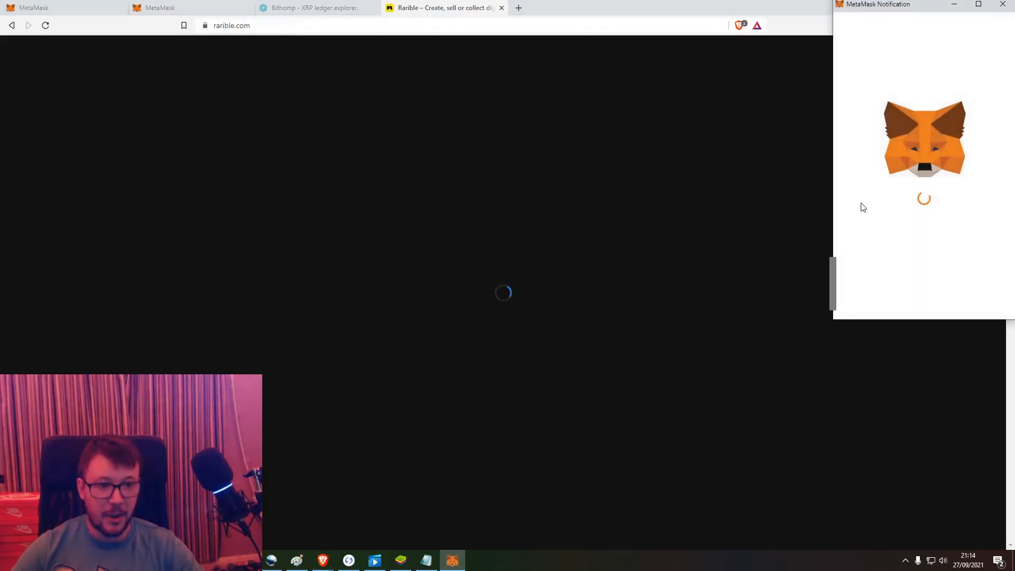
left_click(978, 300)
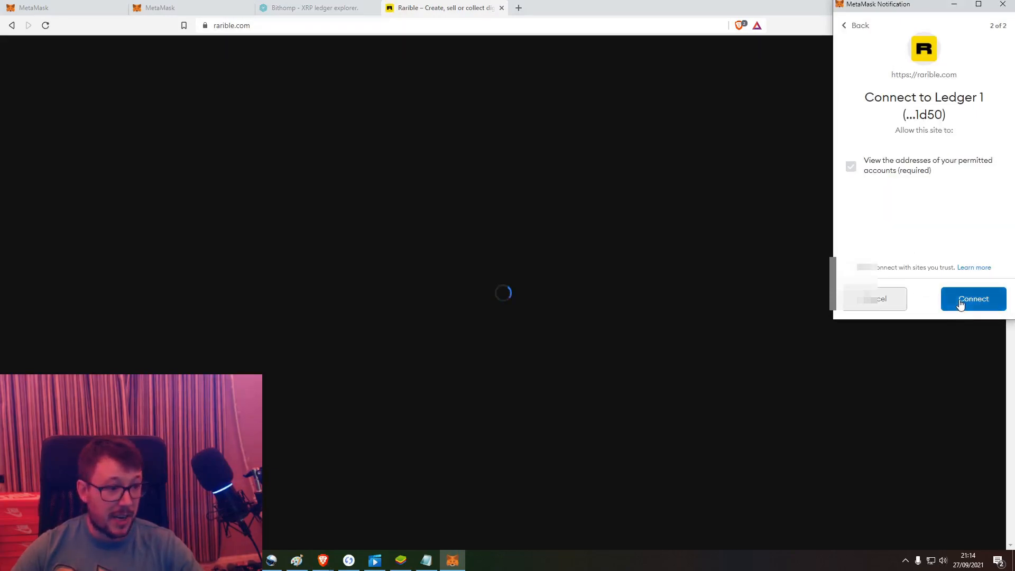
left_click(961, 305)
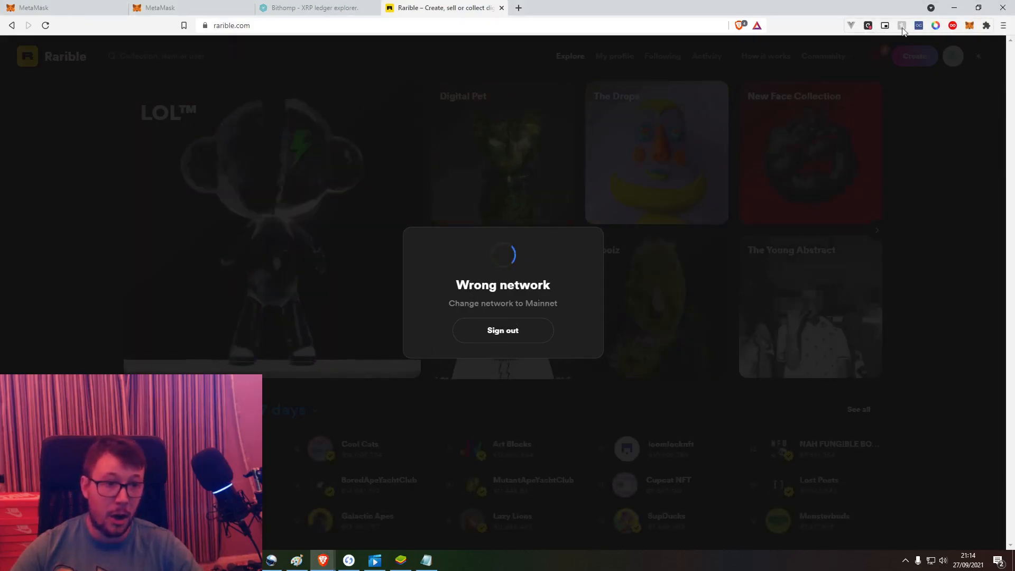
Switch the MetaMask network to Ethereum Mainnet so that Rarible can be used.
left_click(968, 28)
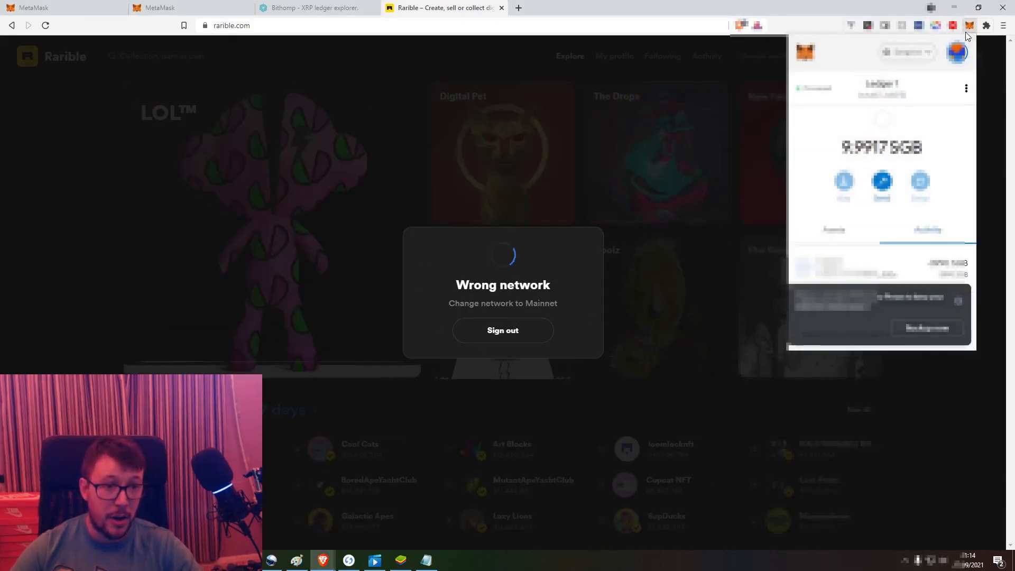
left_click(908, 52)
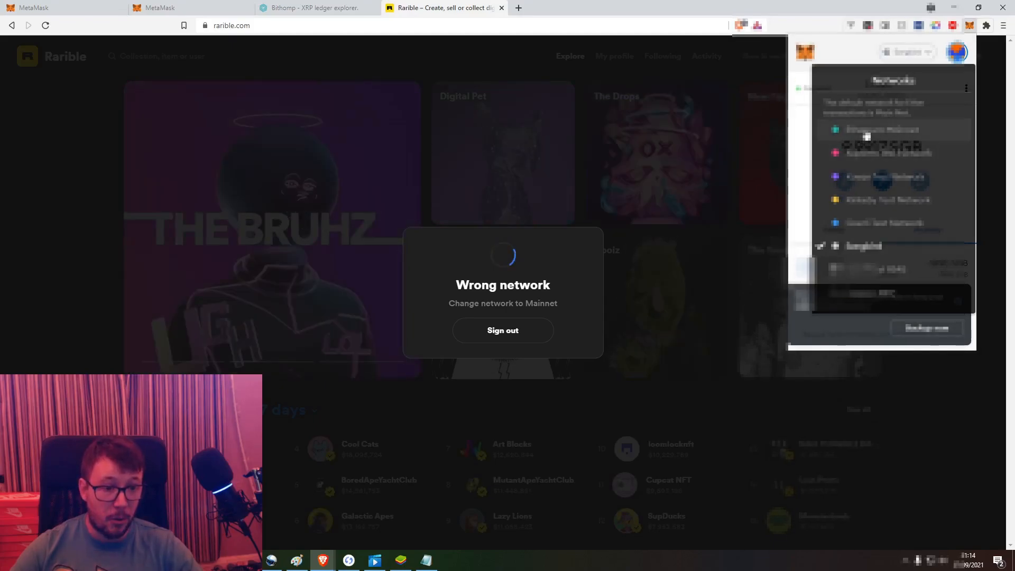
left_click(868, 132)
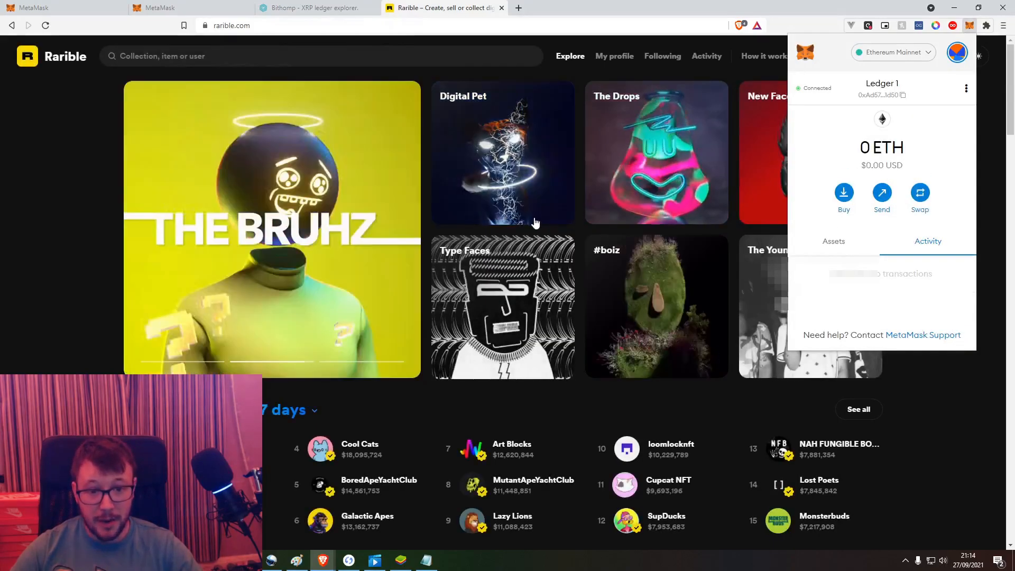
left_click(100, 247)
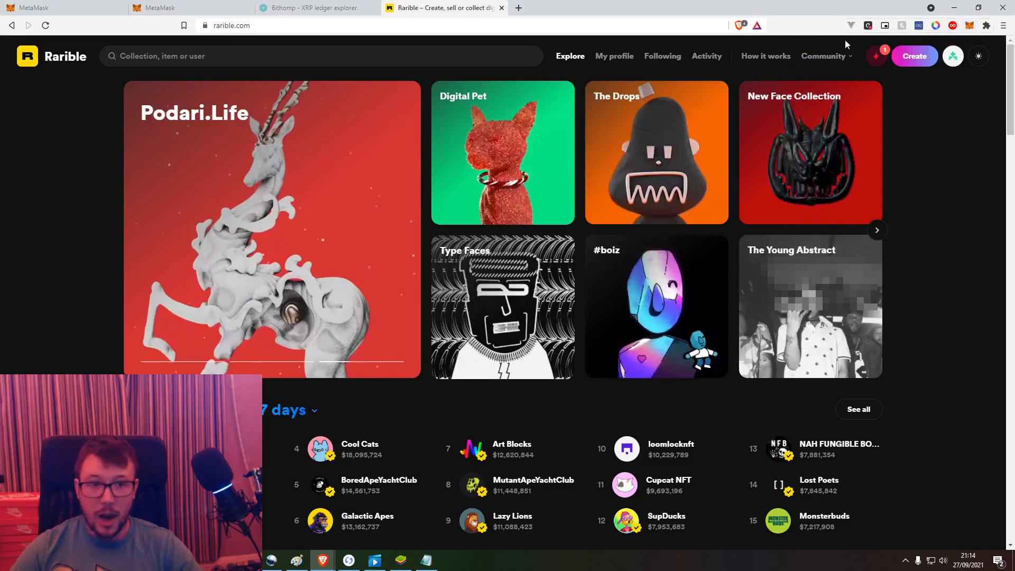
Check the Rarible notifications, and open the account's own profile page by its username to view the owned NFTs.
left_click(876, 56)
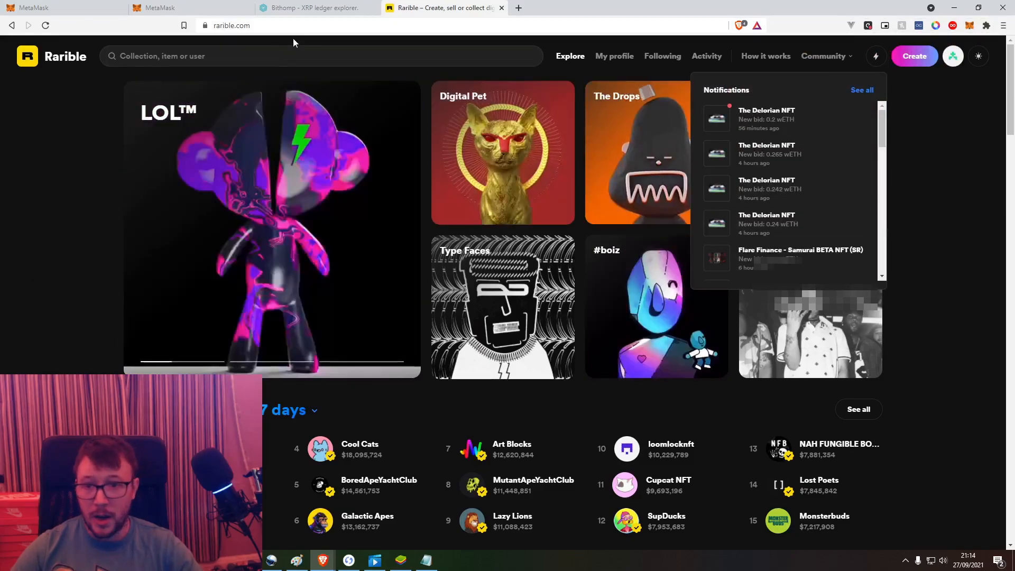
left_click(295, 26)
type("thedavey92")
key("Return")
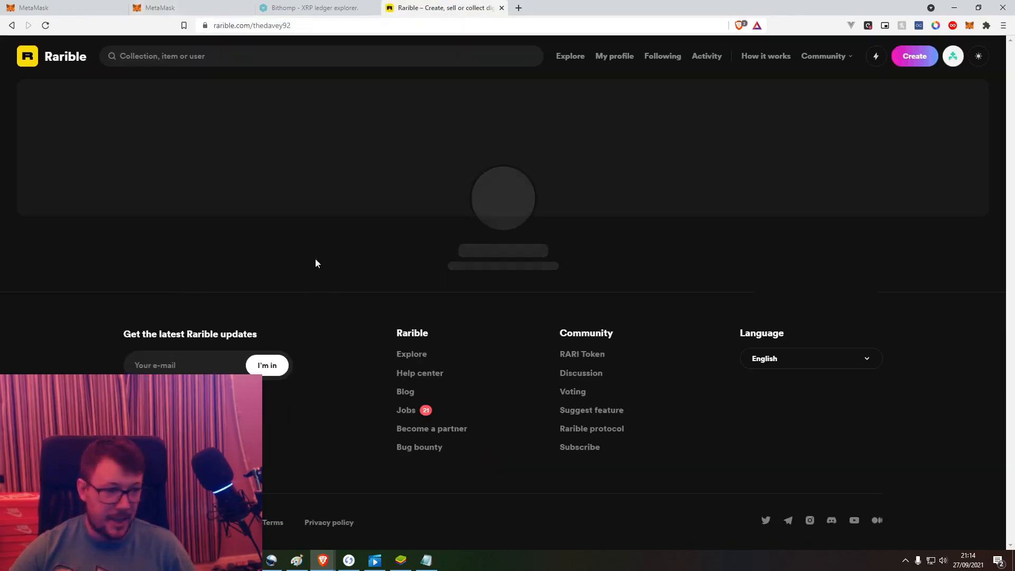
scroll(123, 340, "down", 5)
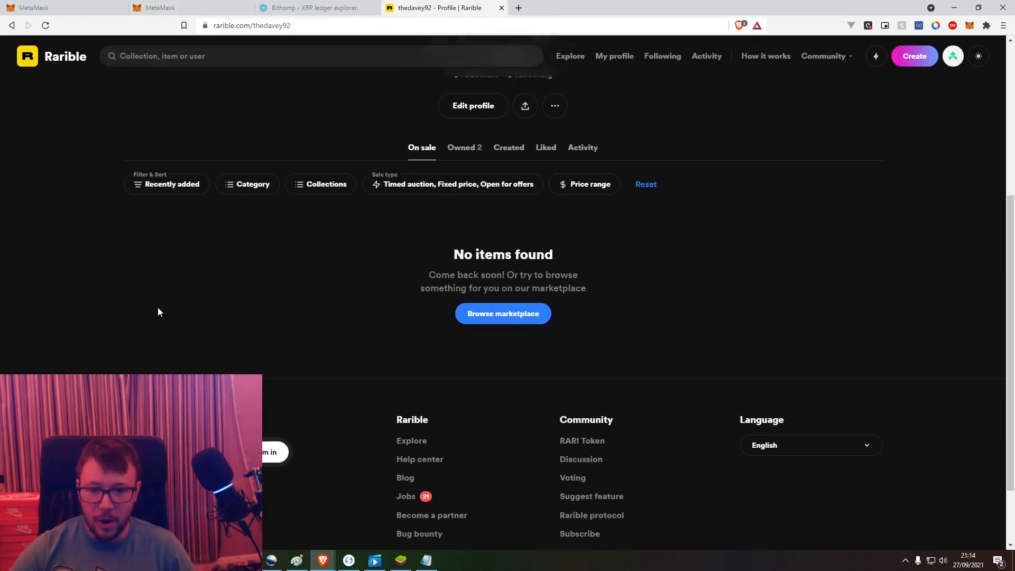
scroll(149, 316, "up", 1)
left_click(468, 200)
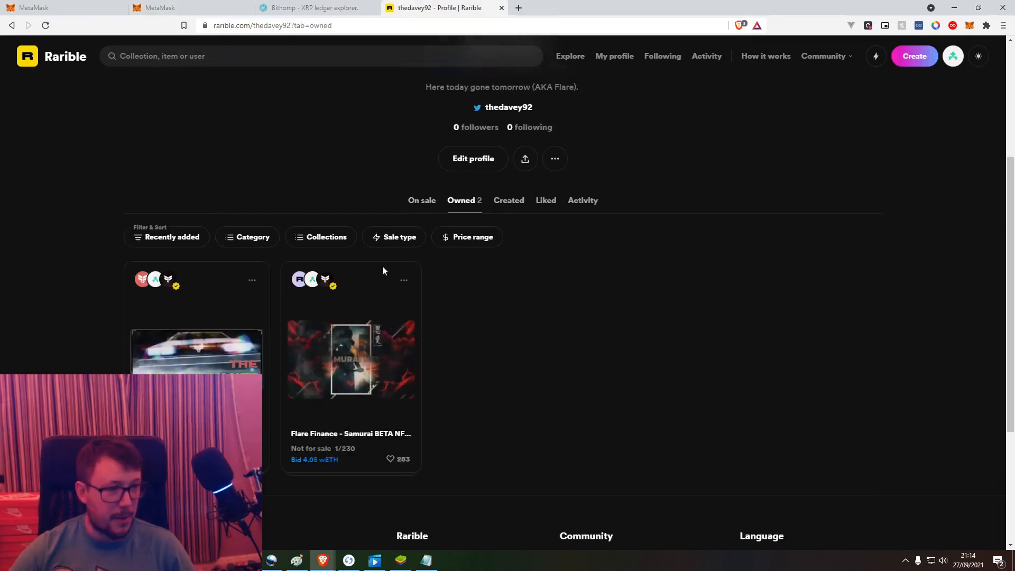
scroll(64, 266, "down", 1)
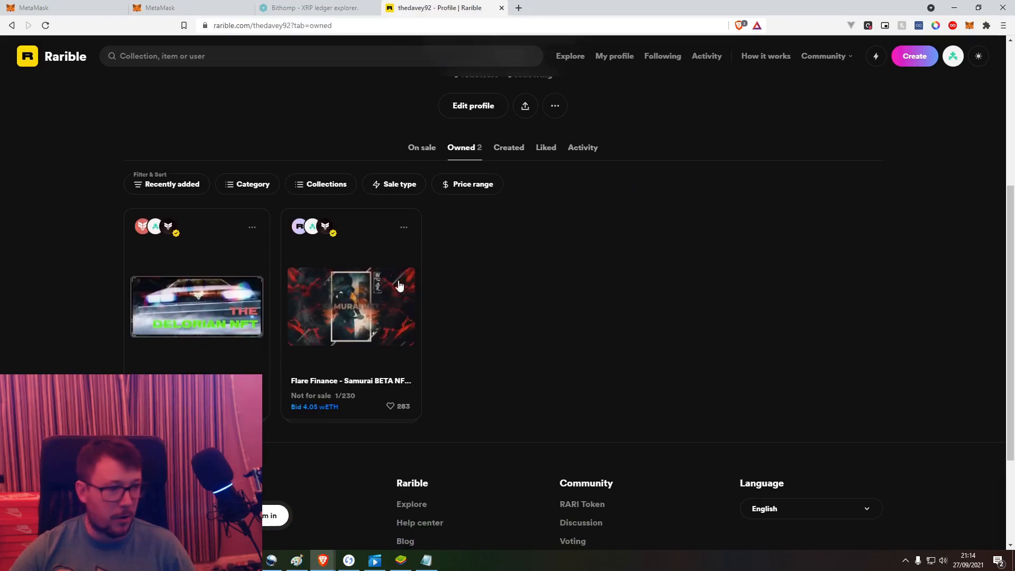